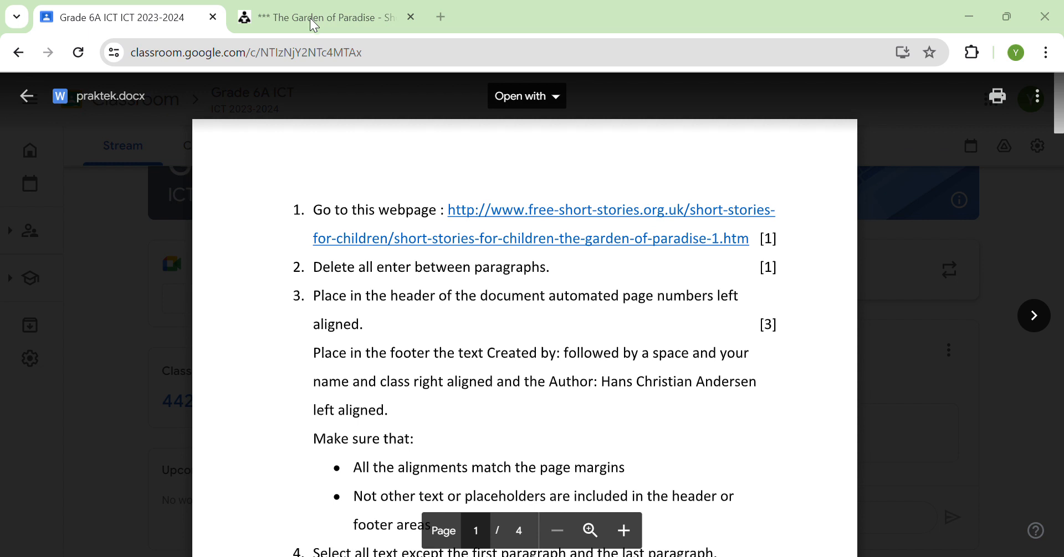
# Step: Look over the story webpage, the Classroom assignment instructions and the blank Word document
pyautogui.click(289, 24)
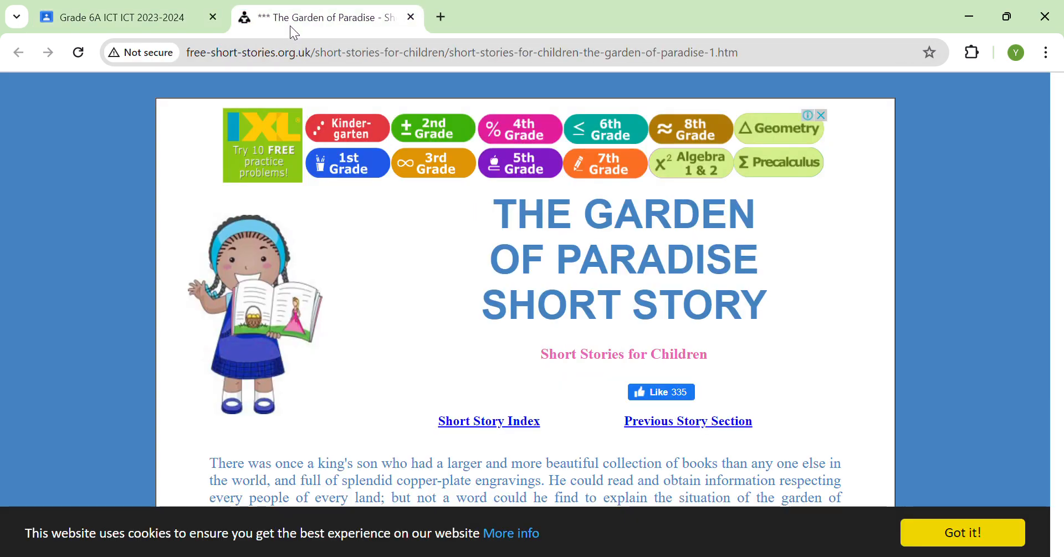
pyautogui.click(83, 23)
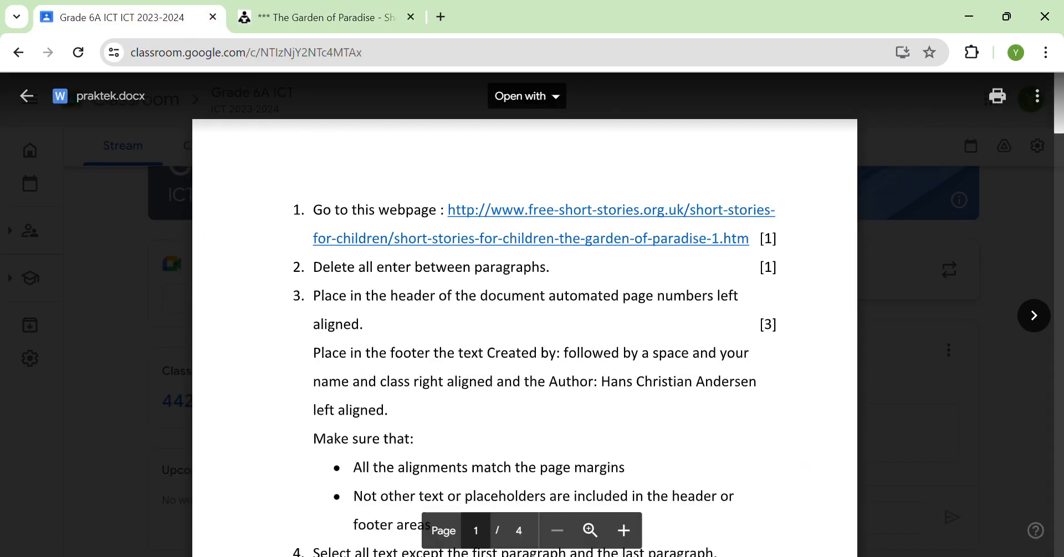
pyautogui.hotkey('alt', 'Tab')
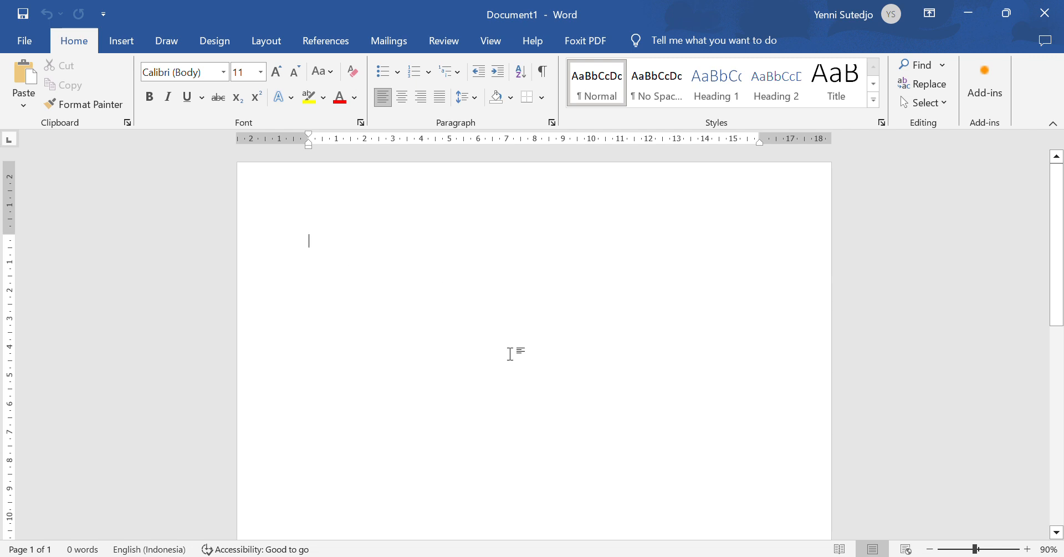
pyautogui.click(652, 556)
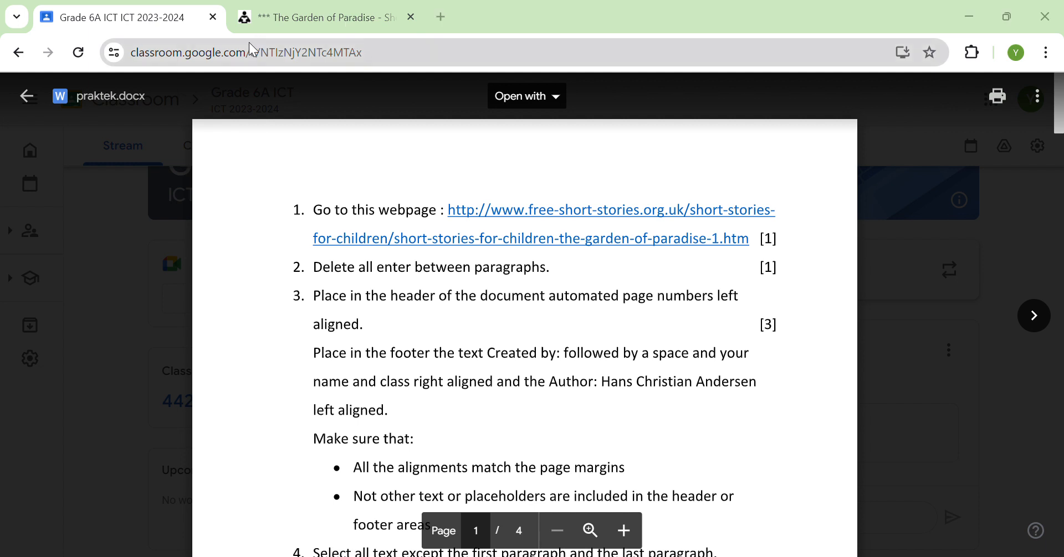
# Step: Copy the whole Garden of Paradise story text from the webpage and switch to Word
pyautogui.click(251, 16)
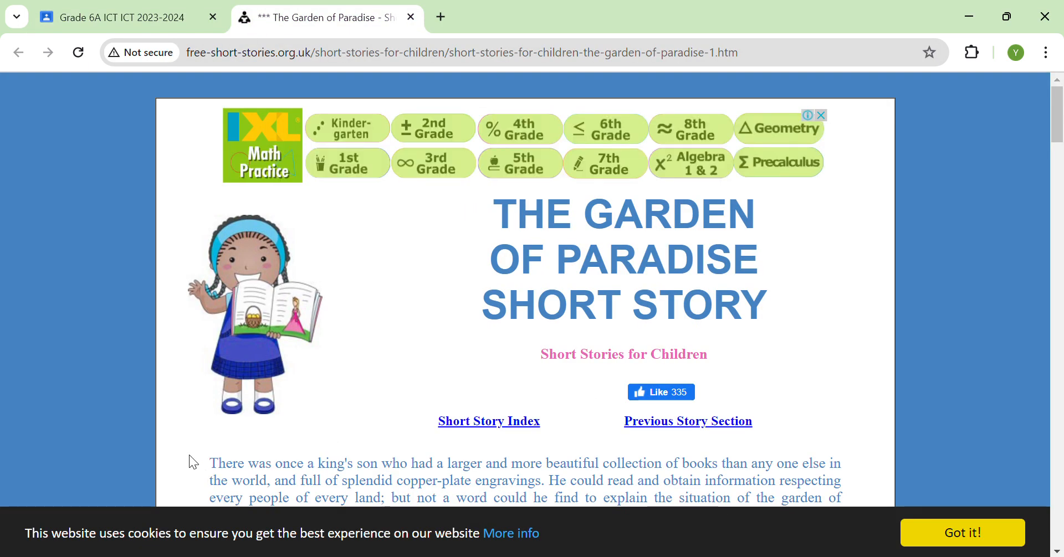
pyautogui.moveTo(209, 464); pyautogui.dragTo(601, 237)
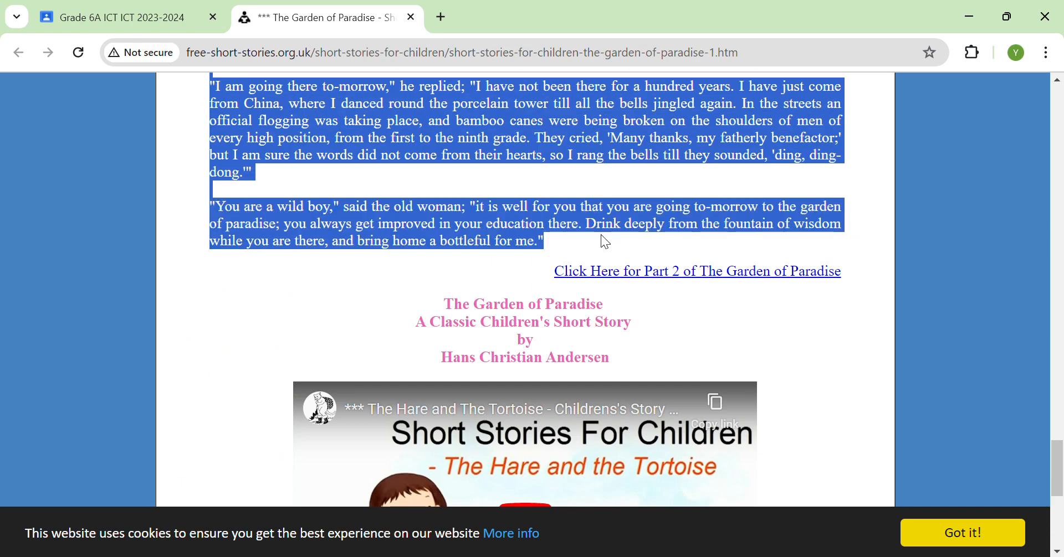
pyautogui.rightClick(373, 117)
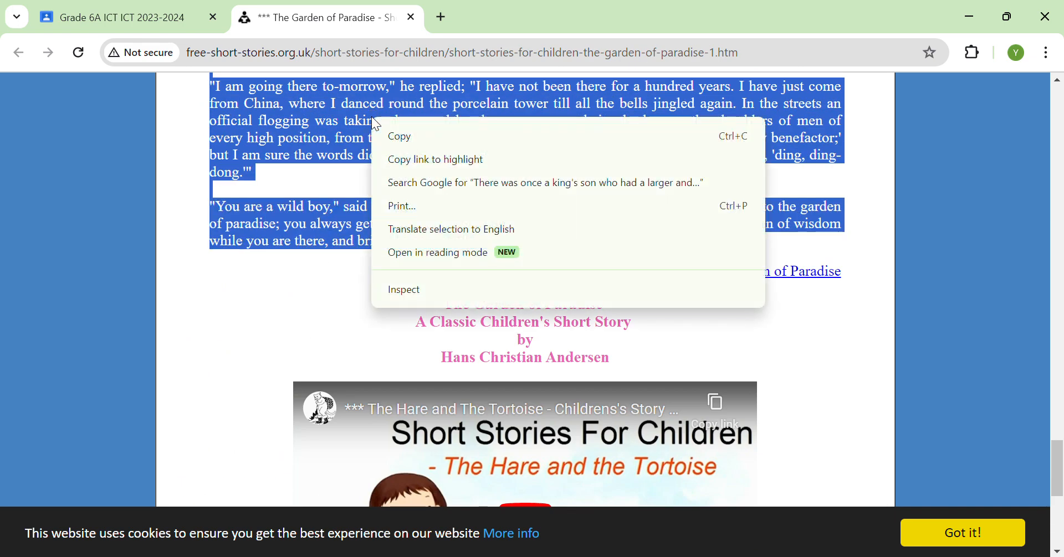
pyautogui.click(406, 136)
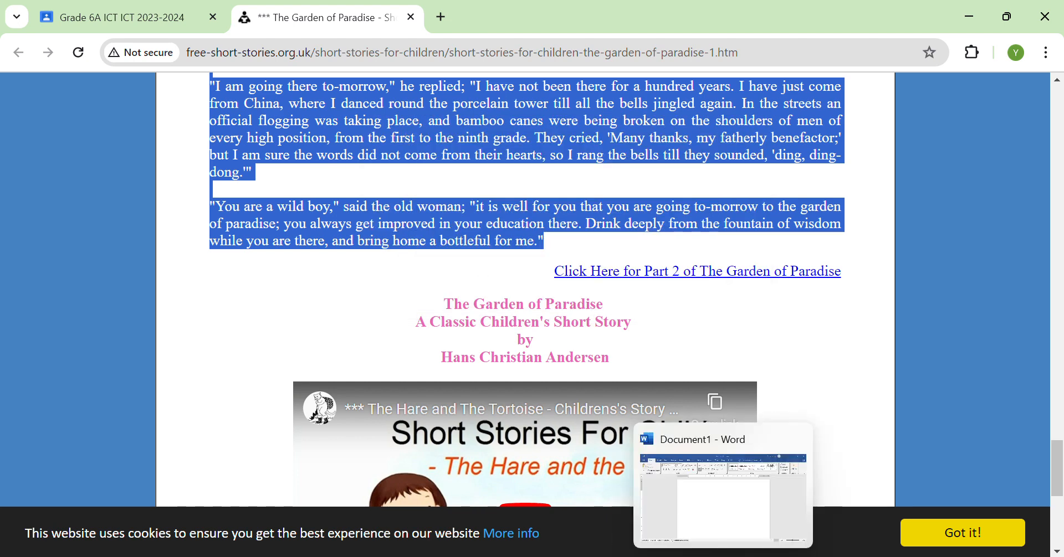
pyautogui.click(723, 556)
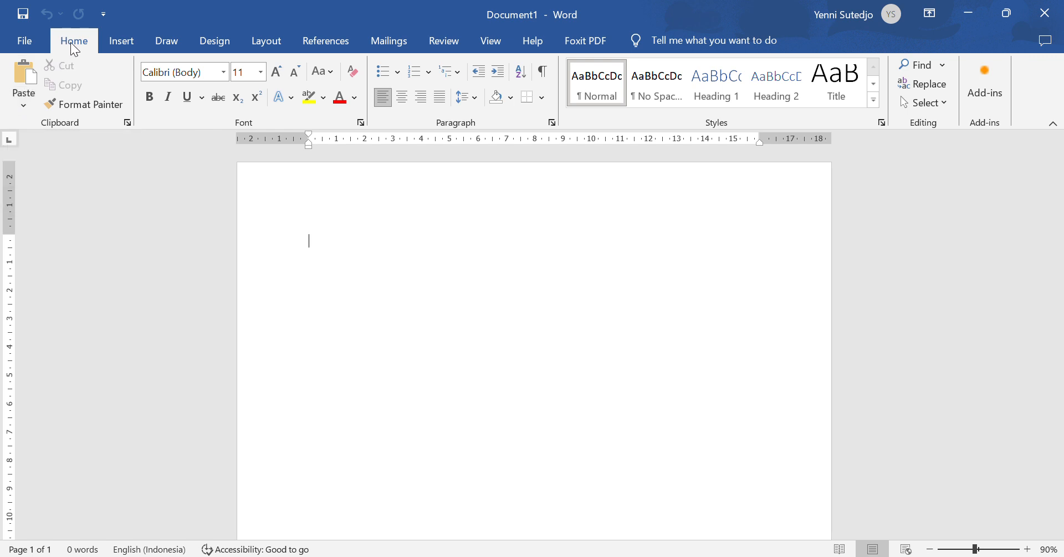
# Step: Paste the story into Word with Keep Text Only, then return to the story webpage
pyautogui.click(20, 106)
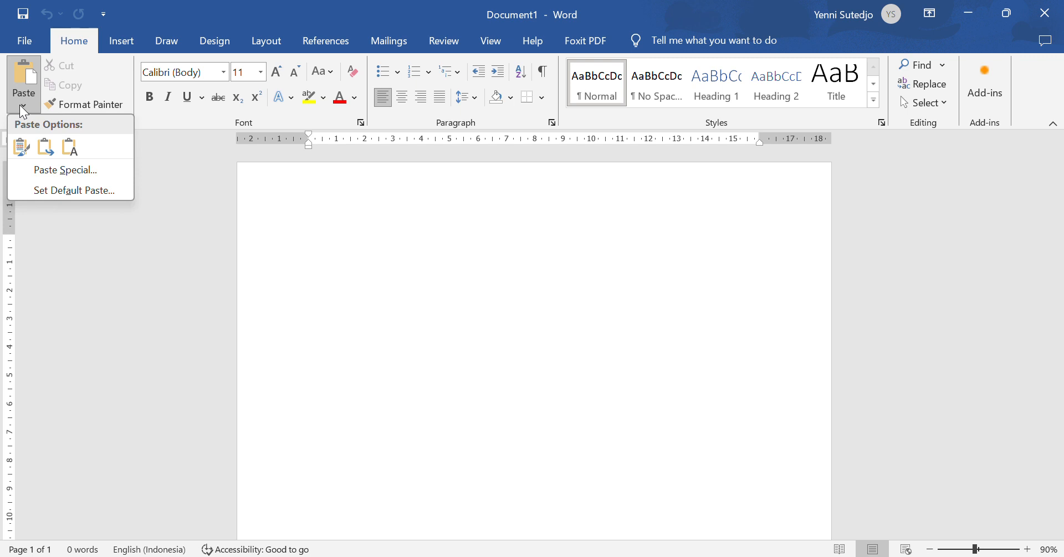
pyautogui.click(71, 146)
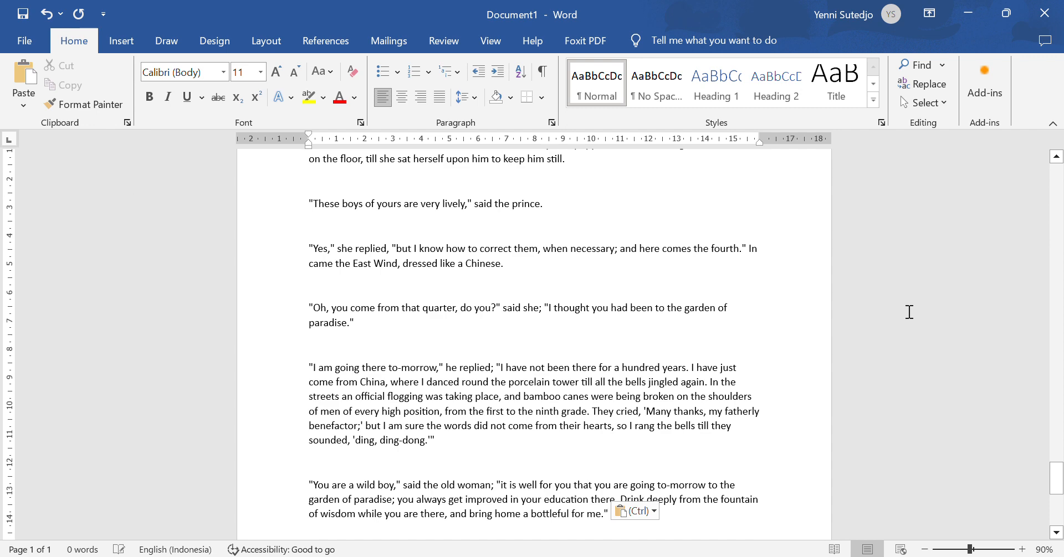
pyautogui.hotkey('alt', 'Tab')
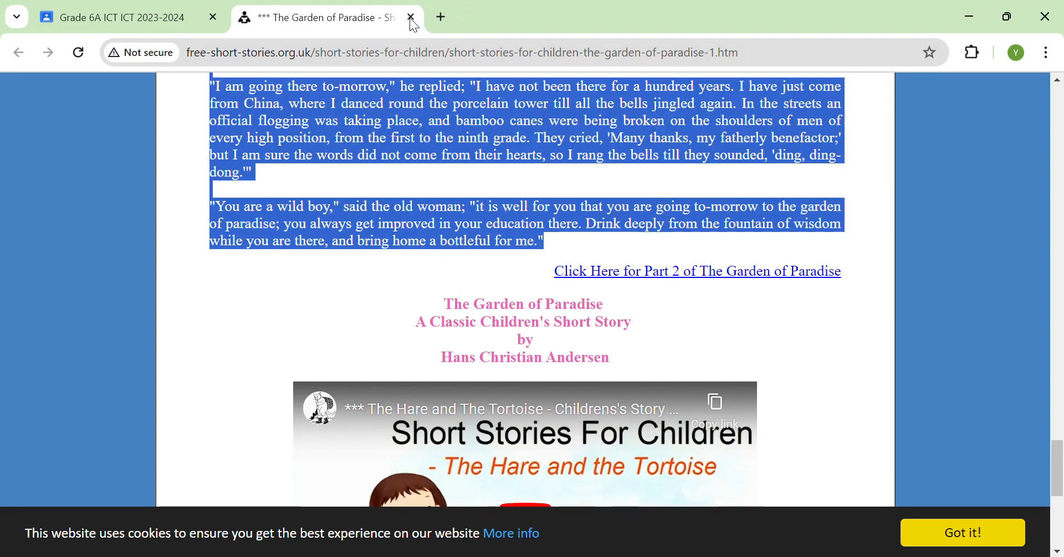
# Step: Check the Grade 6A ICT assignment instructions in Chrome, then return to the Word story
pyautogui.hotkey('alt', 'Tab')
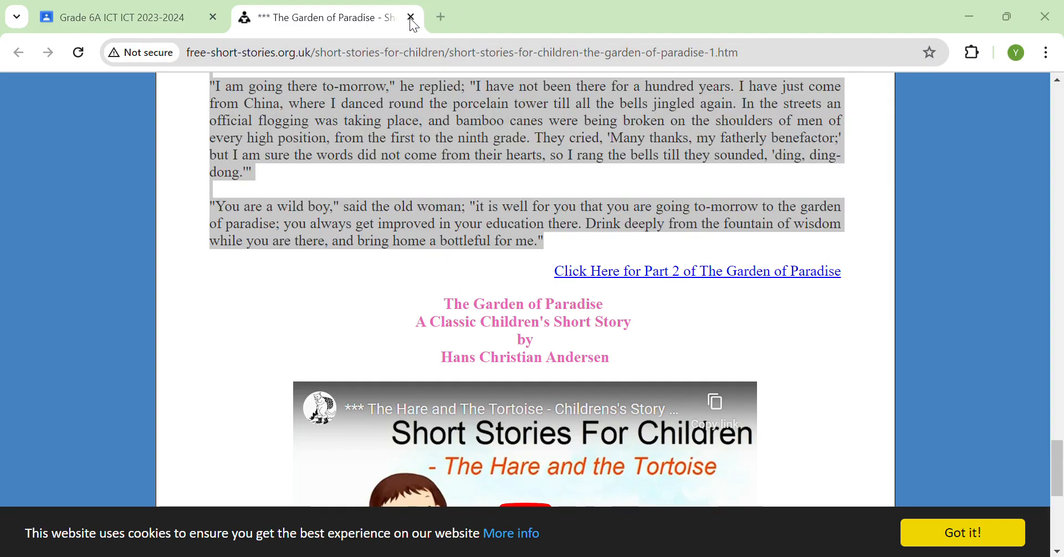
pyautogui.click(109, 16)
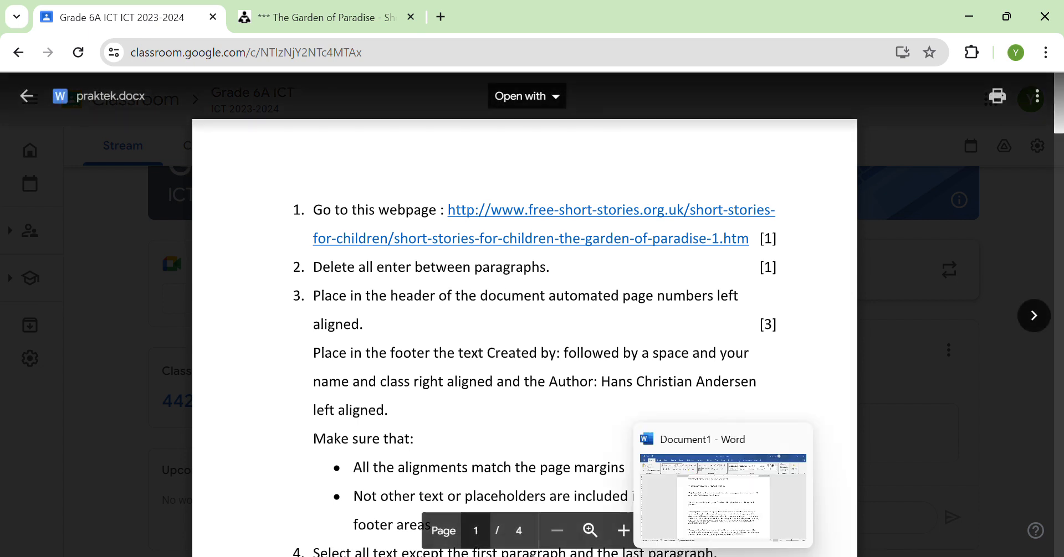
pyautogui.click(723, 493)
pyautogui.scroll(10, 416, 311)
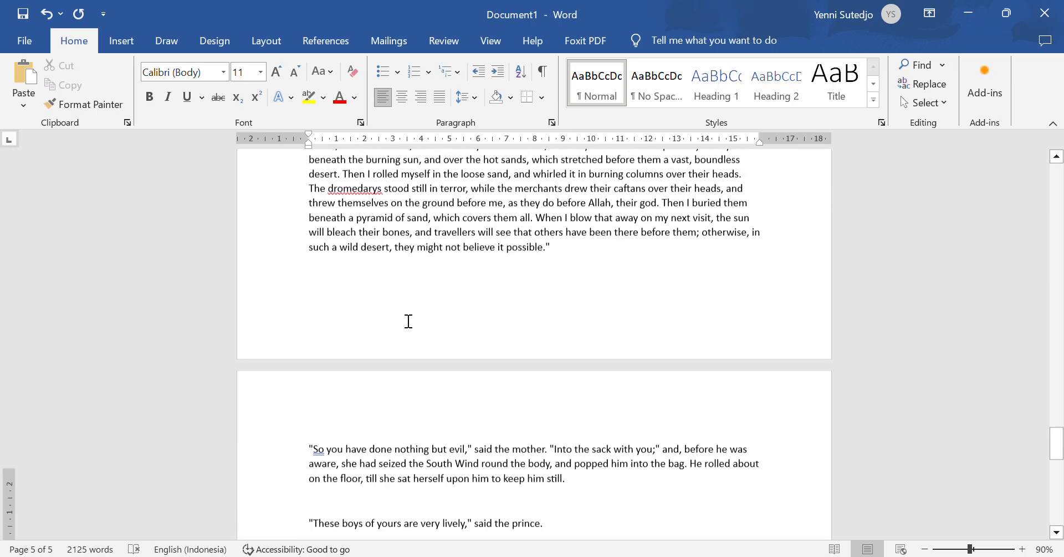
# Step: Turn on Show/Hide ¶ so the empty paragraphs in the pasted story become visible
pyautogui.scroll(20, 424, 337)
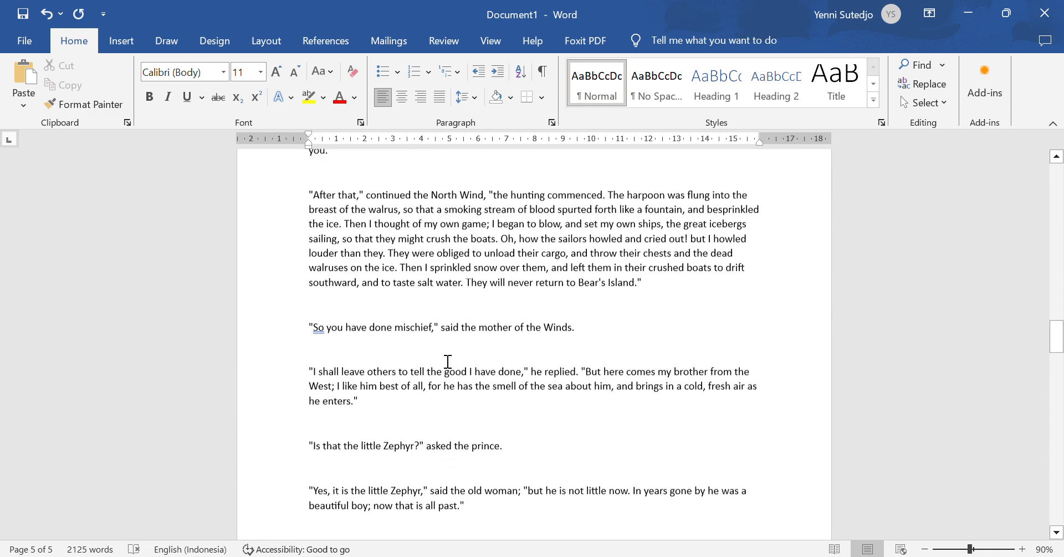
pyautogui.scroll(15, 449, 360)
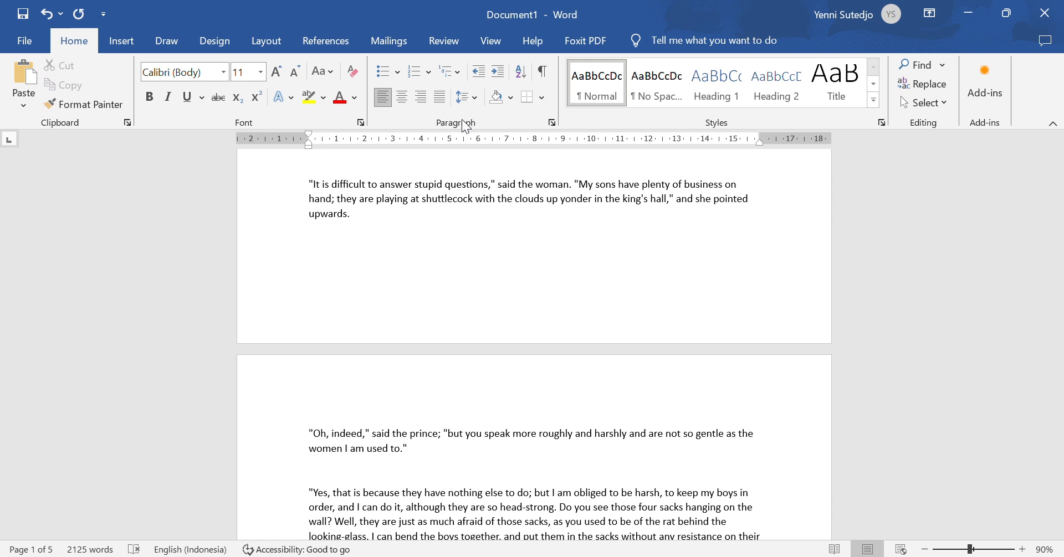
pyautogui.click(543, 72)
pyautogui.moveTo(1056, 236); pyautogui.dragTo(1056, 180)
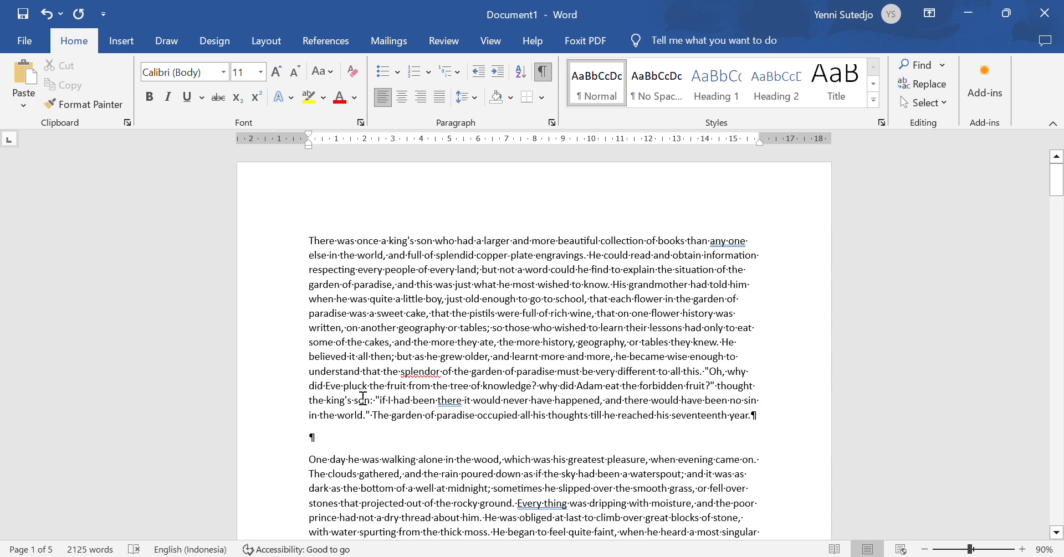
pyautogui.scroll(-1, 363, 399)
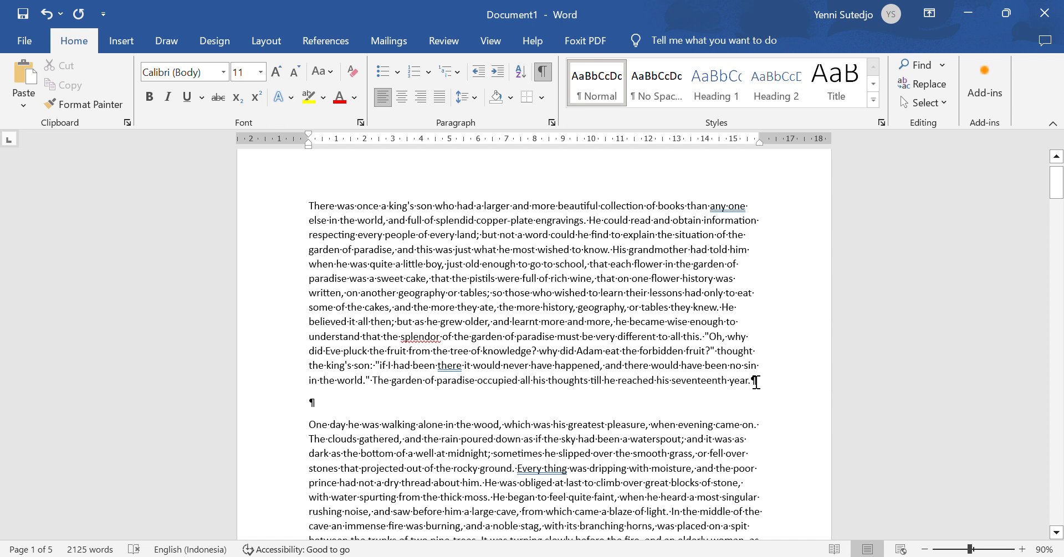
# Step: Delete the empty paragraph after the story's opening paragraph
pyautogui.click(278, 411)
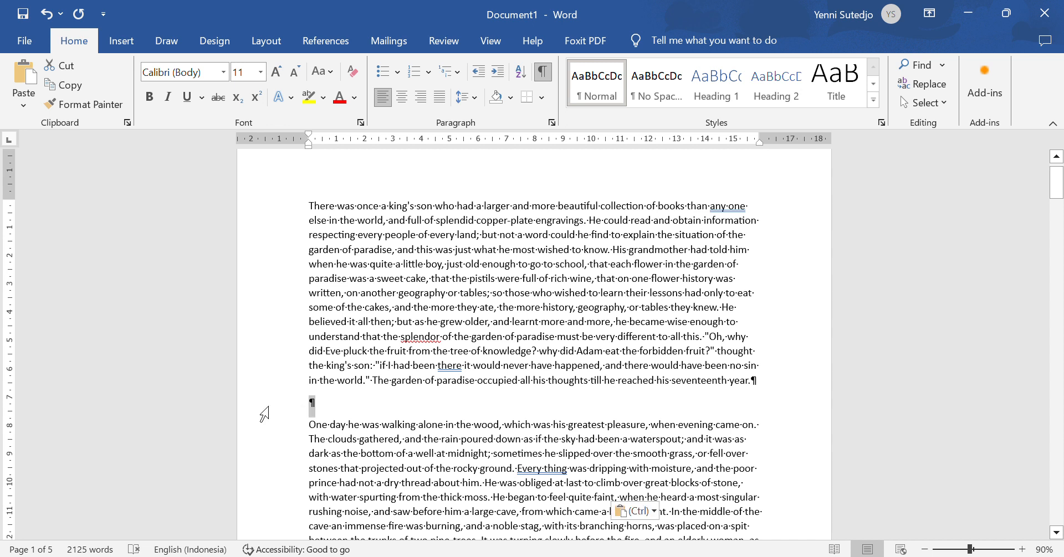
pyautogui.click(405, 342)
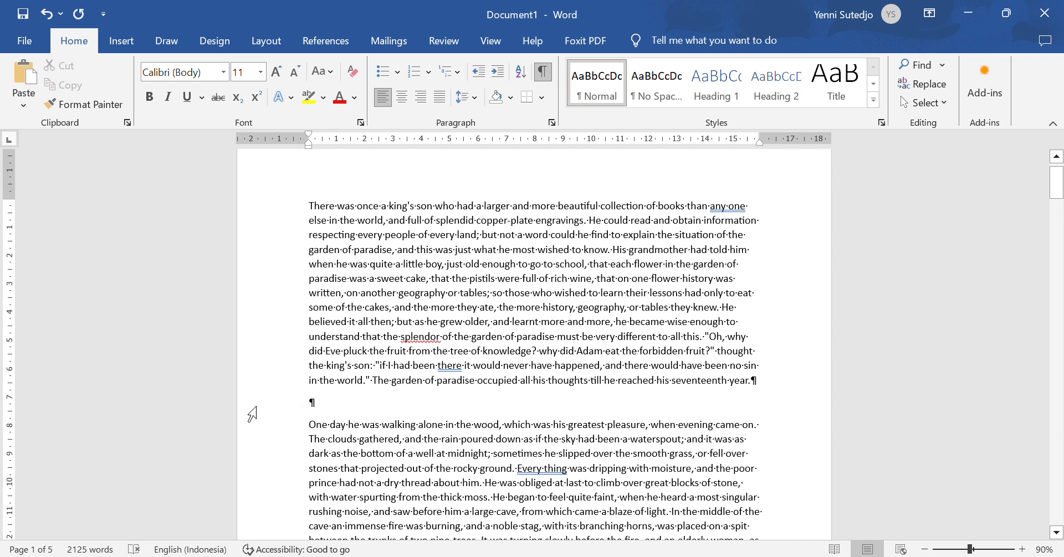
pyautogui.click(255, 410)
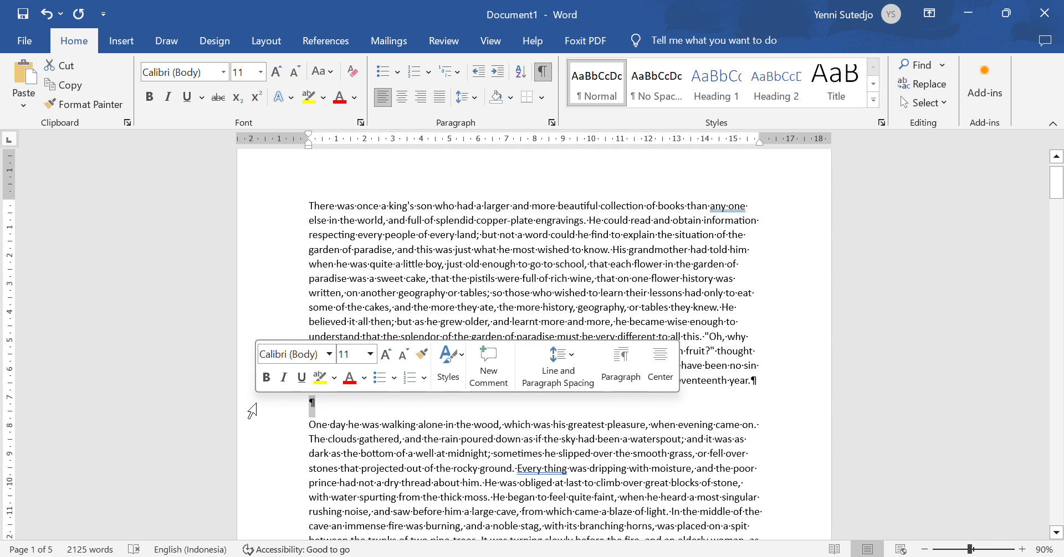
pyautogui.press('Delete')
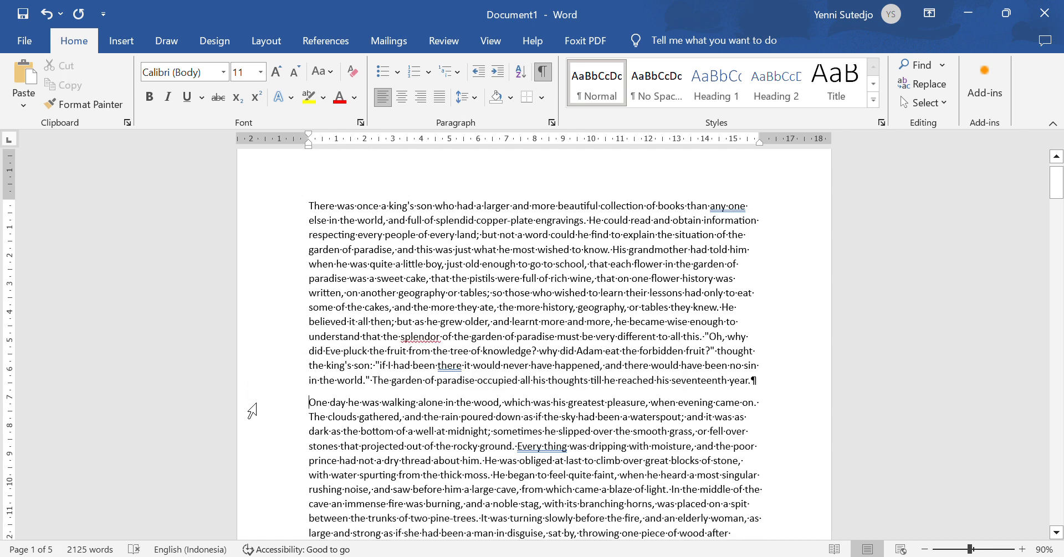
pyautogui.scroll(-6, 252, 410)
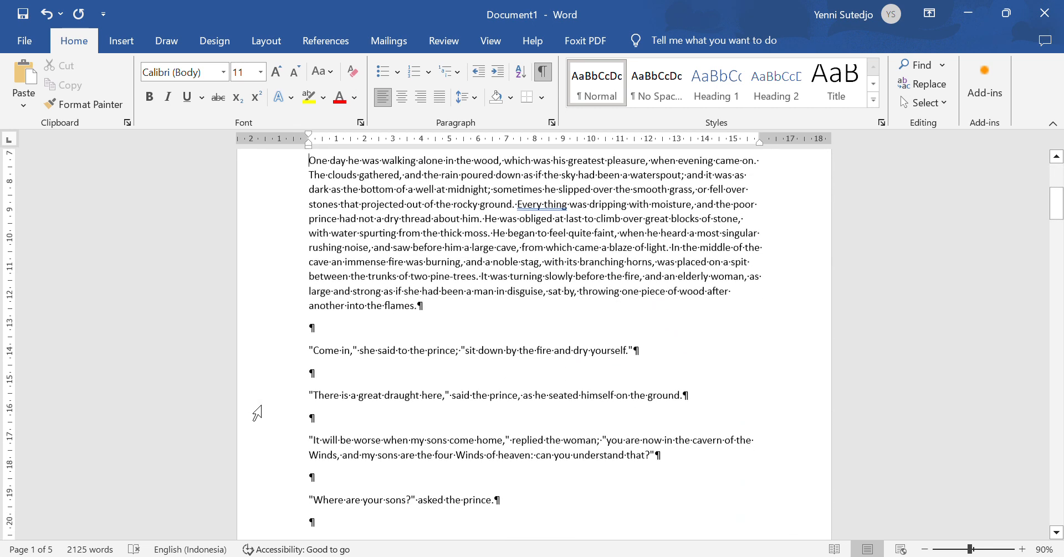
pyautogui.scroll(-2, 259, 411)
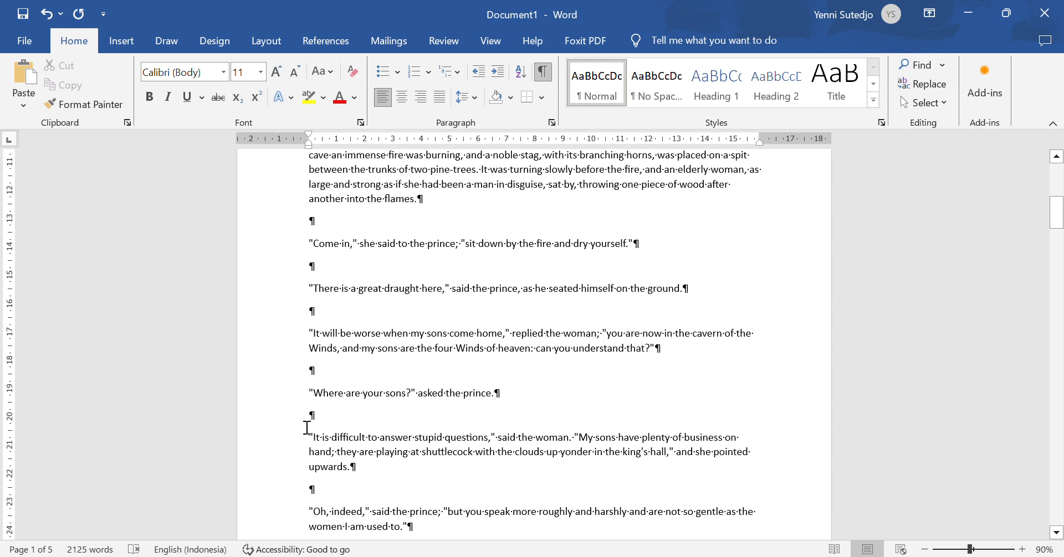
# Step: Select the six empty paragraphs starting before the 'Come in' dialogue line
pyautogui.click(254, 227)
pyautogui.keyDown('ctrl'); pyautogui.click(271, 270); pyautogui.keyUp('ctrl')
pyautogui.keyDown('ctrl'); pyautogui.click(265, 318); pyautogui.keyUp('ctrl')
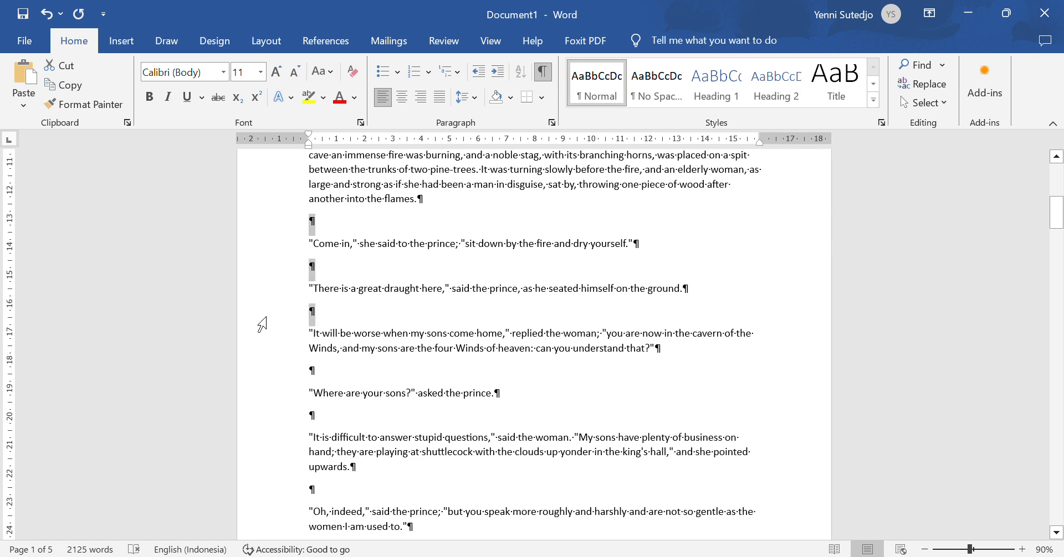
pyautogui.keyDown('ctrl'); pyautogui.click(263, 384); pyautogui.keyUp('ctrl')
pyautogui.keyDown('ctrl'); pyautogui.click(270, 426); pyautogui.keyUp('ctrl')
pyautogui.keyDown('ctrl'); pyautogui.click(273, 498); pyautogui.keyUp('ctrl')
pyautogui.moveTo(315, 492)
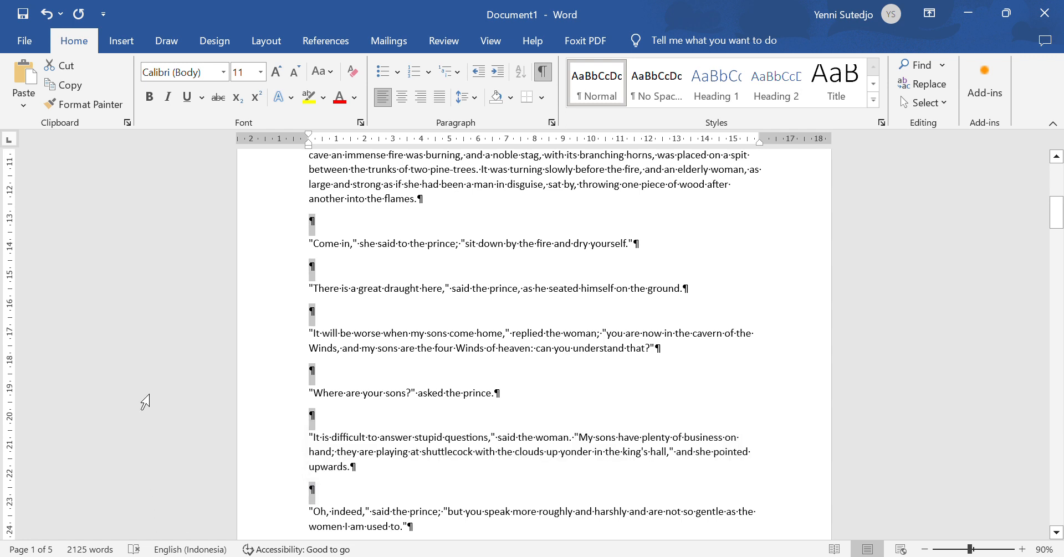
# Step: Delete the selected empty paragraphs, then the two around the 'Yes' paragraph
pyautogui.press('Delete')
pyautogui.scroll(-5, 277, 405)
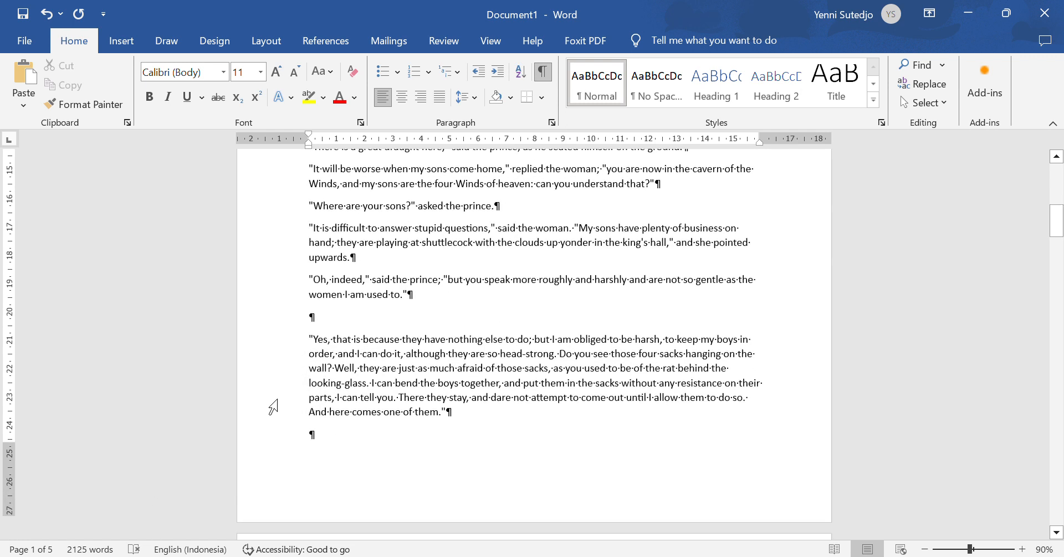
pyautogui.click(280, 277)
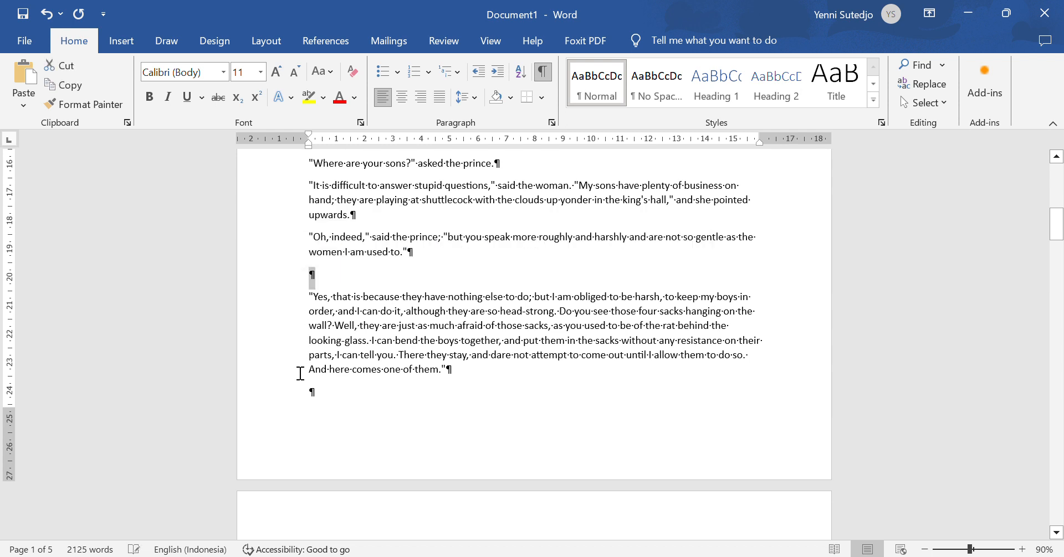
pyautogui.keyDown('ctrl'); pyautogui.click(279, 405); pyautogui.keyUp('ctrl')
pyautogui.press('Delete')
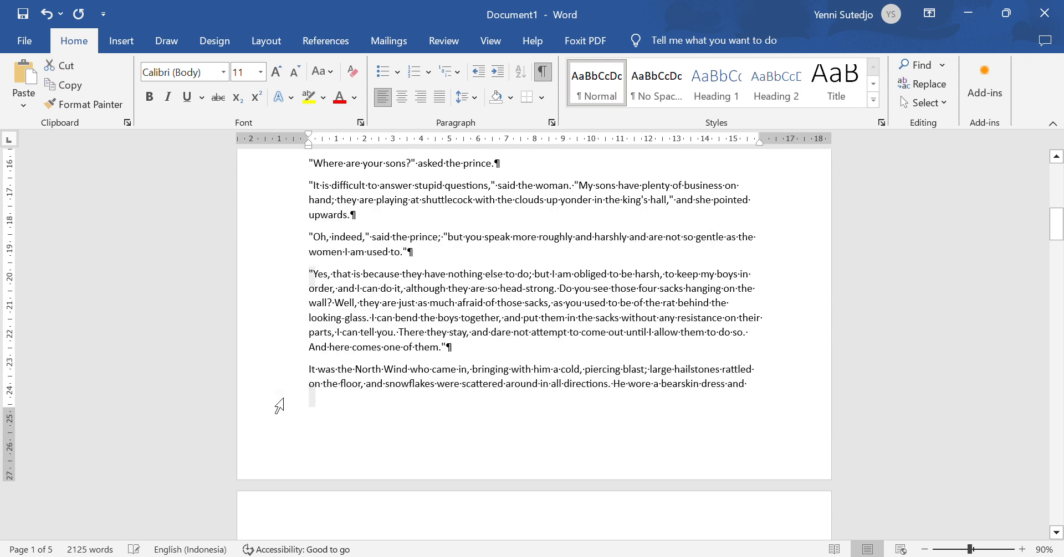
# Step: Remove the blank lines from the cloak paragraph down to 'That settled the matter'
pyautogui.scroll(-10, 278, 404)
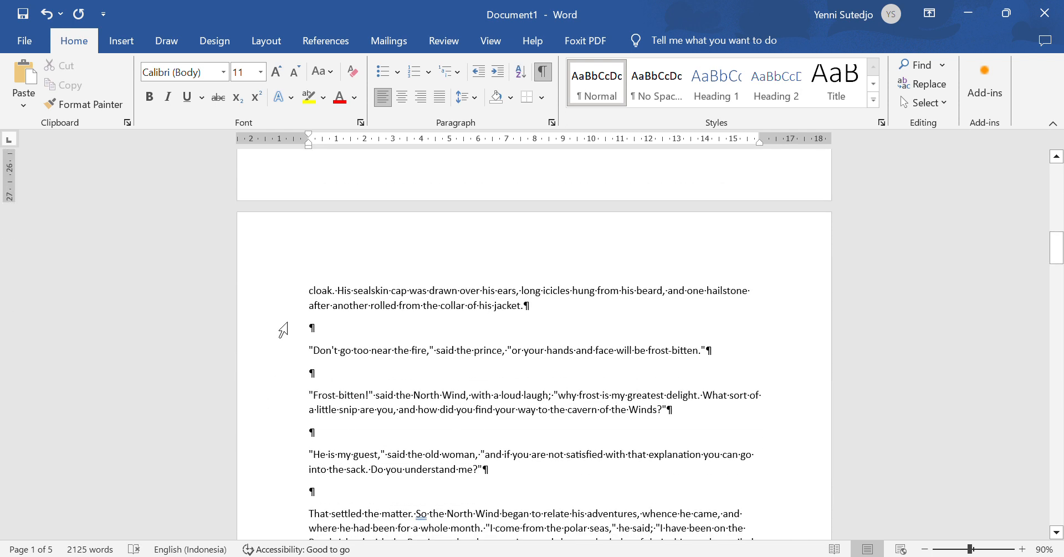
pyautogui.click(280, 332)
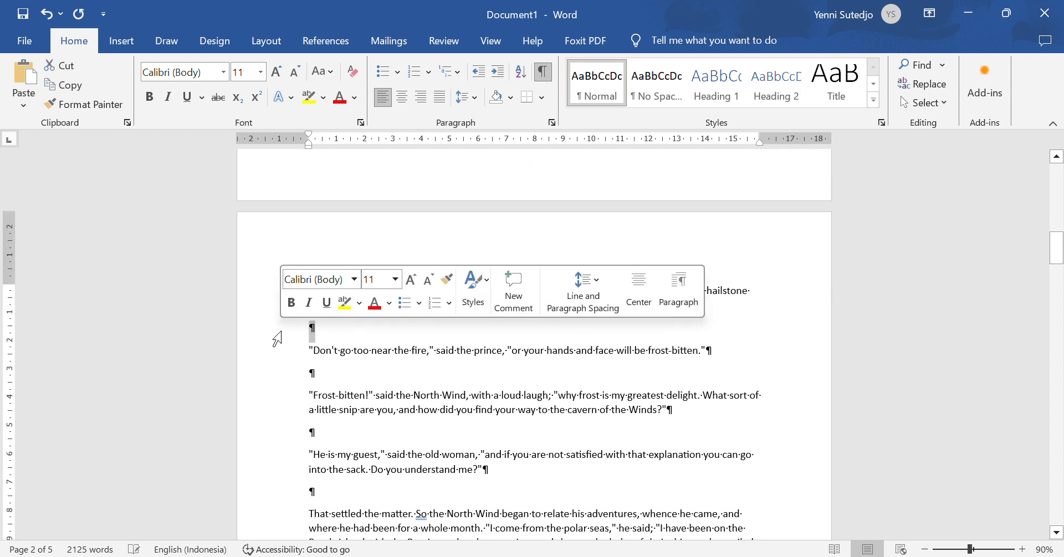
pyautogui.scroll(-4, 280, 338)
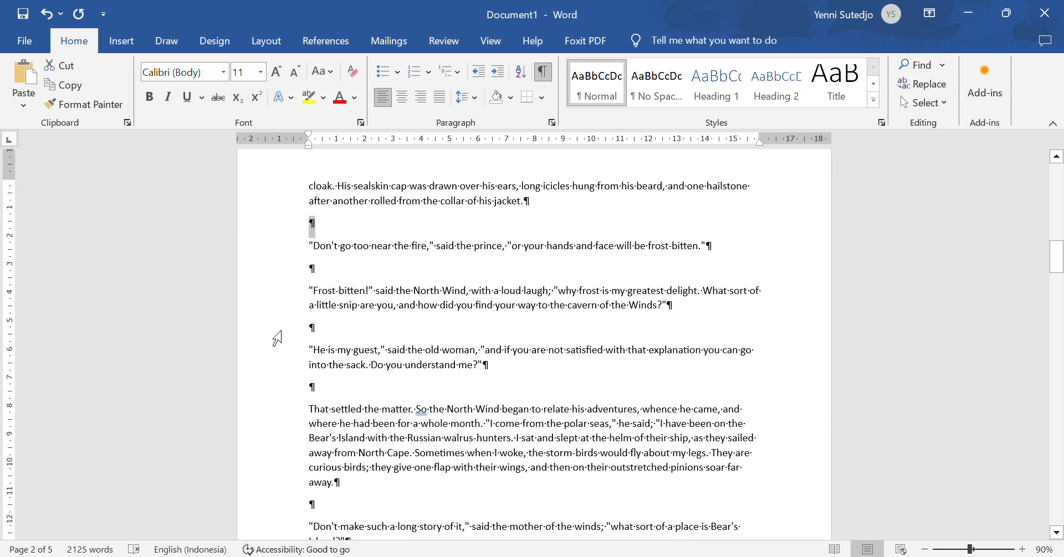
pyautogui.keyDown('ctrl'); pyautogui.click(266, 274); pyautogui.keyUp('ctrl')
pyautogui.keyDown('ctrl'); pyautogui.click(264, 339); pyautogui.keyUp('ctrl')
pyautogui.keyDown('ctrl'); pyautogui.click(267, 397); pyautogui.keyUp('ctrl')
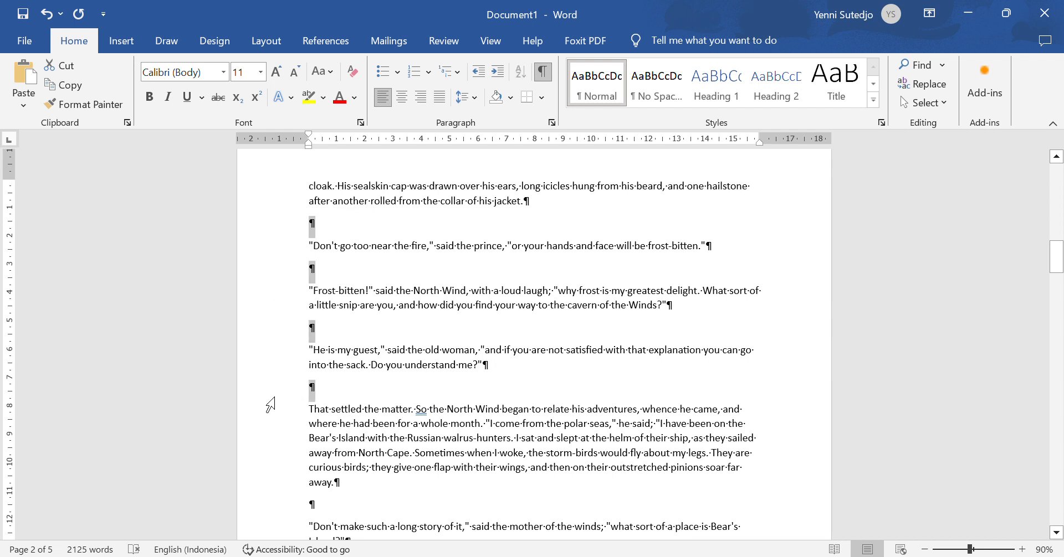
pyautogui.keyDown('ctrl'); pyautogui.click(283, 510); pyautogui.keyUp('ctrl')
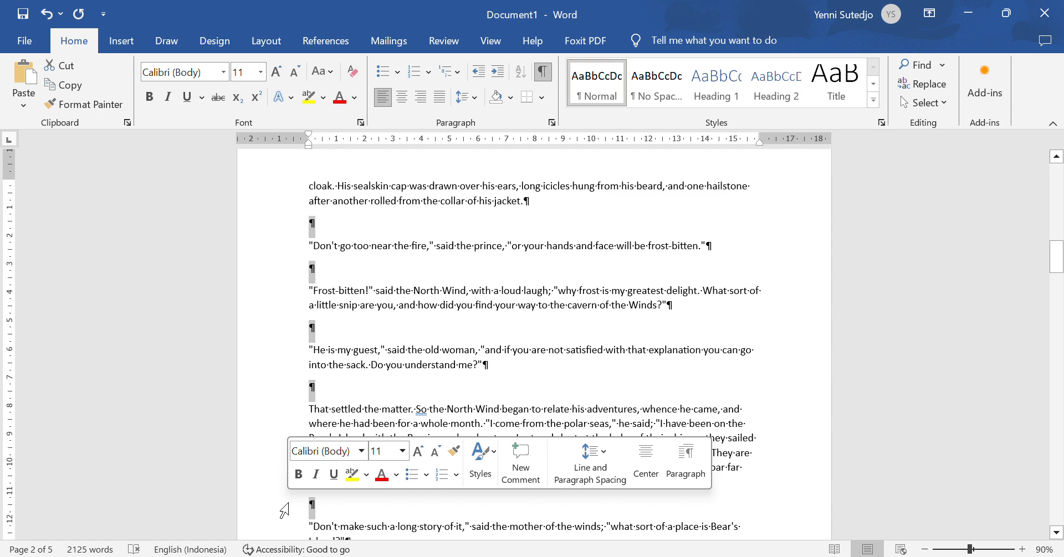
pyautogui.press('Delete')
# Step: Select the blank lines around the Bear's Island description and before 'So you have done mischief'
pyautogui.scroll(-3, 269, 474)
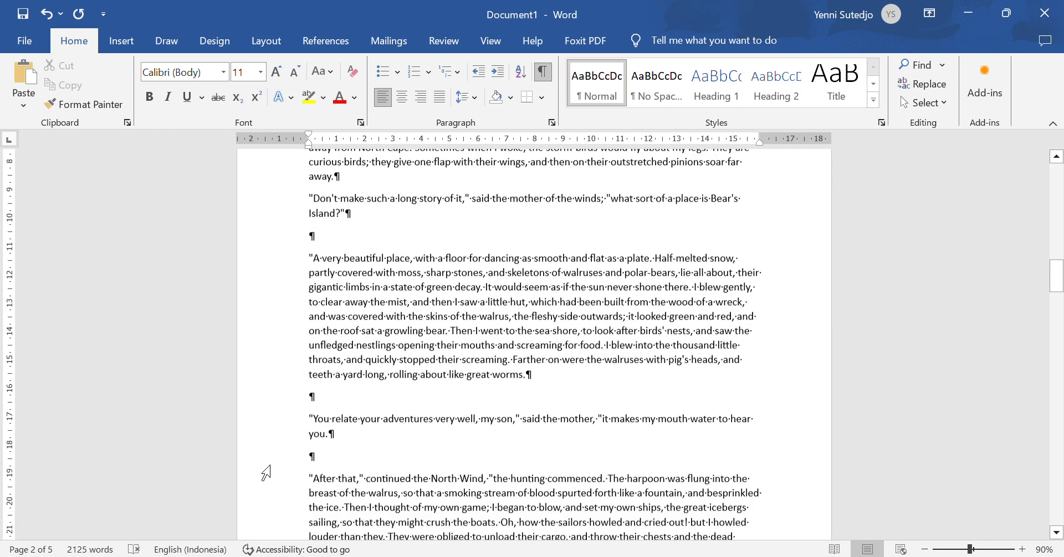
pyautogui.click(282, 209)
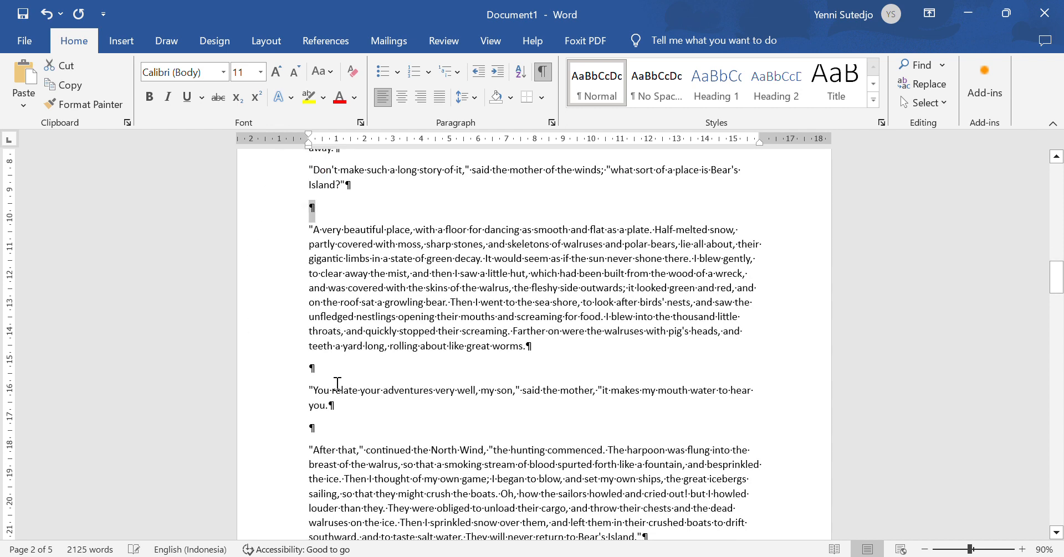
pyautogui.keyDown('ctrl'); pyautogui.click(275, 373); pyautogui.keyUp('ctrl')
pyautogui.keyDown('ctrl'); pyautogui.click(287, 431); pyautogui.keyUp('ctrl')
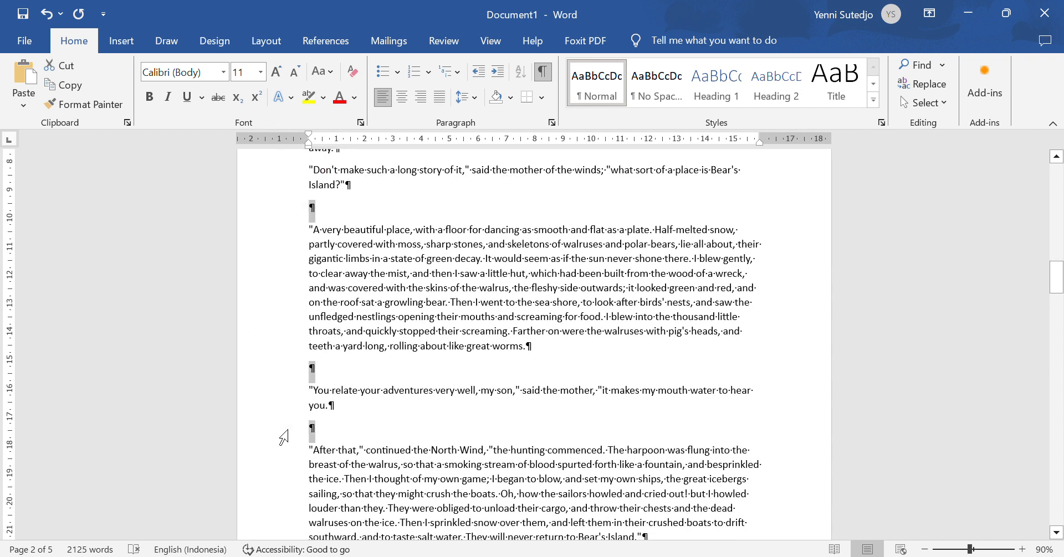
pyautogui.scroll(-4, 287, 431)
pyautogui.keyDown('ctrl'); pyautogui.click(275, 353); pyautogui.keyUp('ctrl')
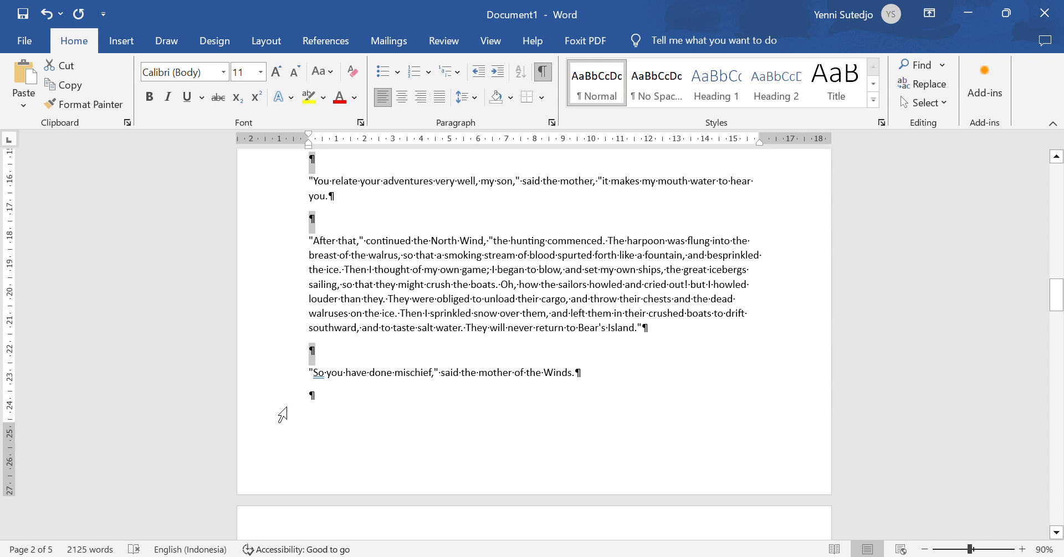
pyautogui.keyDown('ctrl'); pyautogui.click(282, 411); pyautogui.keyUp('ctrl')
# Step: Add six more blank paragraphs further down and delete the whole selection
pyautogui.scroll(-8, 279, 399)
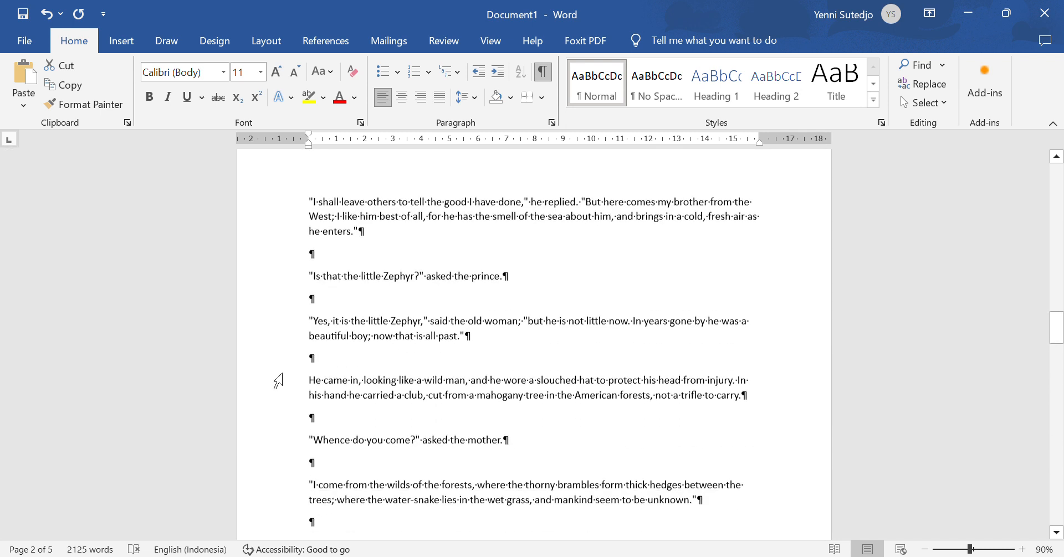
pyautogui.keyDown('ctrl'); pyautogui.click(273, 259); pyautogui.keyUp('ctrl')
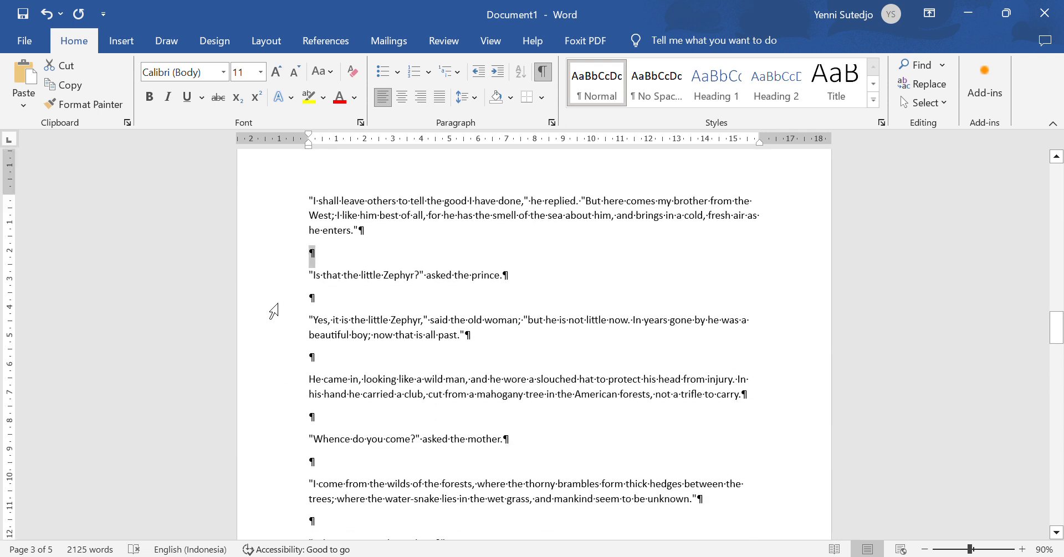
pyautogui.keyDown('ctrl'); pyautogui.click(278, 306); pyautogui.keyUp('ctrl')
pyautogui.keyDown('ctrl'); pyautogui.click(279, 360); pyautogui.keyUp('ctrl')
pyautogui.keyDown('ctrl'); pyautogui.click(282, 427); pyautogui.keyUp('ctrl')
pyautogui.keyDown('ctrl'); pyautogui.click(274, 475); pyautogui.keyUp('ctrl')
pyautogui.keyDown('ctrl'); pyautogui.click(277, 532); pyautogui.keyUp('ctrl')
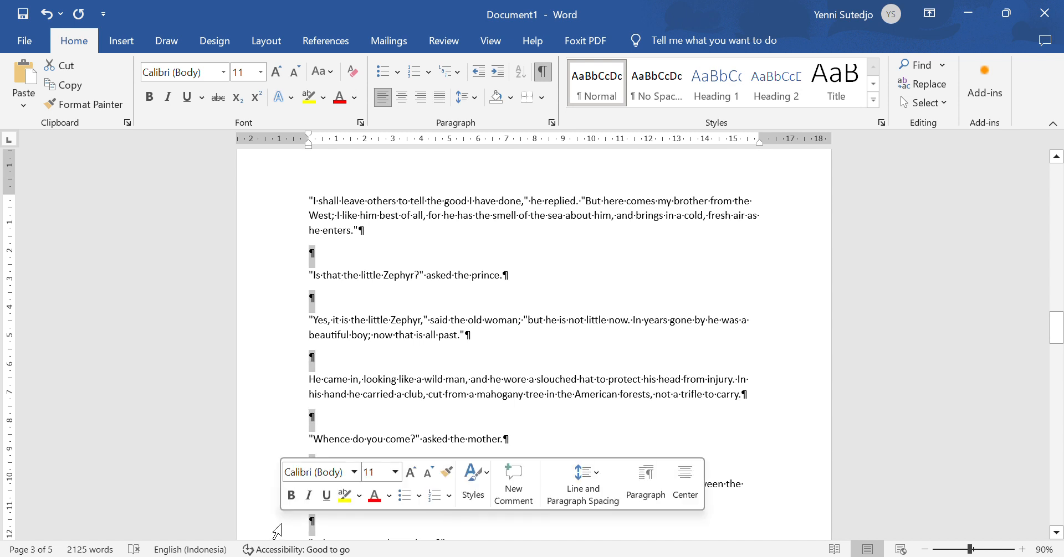
pyautogui.press('Delete')
# Step: Select the six blank paragraphs starting before the river story
pyautogui.scroll(5, 277, 532)
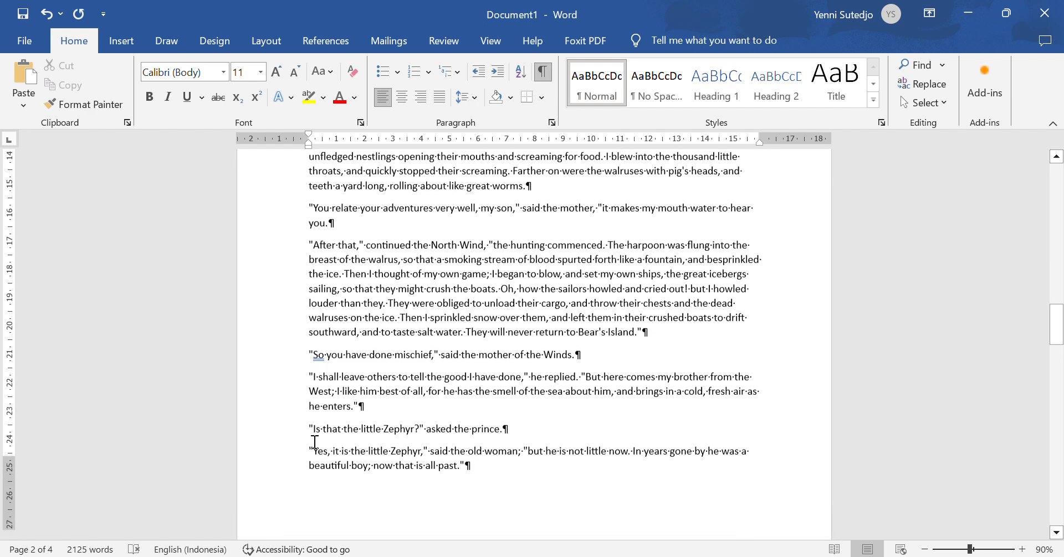
pyautogui.scroll(-10, 314, 443)
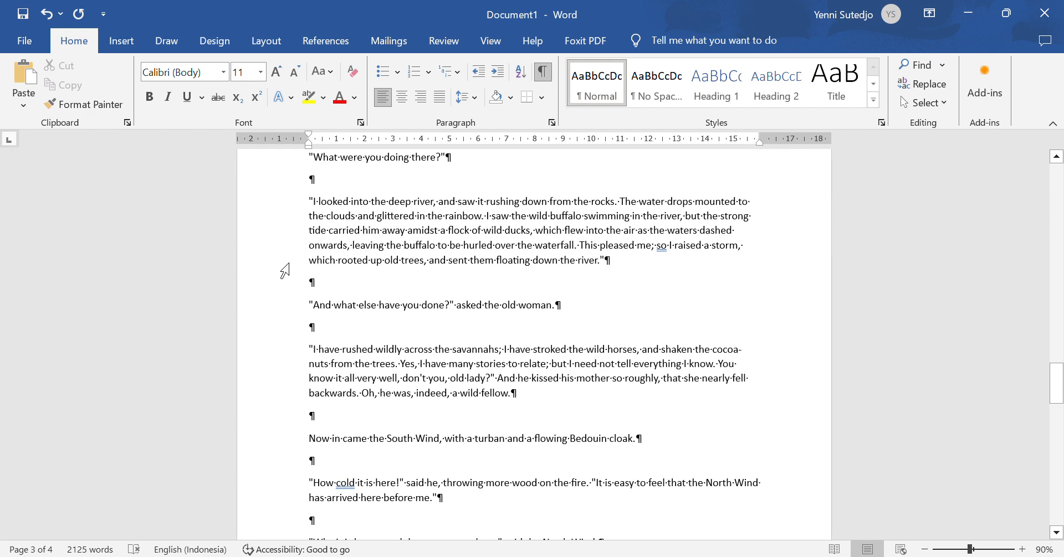
pyautogui.click(284, 181)
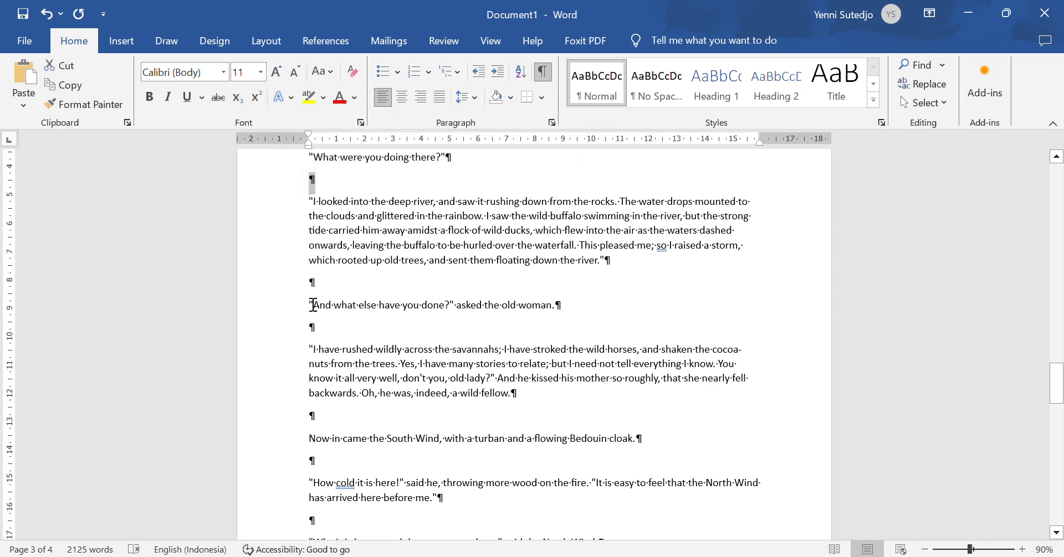
pyautogui.keyDown('ctrl'); pyautogui.click(280, 285); pyautogui.keyUp('ctrl')
pyautogui.keyDown('ctrl'); pyautogui.click(278, 327); pyautogui.keyUp('ctrl')
pyautogui.keyDown('ctrl'); pyautogui.click(280, 417); pyautogui.keyUp('ctrl')
pyautogui.keyDown('ctrl'); pyautogui.click(292, 462); pyautogui.keyUp('ctrl')
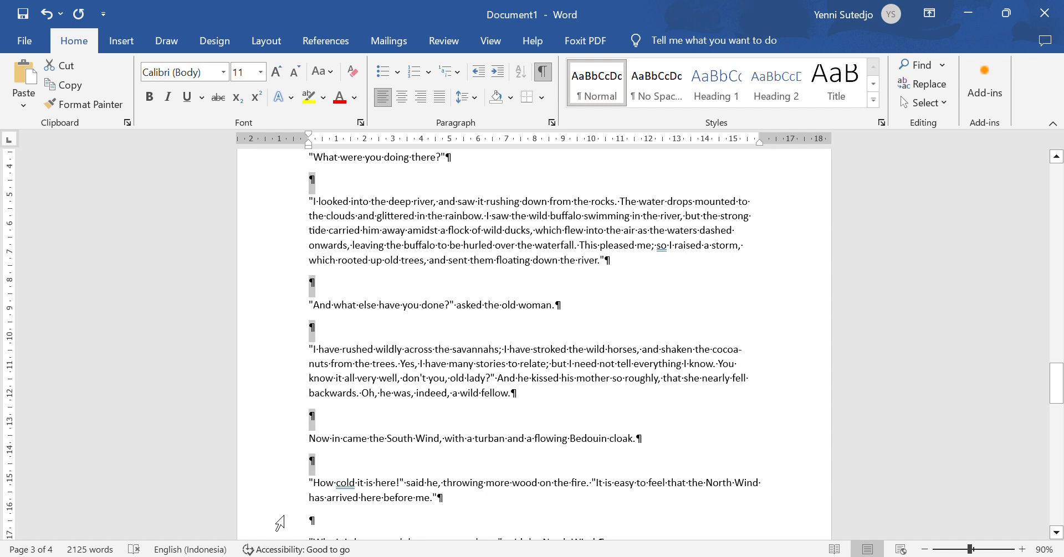
pyautogui.keyDown('ctrl'); pyautogui.click(283, 519); pyautogui.keyUp('ctrl')
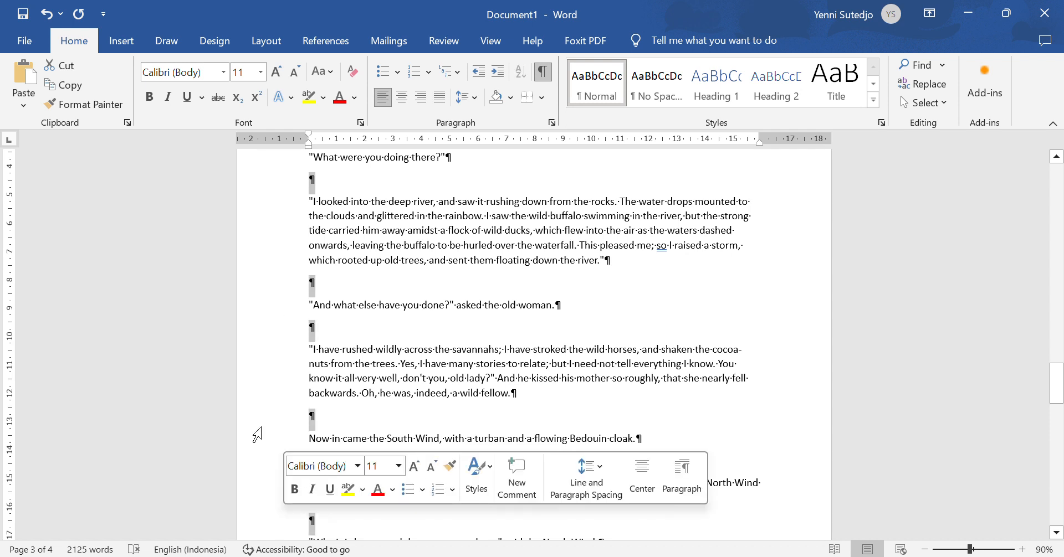
# Step: Add the blank lines after the North Wind's reply and delete all selected paragraphs
pyautogui.scroll(-6, 257, 426)
pyautogui.scroll(-1, 258, 426)
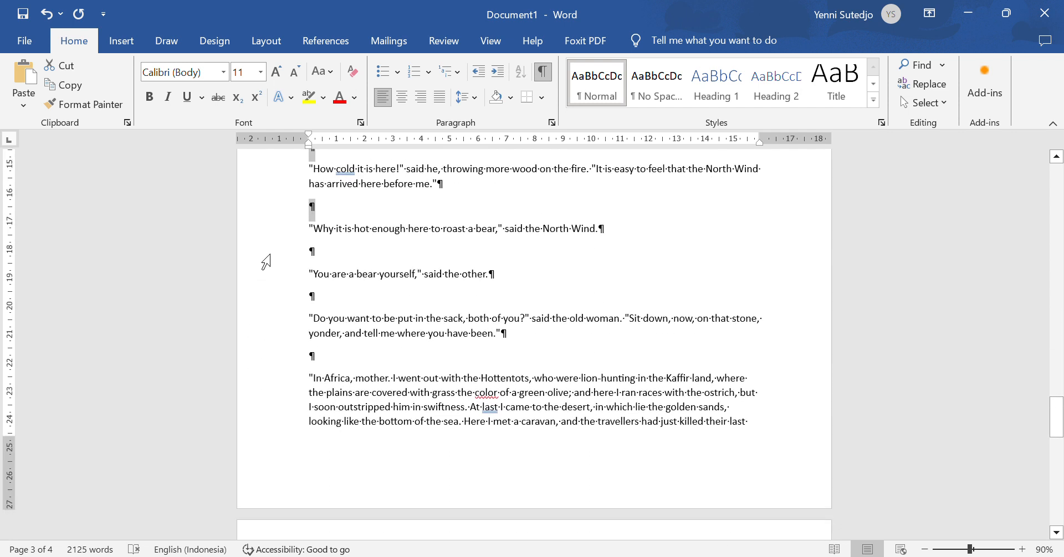
pyautogui.keyDown('ctrl'); pyautogui.click(271, 254); pyautogui.keyUp('ctrl')
pyautogui.keyDown('ctrl'); pyautogui.click(274, 299); pyautogui.keyUp('ctrl')
pyautogui.keyDown('ctrl'); pyautogui.click(281, 358); pyautogui.keyUp('ctrl')
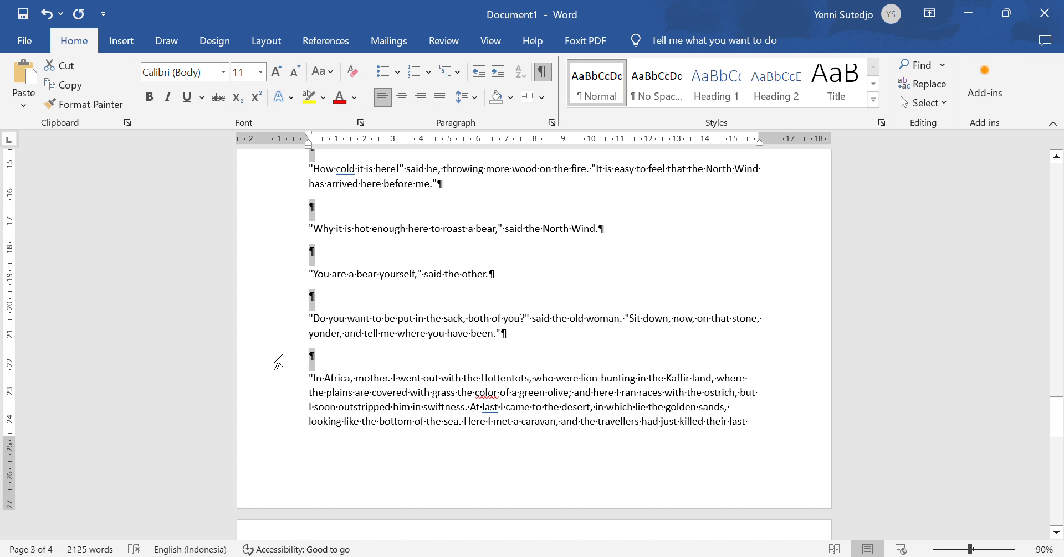
pyautogui.press('Delete')
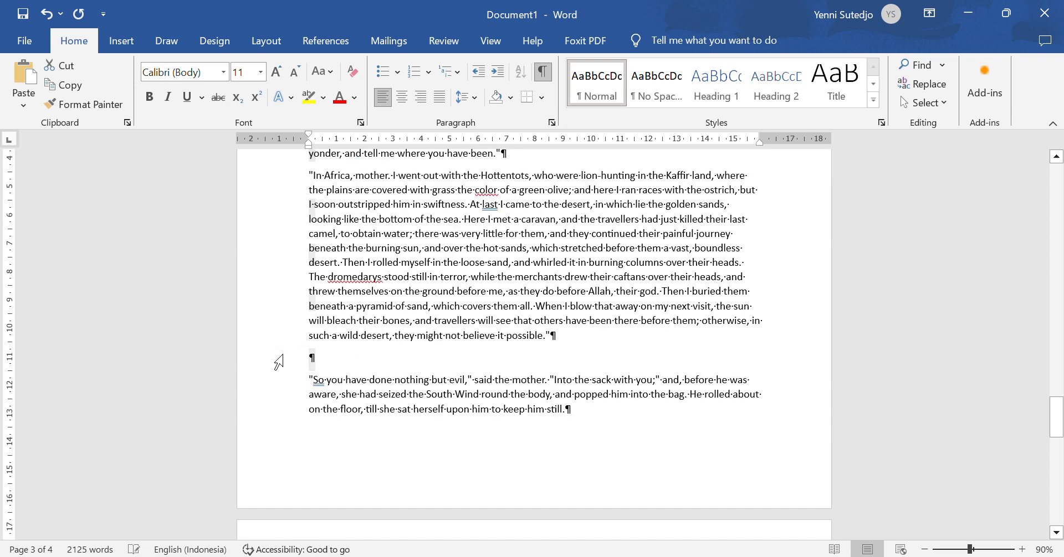
# Step: Delete the blank lines from 'These boys of yours' through 'You are a wild boy'
pyautogui.scroll(-8, 287, 356)
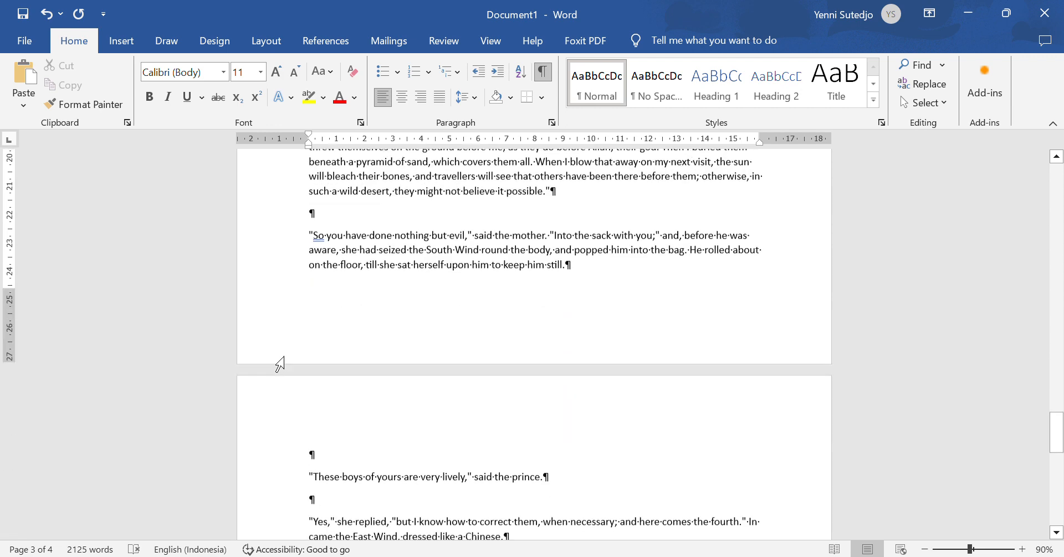
pyautogui.scroll(-2, 271, 299)
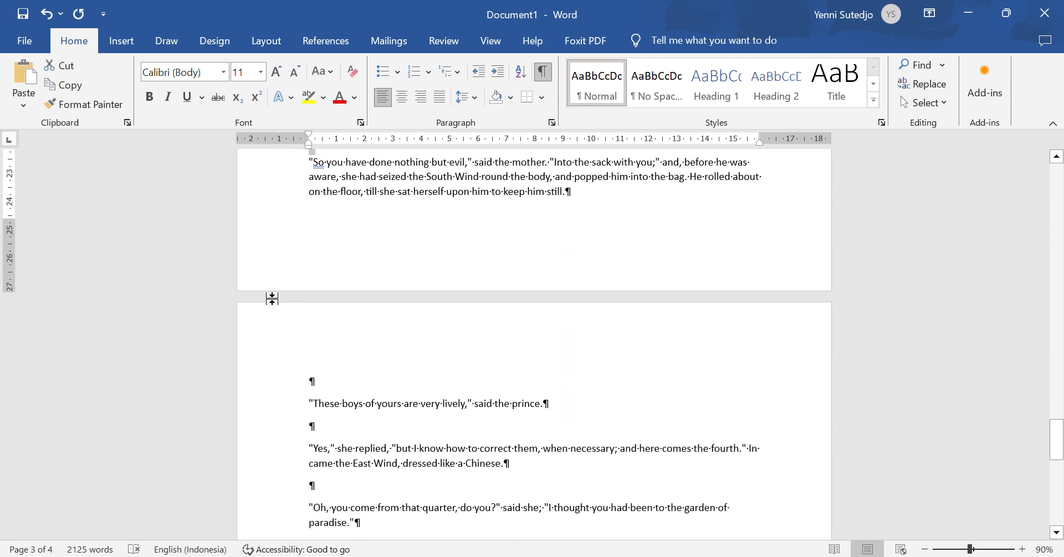
pyautogui.click(285, 383)
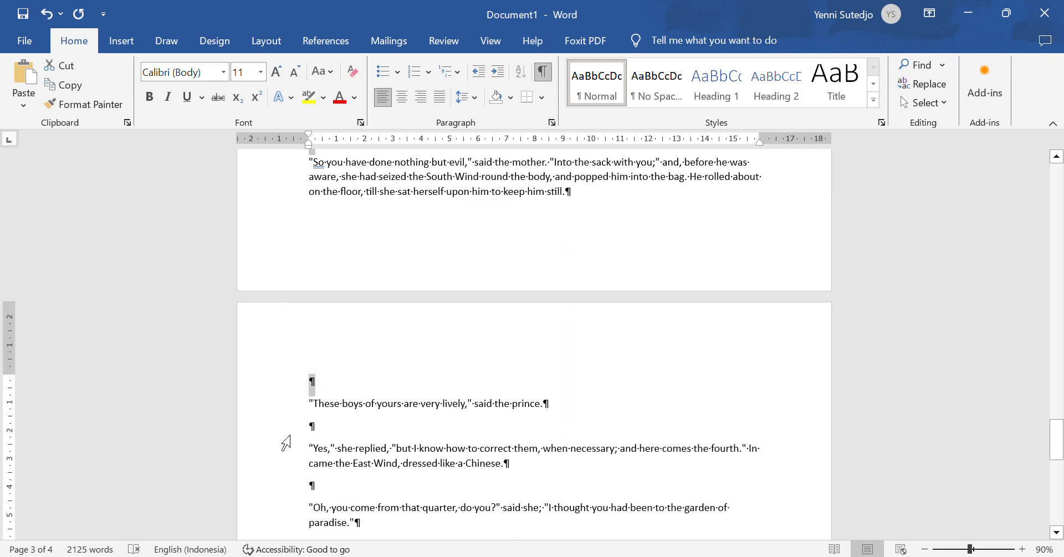
pyautogui.keyDown('ctrl'); pyautogui.click(285, 428); pyautogui.keyUp('ctrl')
pyautogui.keyDown('ctrl'); pyautogui.click(292, 490); pyautogui.keyUp('ctrl')
pyautogui.scroll(-8, 288, 487)
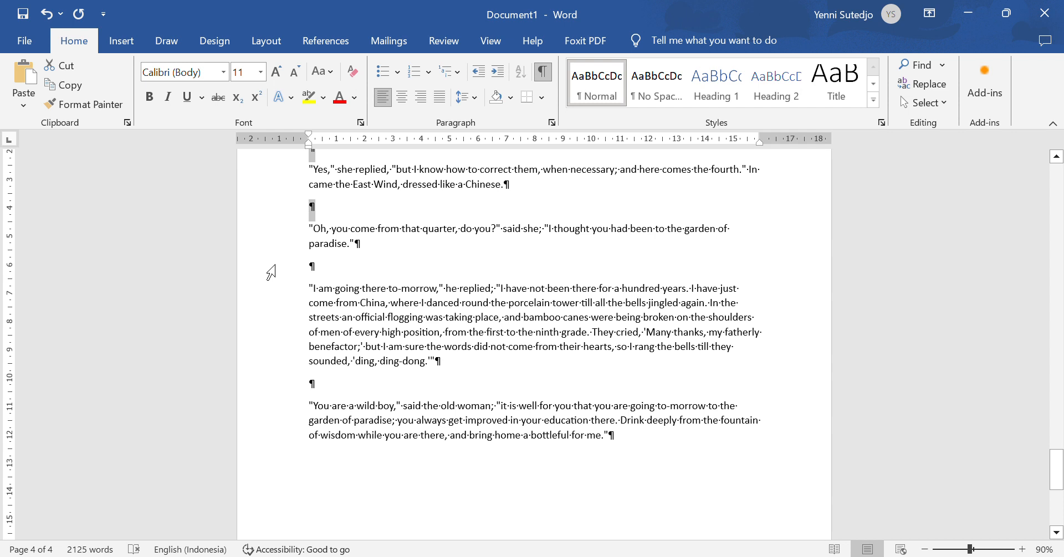
pyautogui.keyDown('ctrl'); pyautogui.click(275, 276); pyautogui.keyUp('ctrl')
pyautogui.keyDown('ctrl'); pyautogui.click(275, 386); pyautogui.keyUp('ctrl')
pyautogui.scroll(-10, 264, 416)
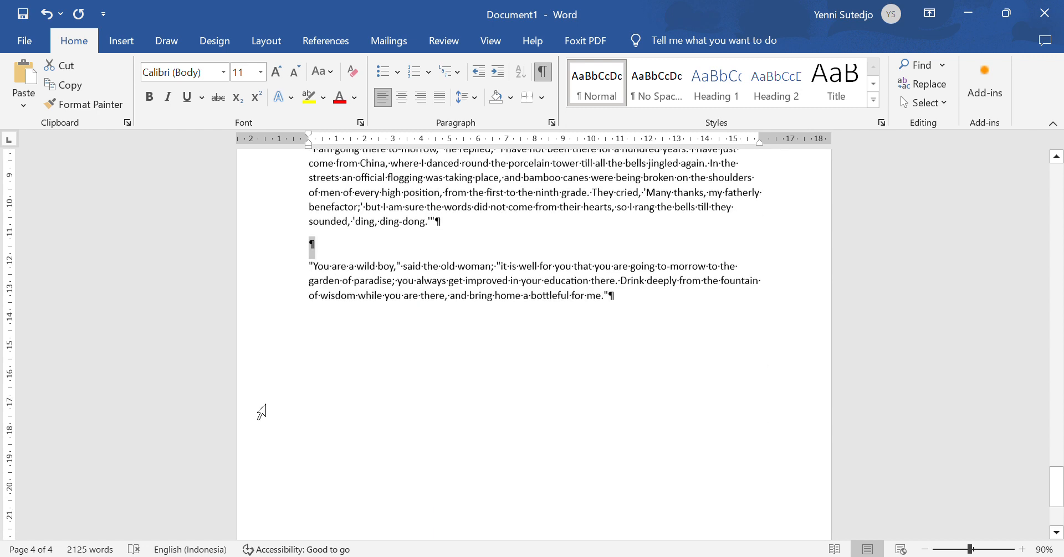
pyautogui.scroll(8, 266, 419)
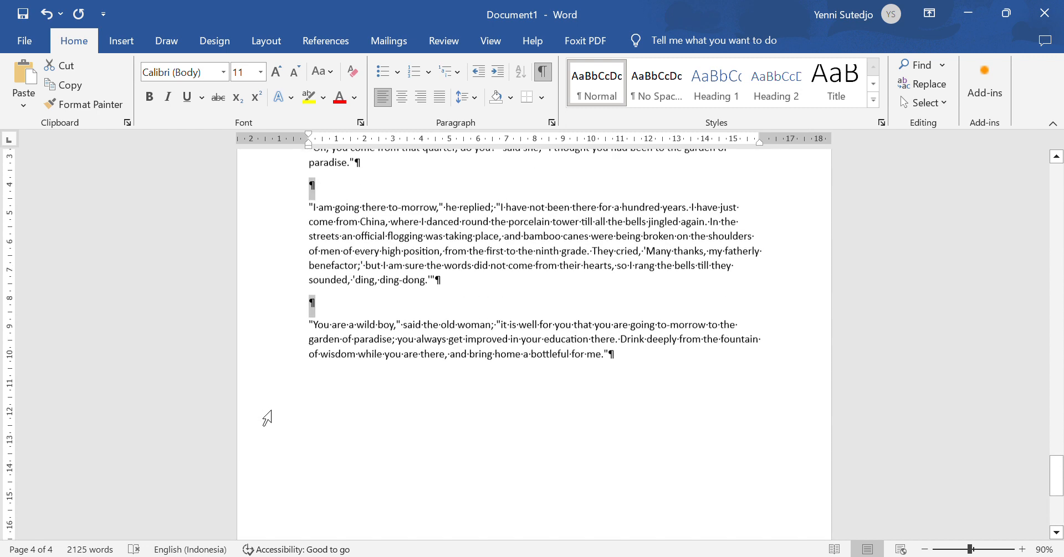
pyautogui.press('Delete')
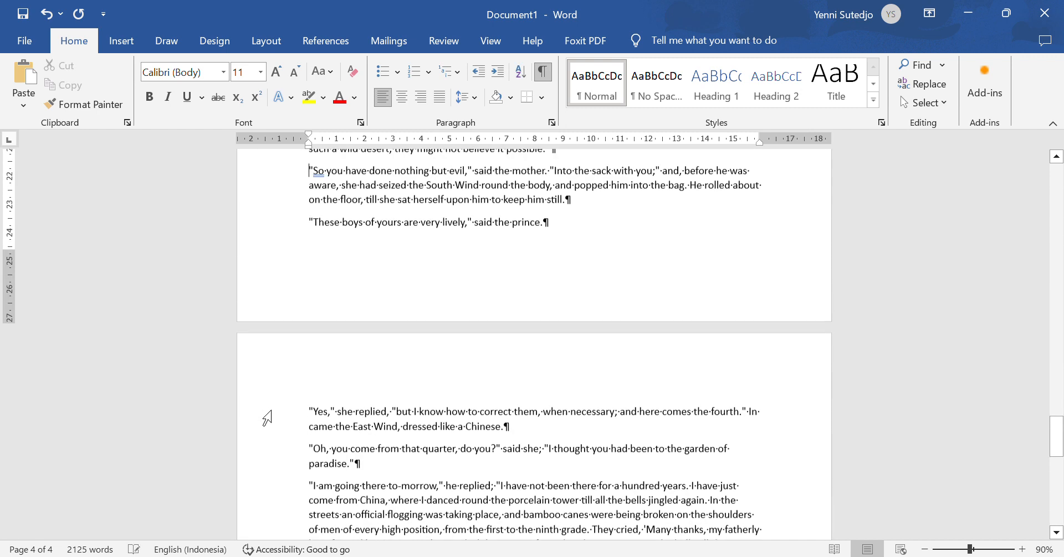
# Step: Return to the story's opening and turn off Show/Hide ¶ formatting marks
pyautogui.scroll(-6, 360, 441)
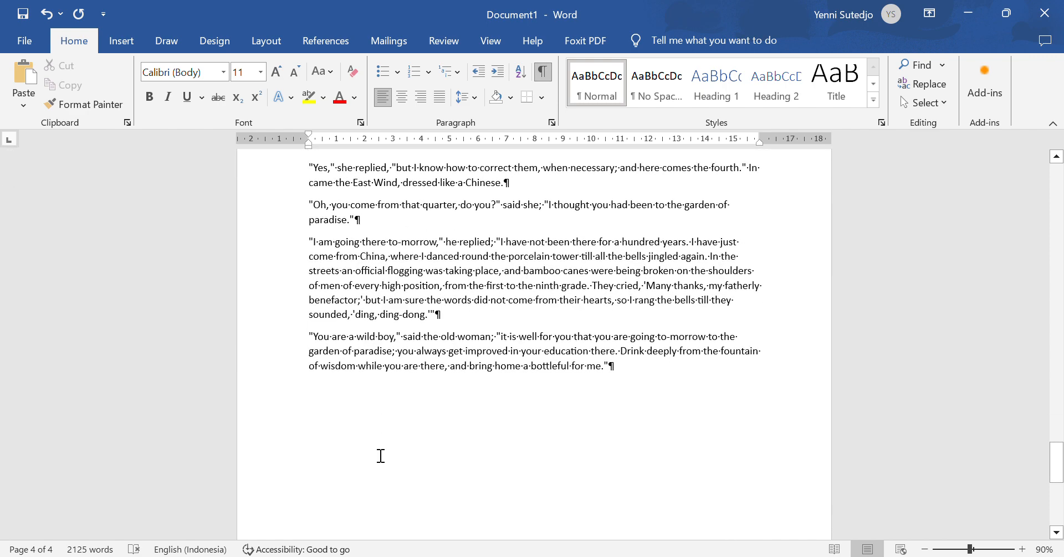
pyautogui.scroll(6, 381, 461)
pyautogui.scroll(20, 380, 460)
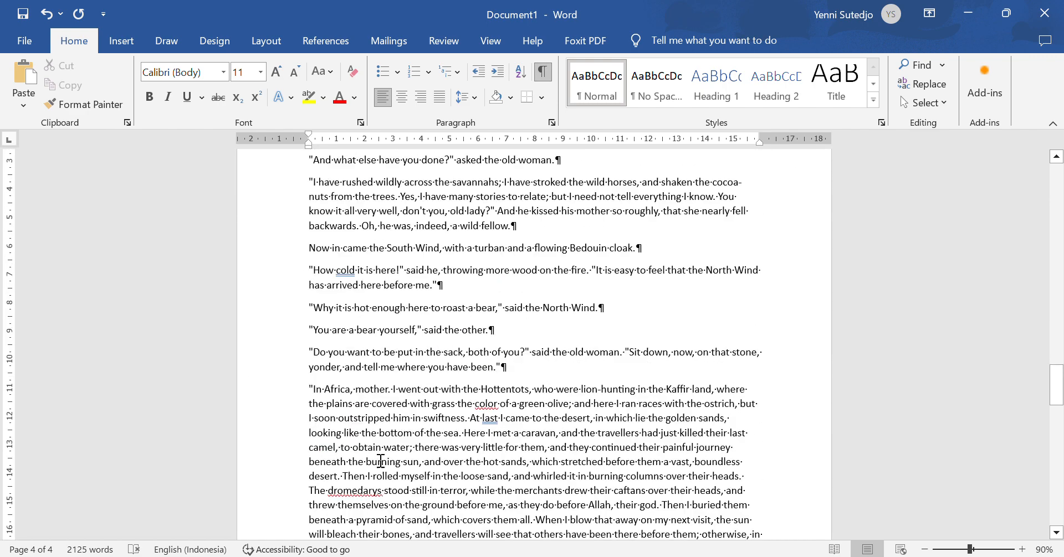
pyautogui.scroll(18, 388, 470)
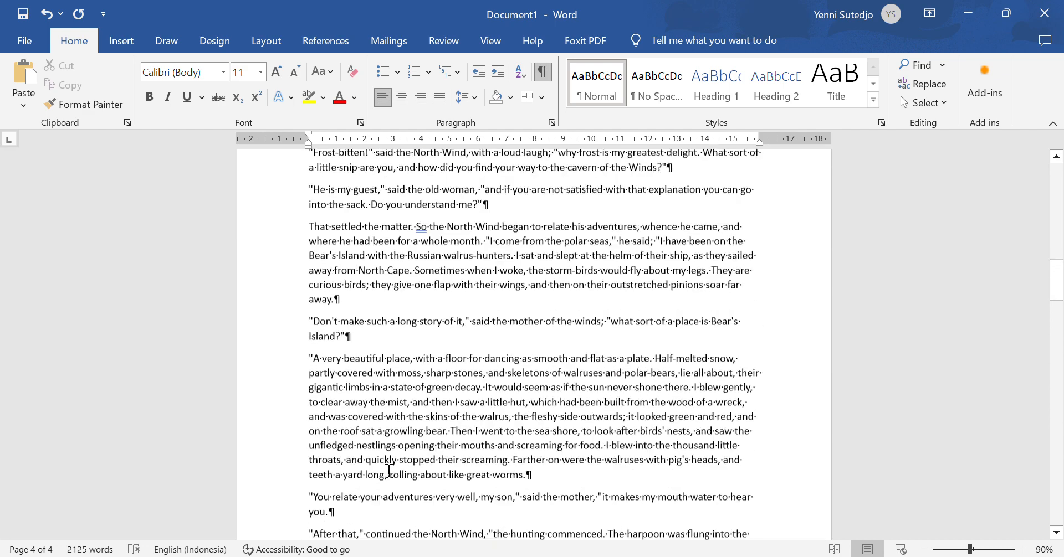
pyautogui.scroll(5, 392, 472)
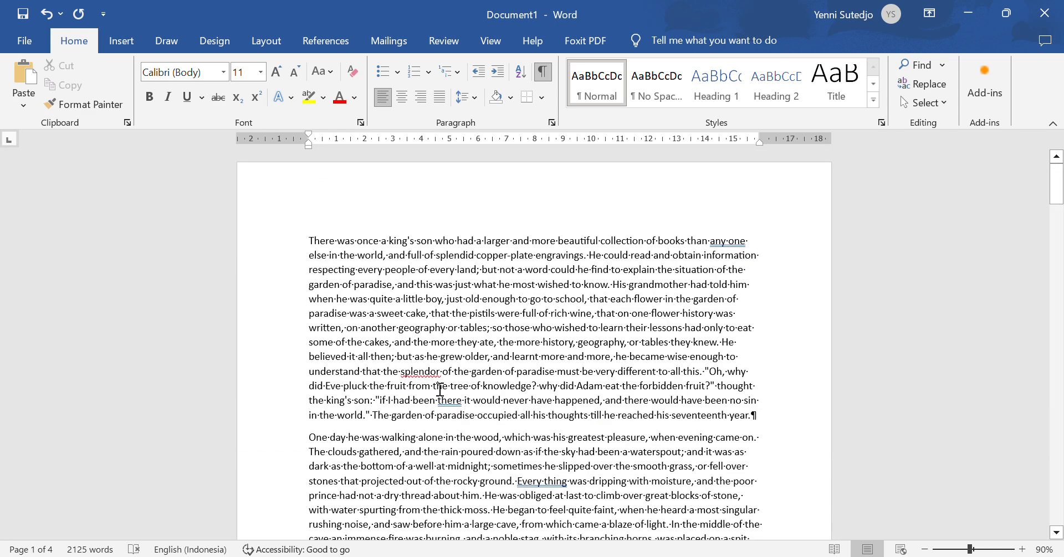
pyautogui.click(547, 81)
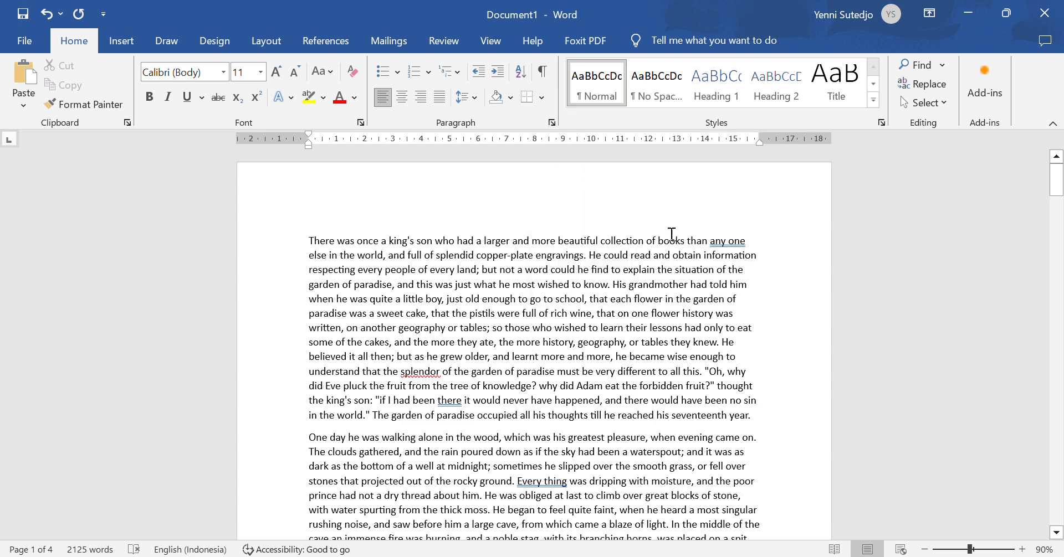
# Step: Review task 3's header page number and footer requirements in Classroom, then return to Word
pyautogui.hotkey('alt', 'Tab')
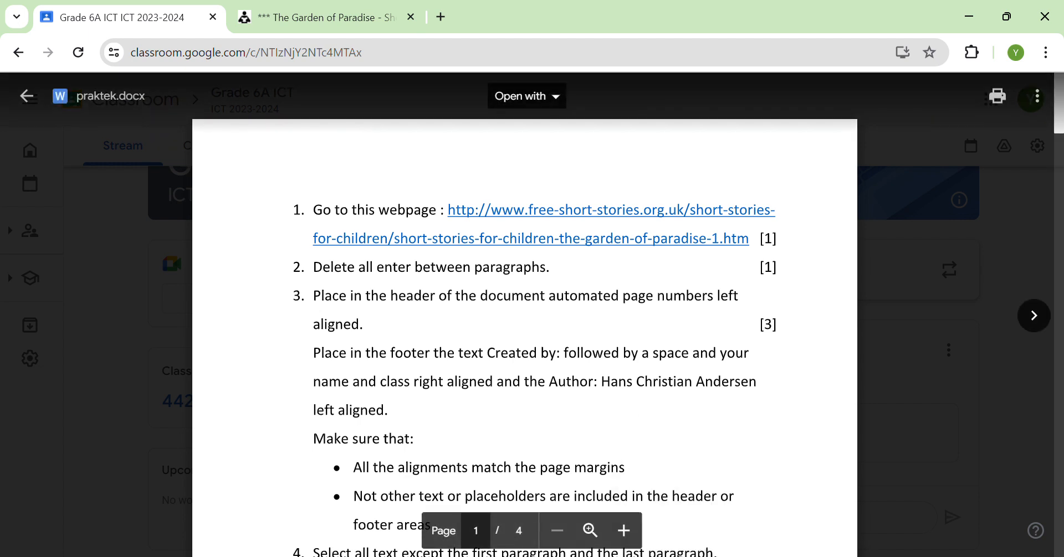
pyautogui.hotkey('alt', 'Tab')
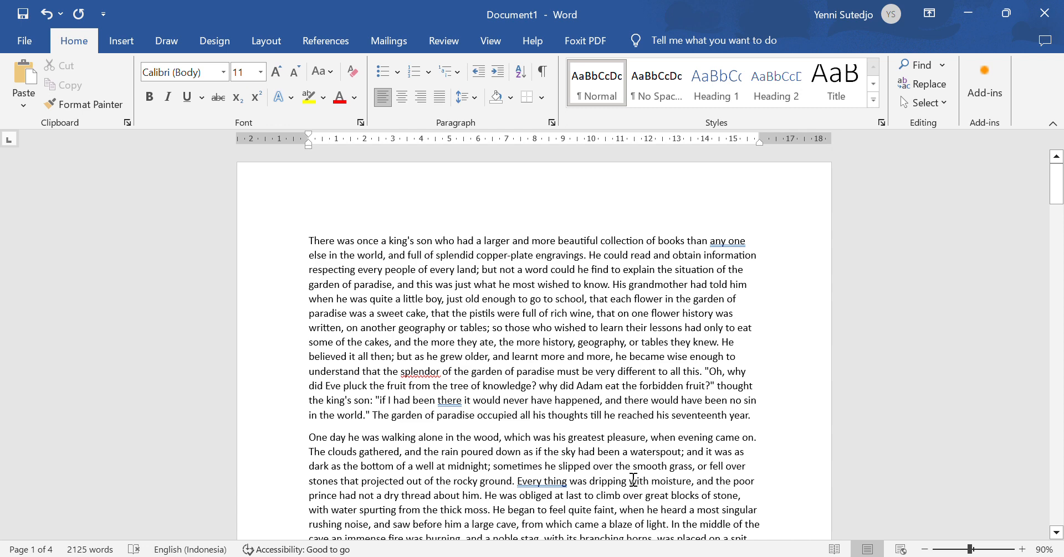
# Step: Insert a Plain Number page number at the current position in the page header
pyautogui.doubleClick(356, 195)
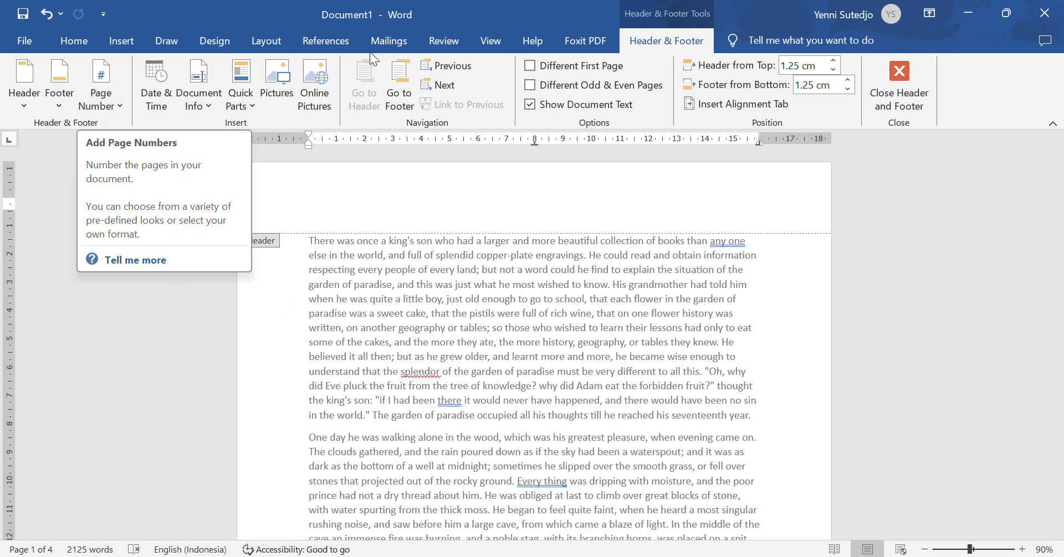
pyautogui.click(112, 106)
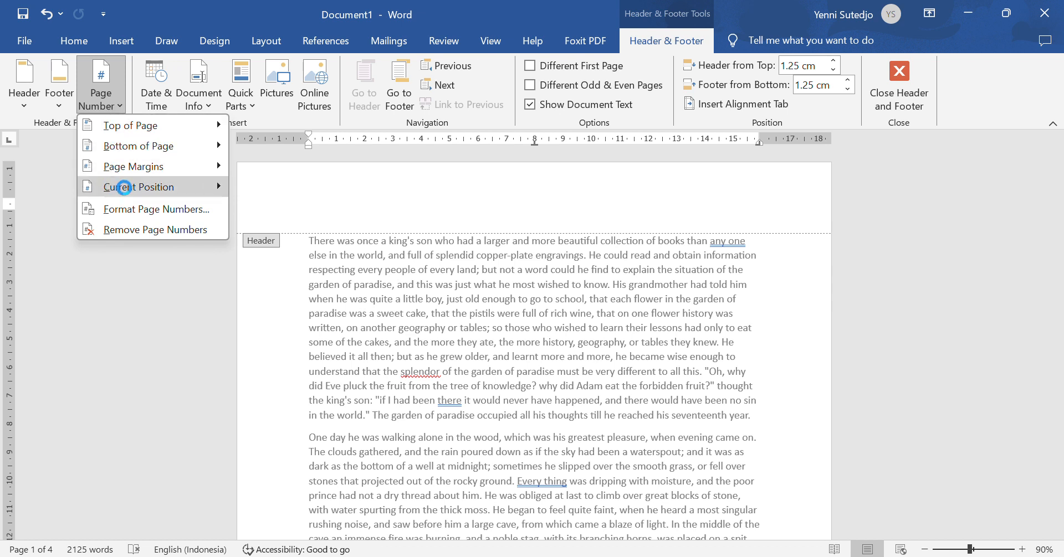
pyautogui.moveTo(127, 189)
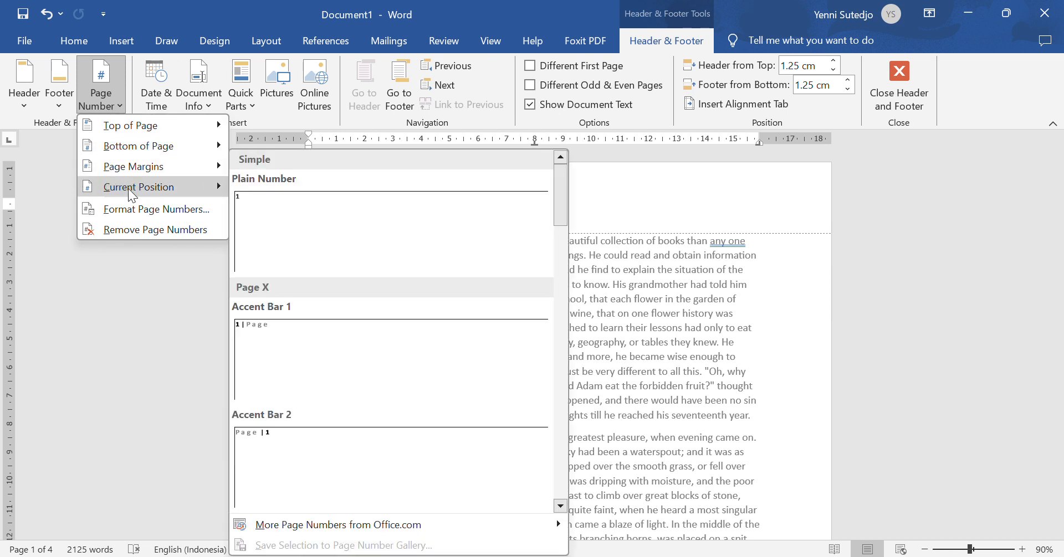
pyautogui.click(296, 220)
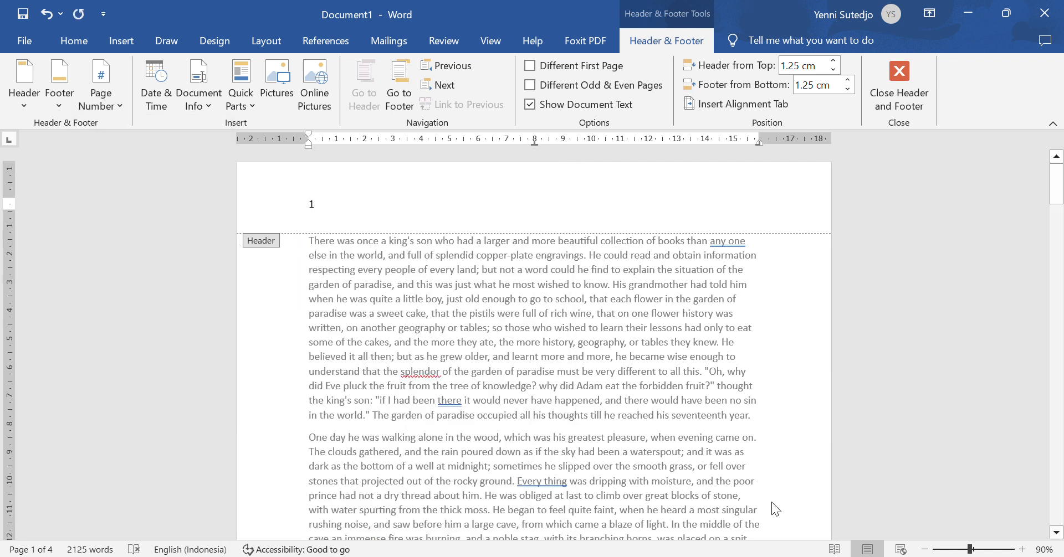
pyautogui.click(650, 556)
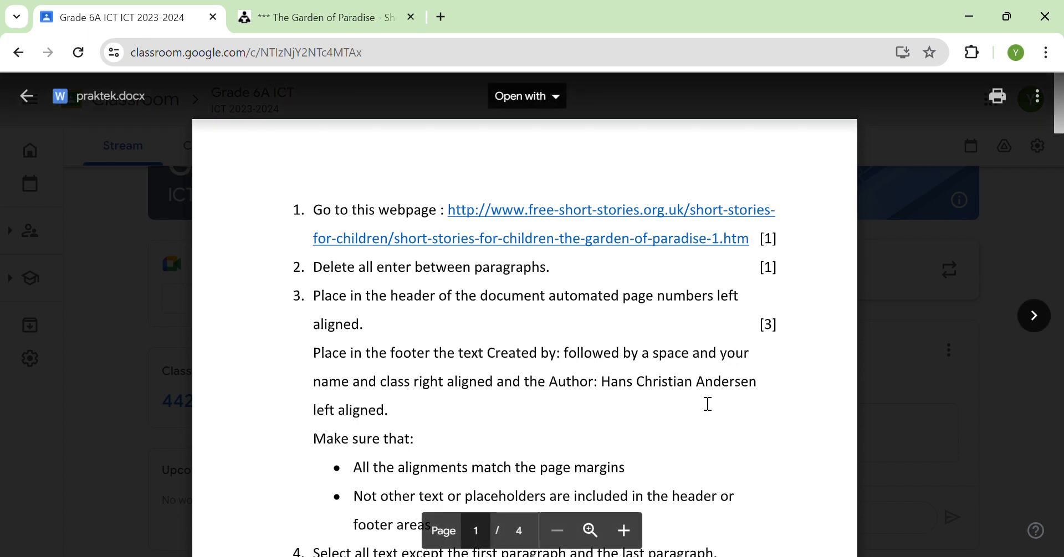
pyautogui.click(723, 556)
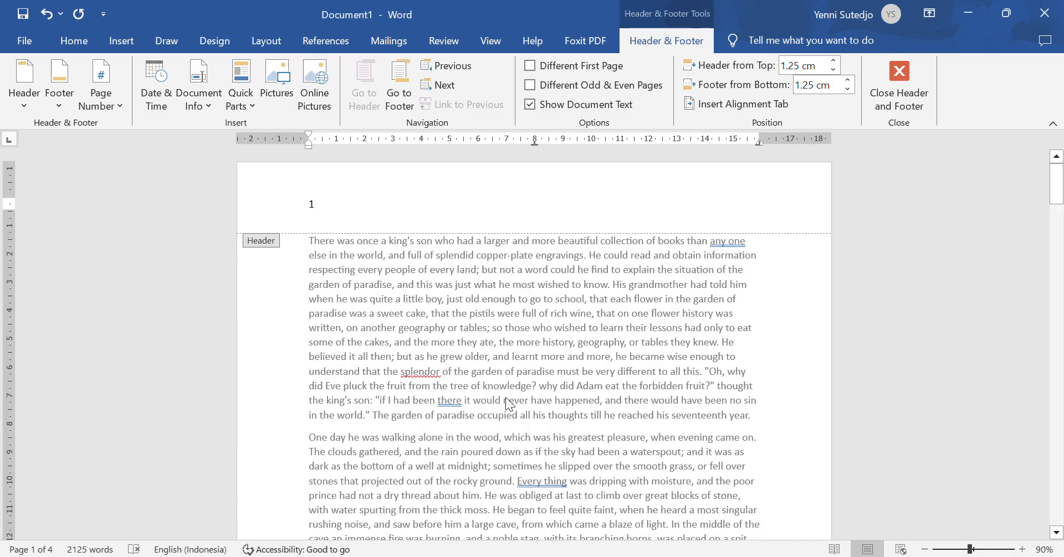
# Step: Add the Retrospect footer with blue accent bar, author name and page number to page 1
pyautogui.scroll(-10, 502, 394)
pyautogui.scroll(-7, 502, 391)
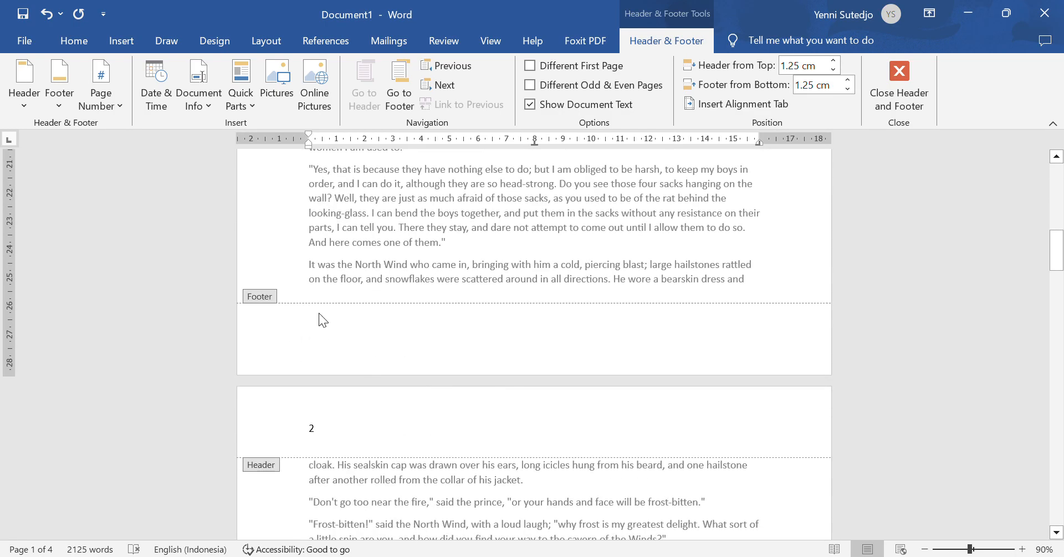
pyautogui.click(413, 321)
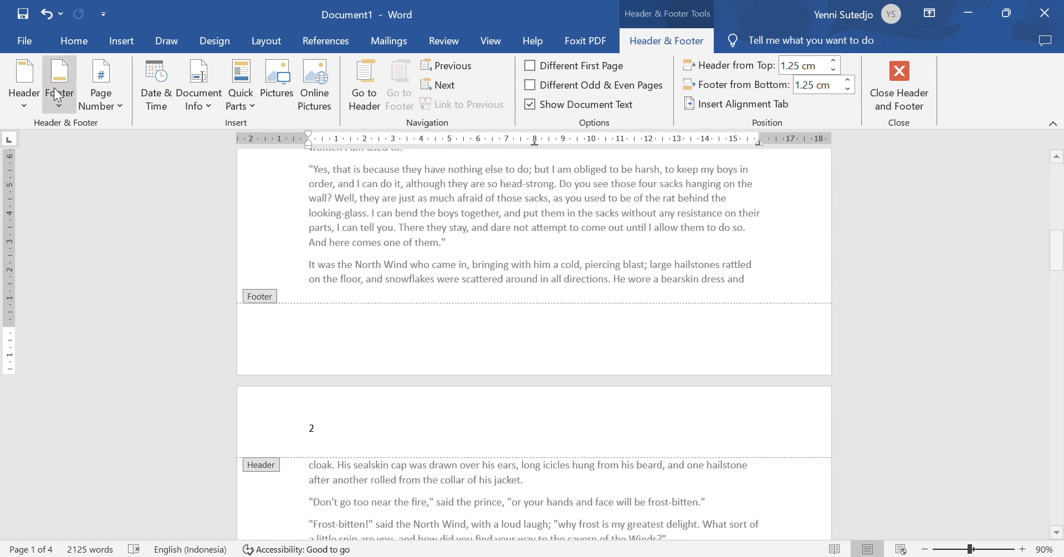
pyautogui.click(58, 105)
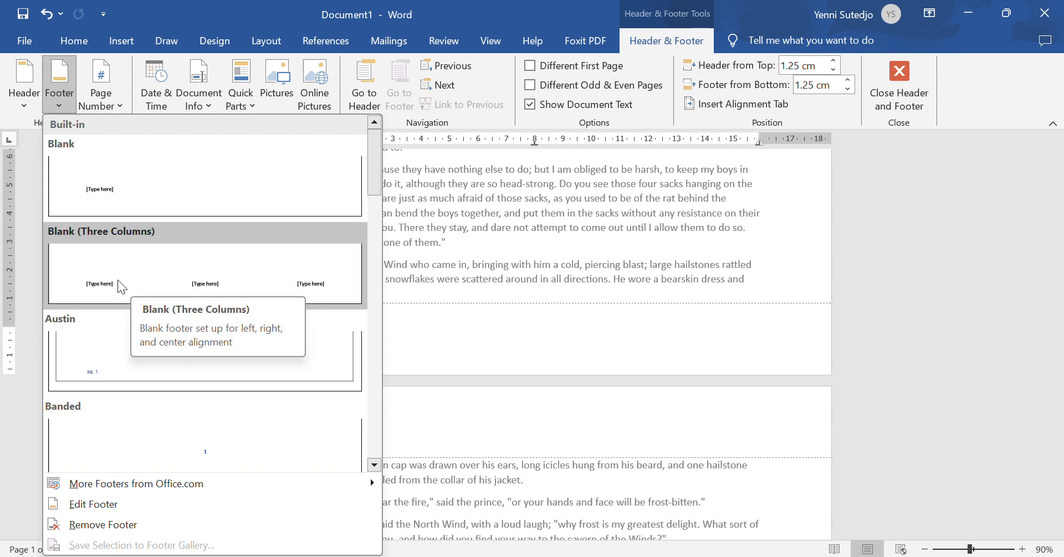
pyautogui.scroll(-12, 118, 280)
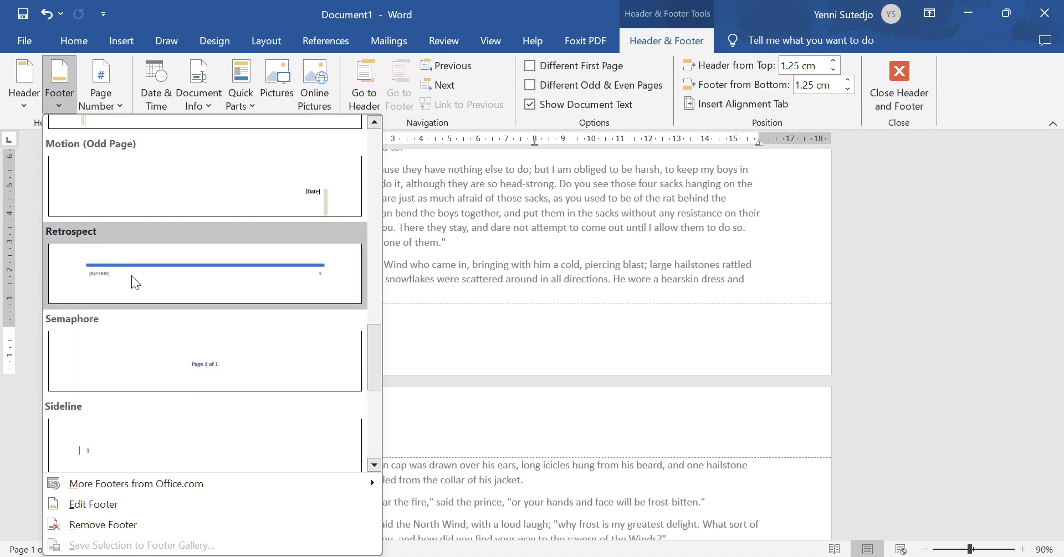
pyautogui.scroll(12, 159, 274)
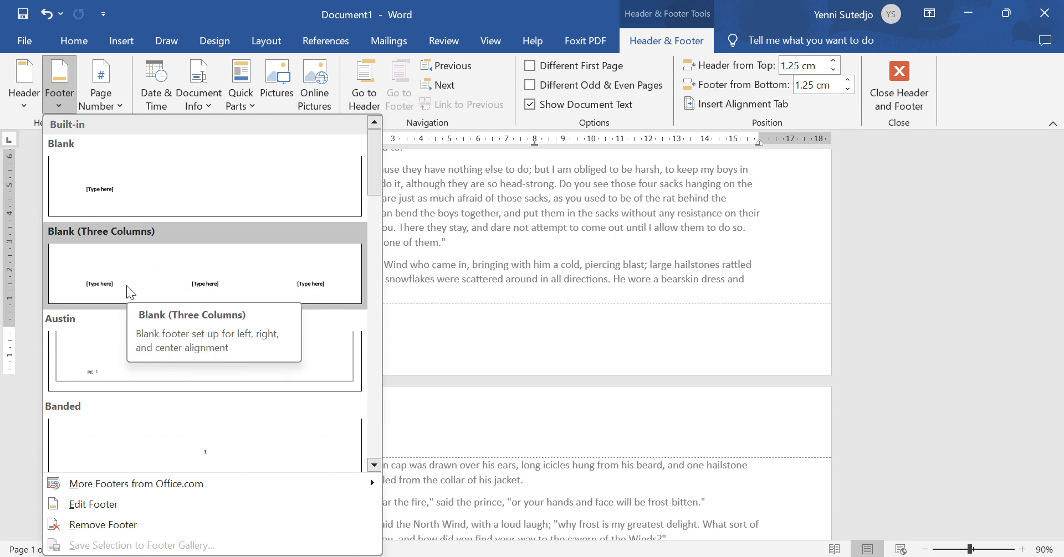
pyautogui.scroll(-9, 126, 285)
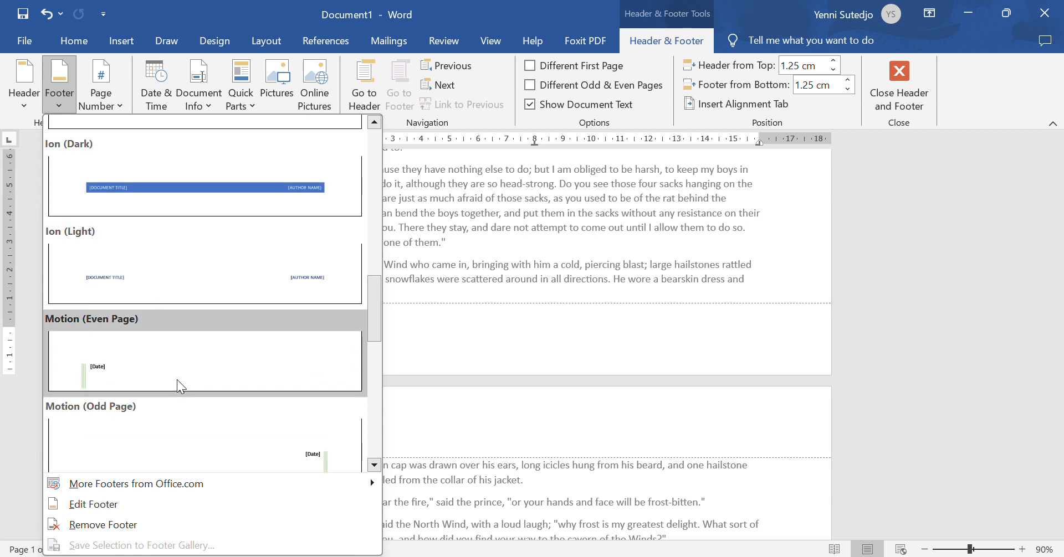
pyautogui.scroll(-2, 178, 380)
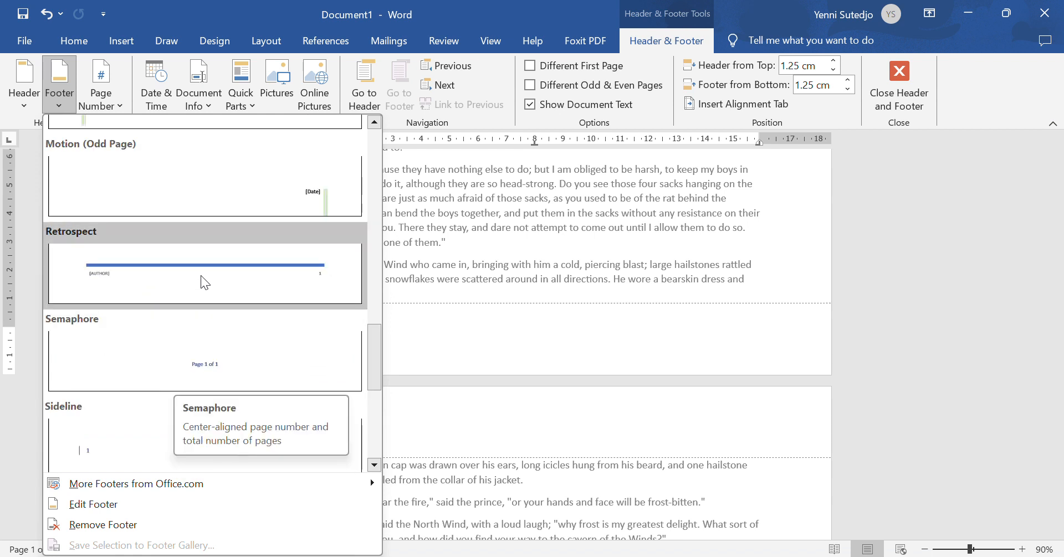
pyautogui.click(154, 280)
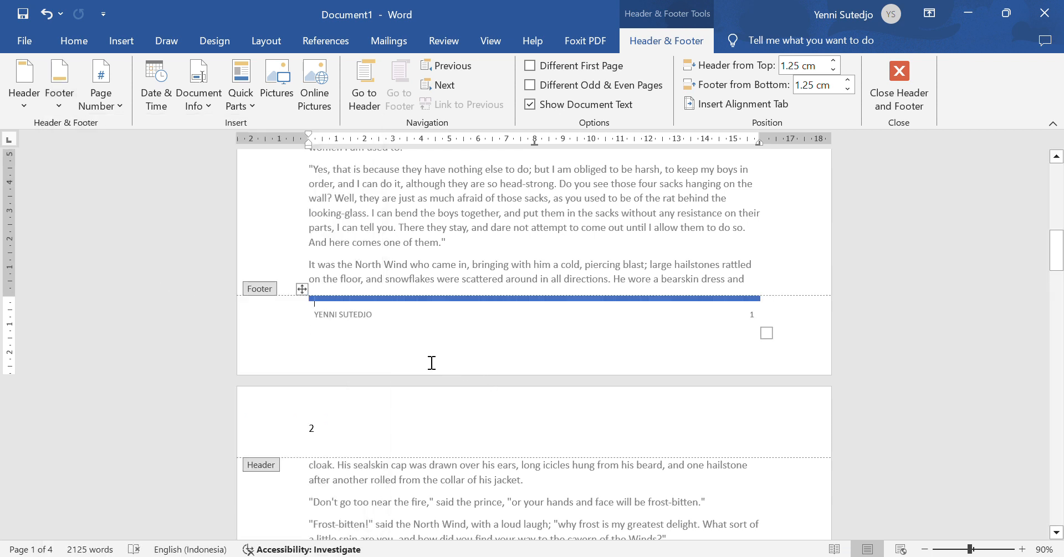
# Step: Replace the footer's left author field with 'AUTHOR: HANS CHRISTIAN ANDERSEN'
pyautogui.click(369, 313)
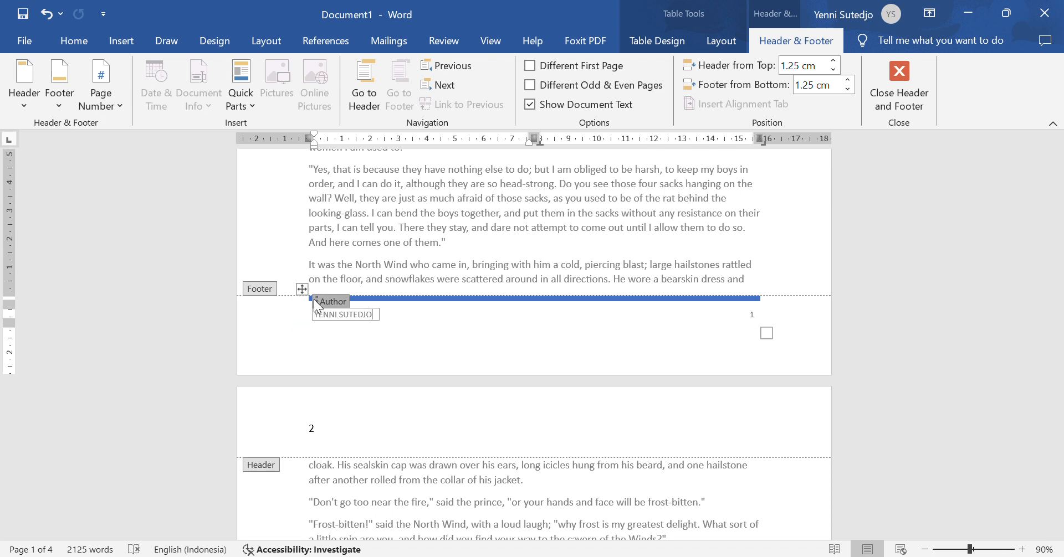
pyautogui.click(328, 301)
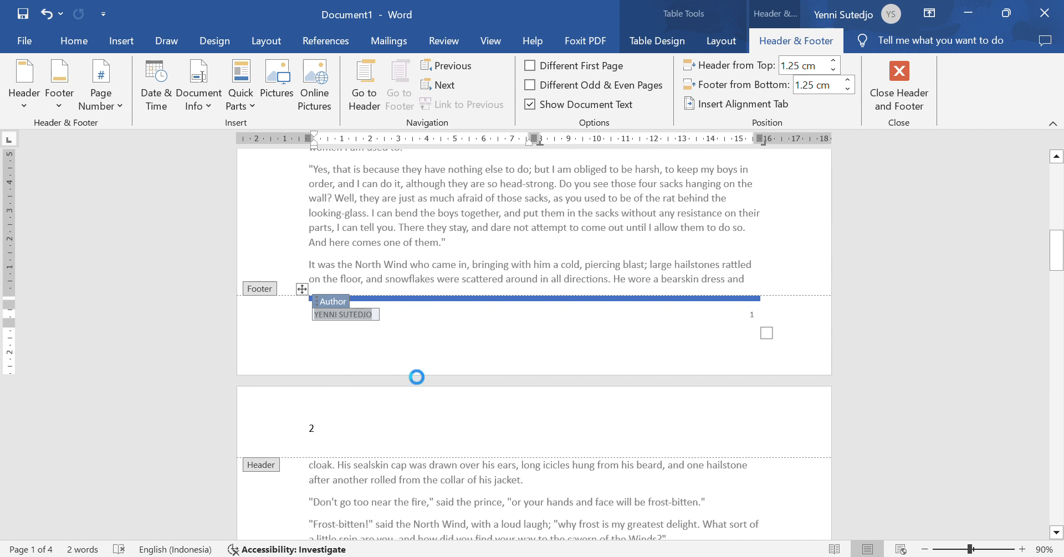
pyautogui.press('Delete')
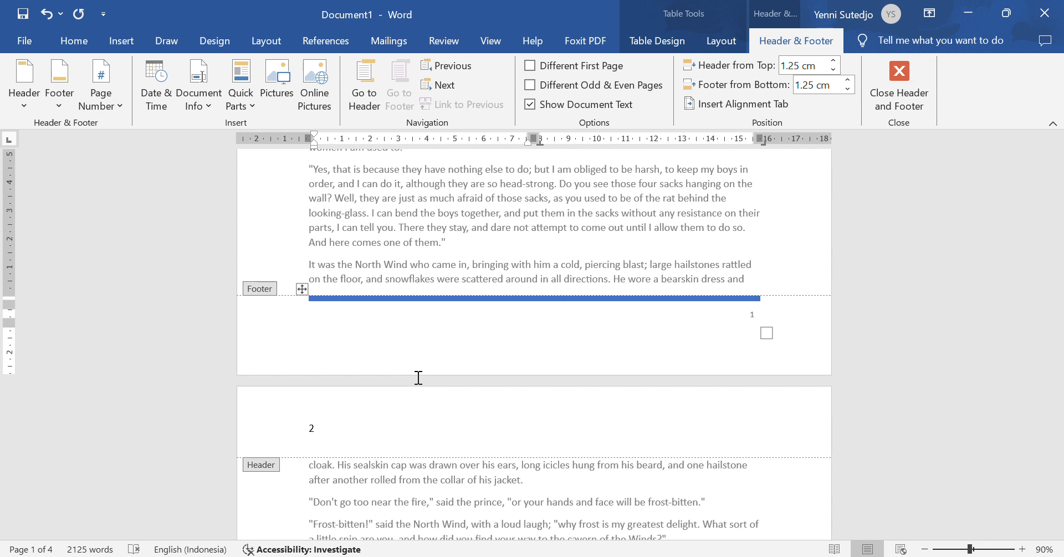
pyautogui.write('AUTHOR')
pyautogui.write(': HAN')
pyautogui.write('HANS')
pyautogui.write(' CH')
pyautogui.write('RISTIAN AND')
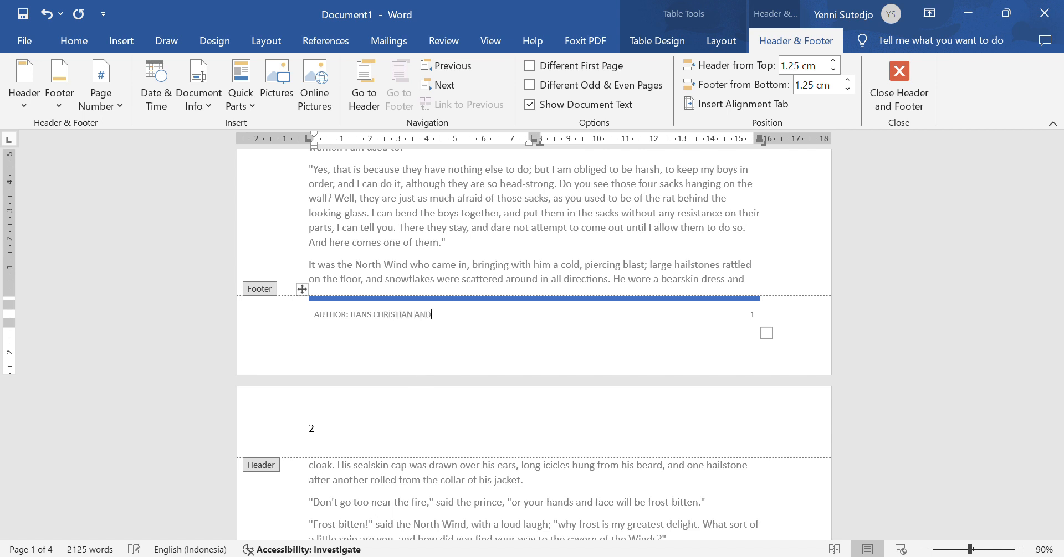
pyautogui.write('ERSEN')
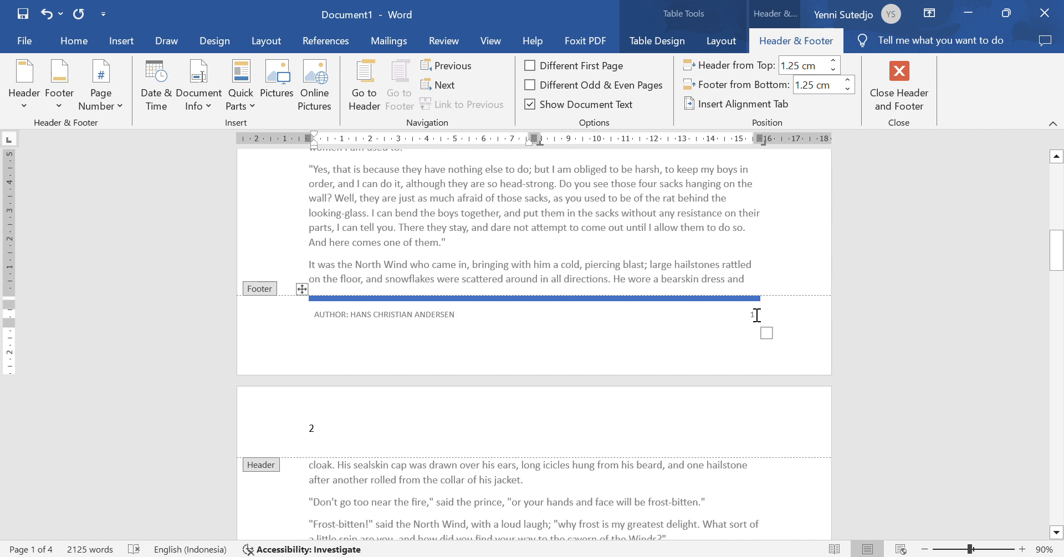
# Step: Replace the right-side page number with 'CREATED BY:', the creator's name and class 6AB, then close the footer
pyautogui.click(757, 315)
pyautogui.hotkey('shift', 'Left')
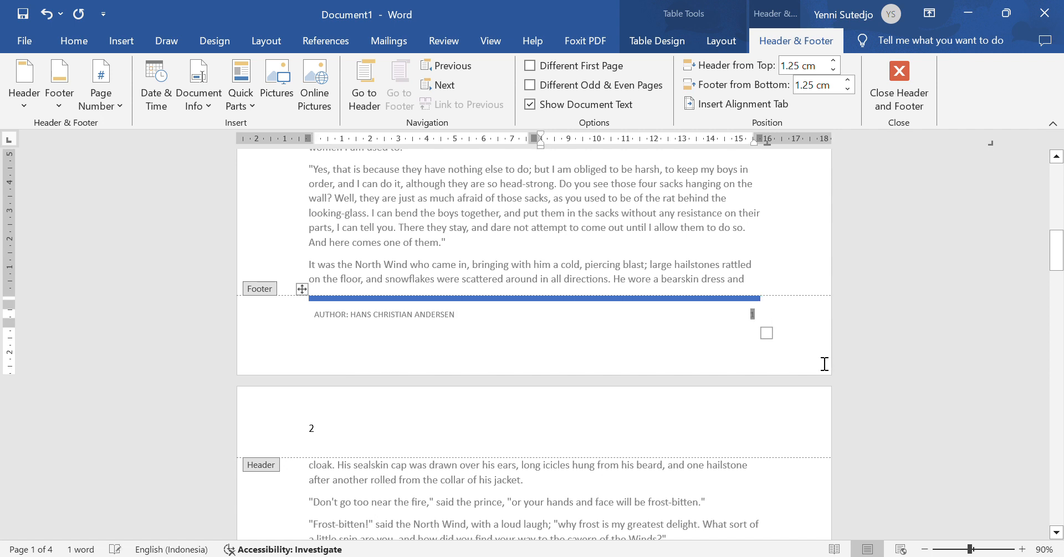
pyautogui.press('Delete')
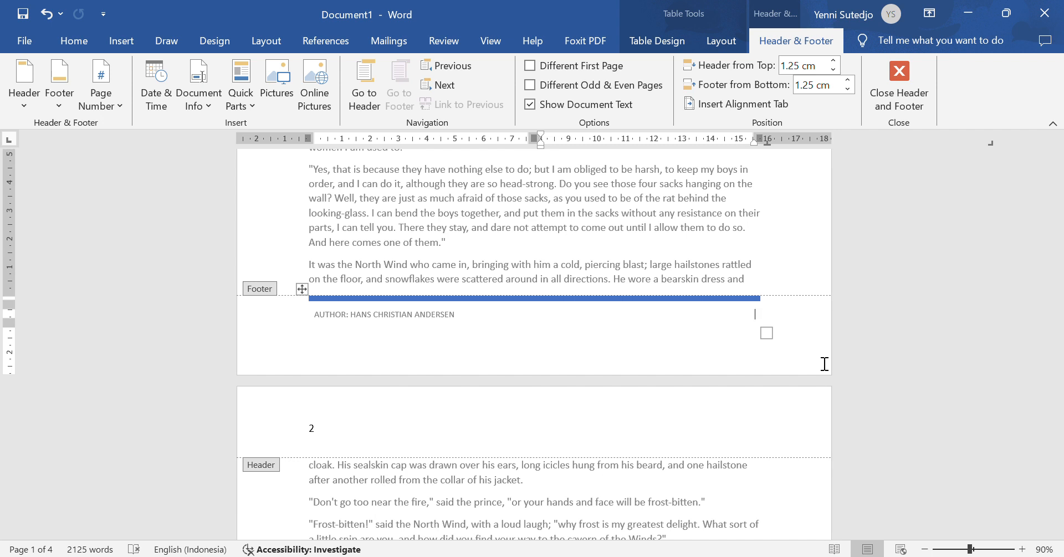
pyautogui.write('CREATED BY: YENNI SUTEDJO')
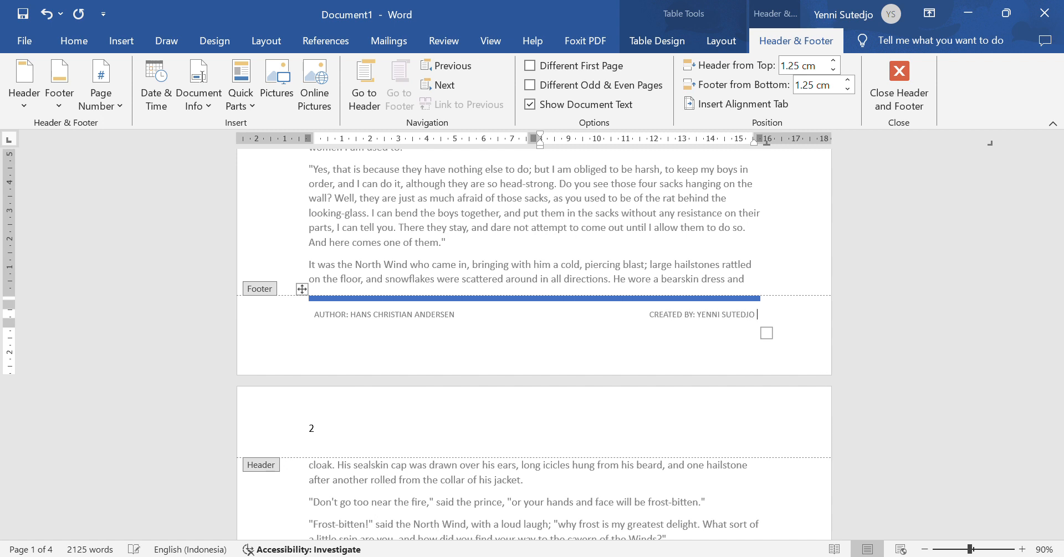
pyautogui.write(' , 6')
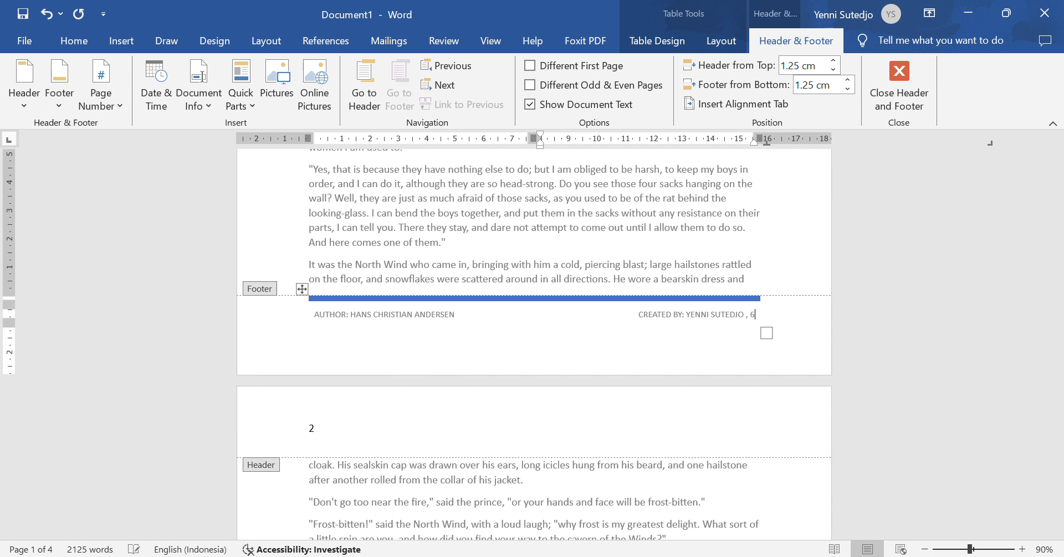
pyautogui.write('B')
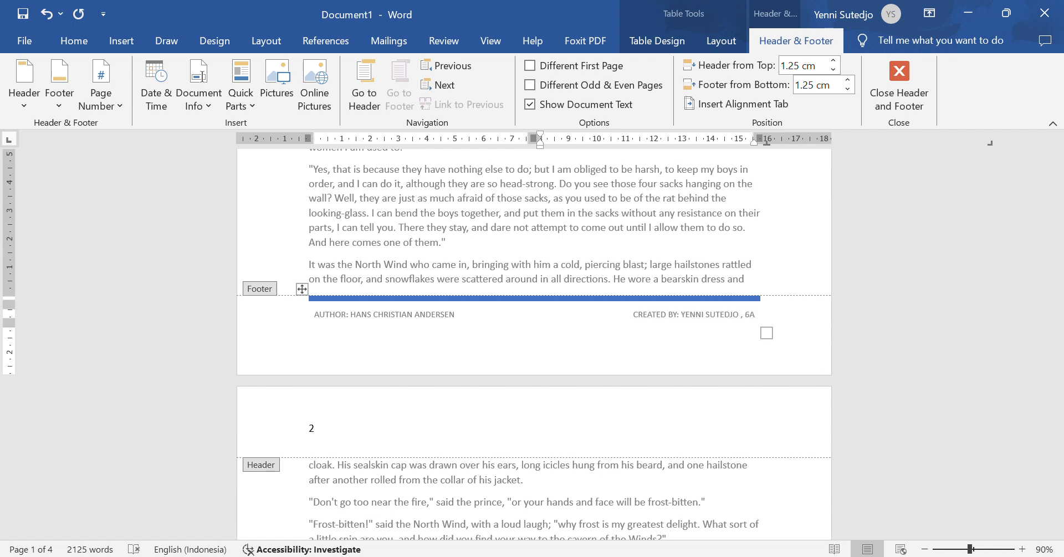
pyautogui.press('BackSpace')
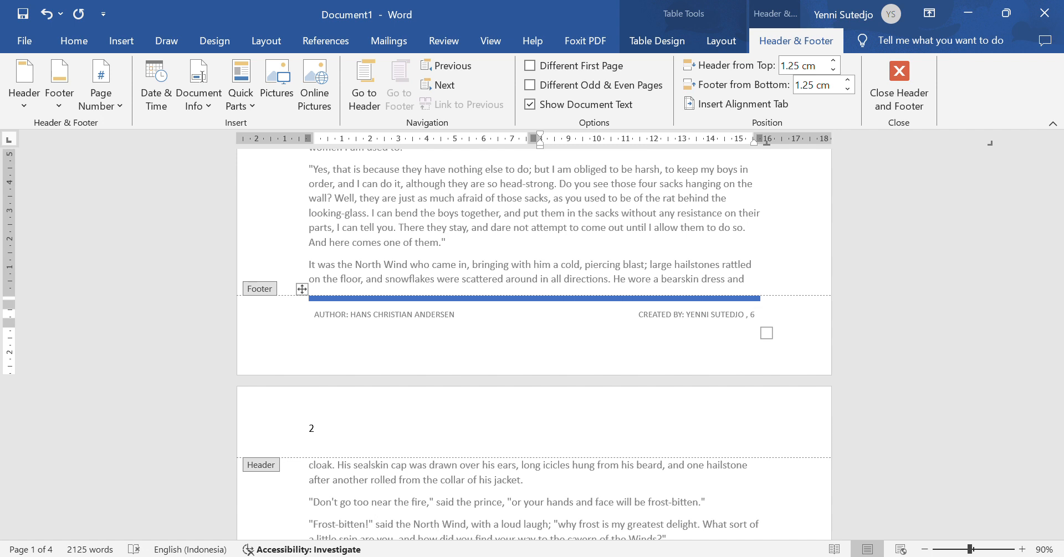
pyautogui.write('AB')
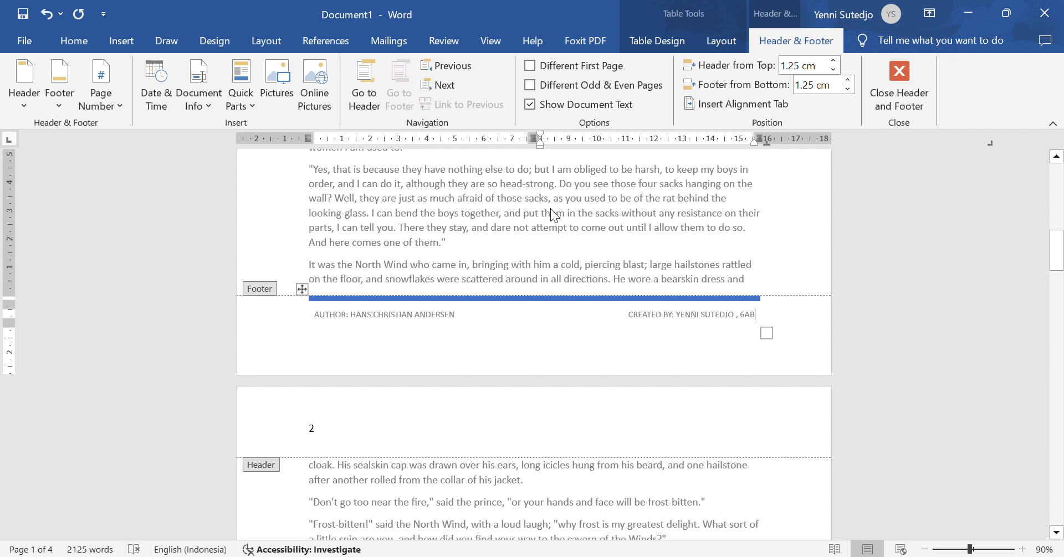
pyautogui.click(900, 77)
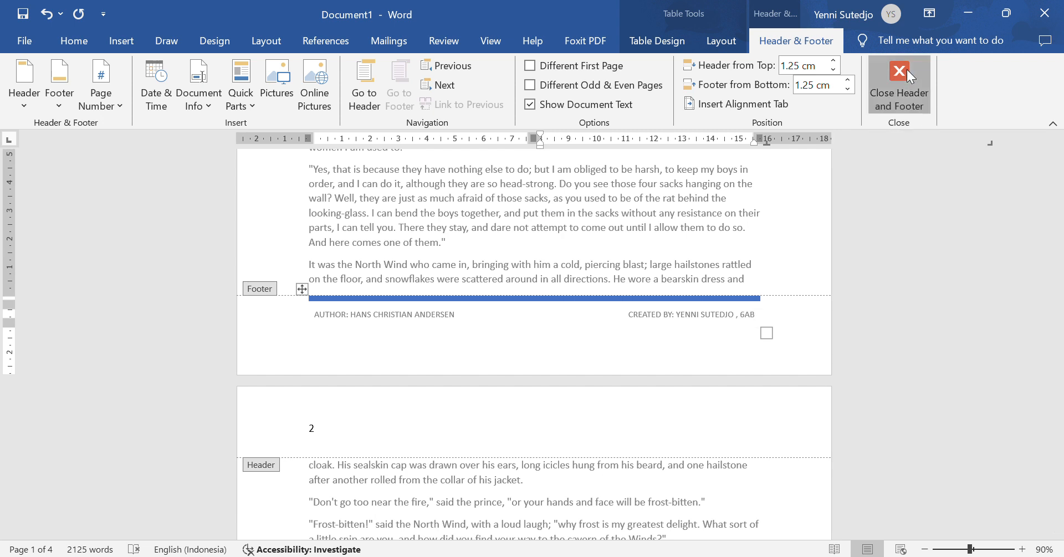
pyautogui.scroll(9, 369, 426)
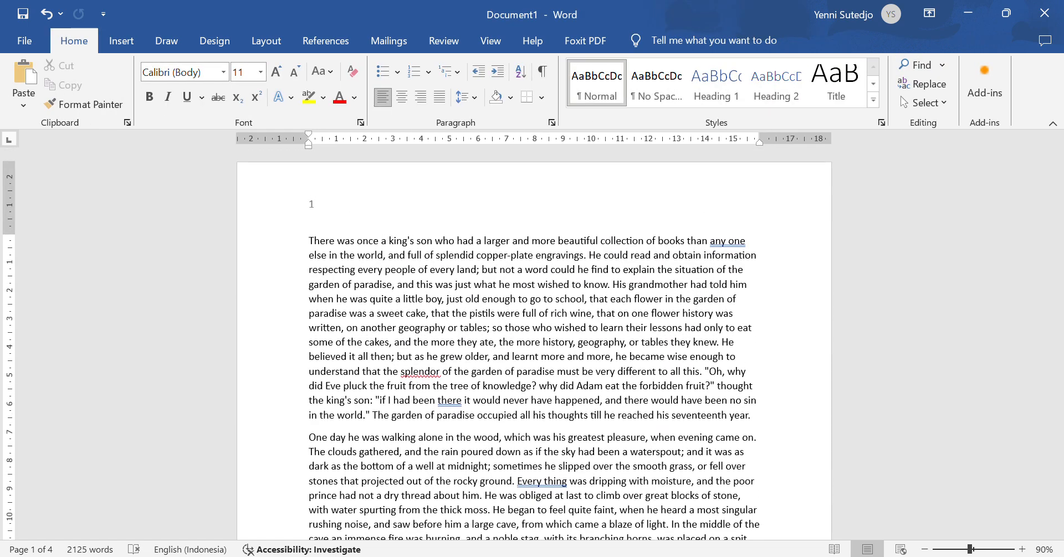
pyautogui.hotkey('alt', 'Tab')
pyautogui.scroll(-5, 394, 421)
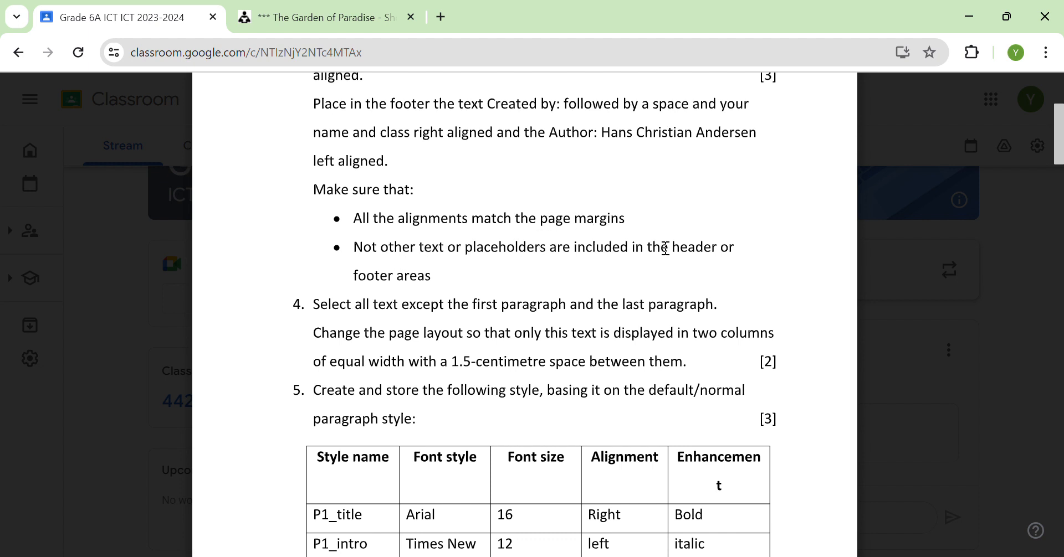
pyautogui.click(723, 556)
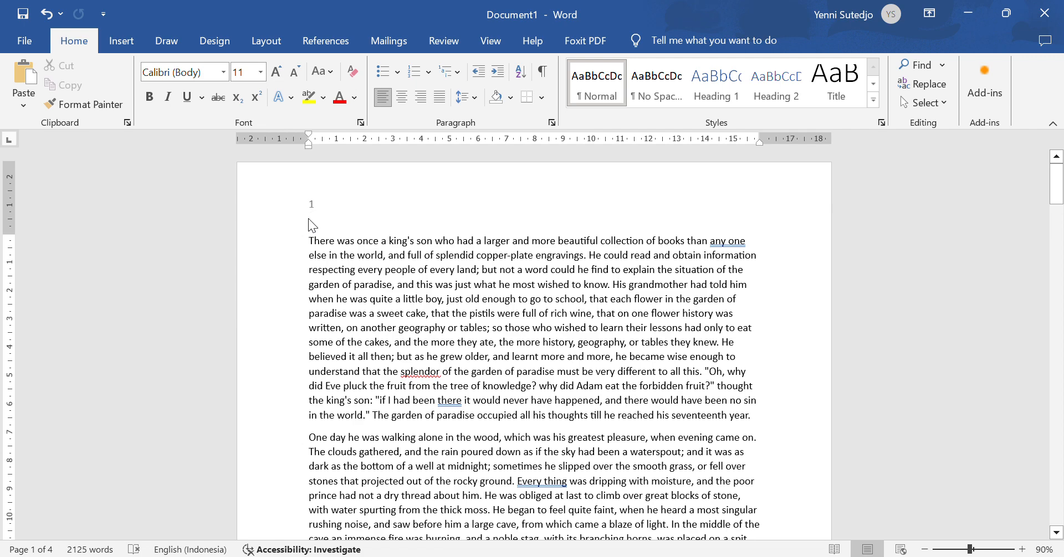
pyautogui.scroll(-2, 304, 320)
pyautogui.scroll(-11, 304, 320)
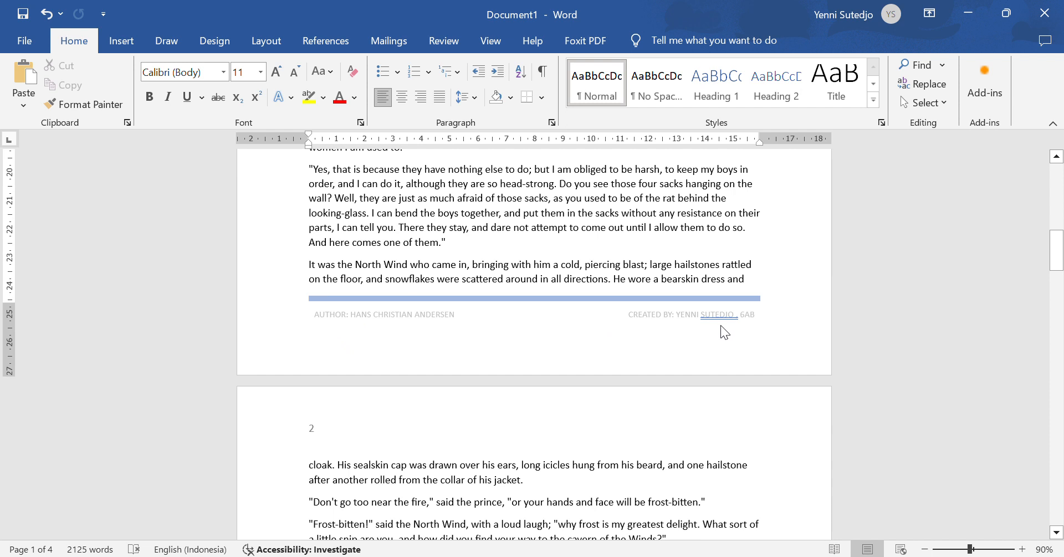
pyautogui.scroll(-2, 721, 335)
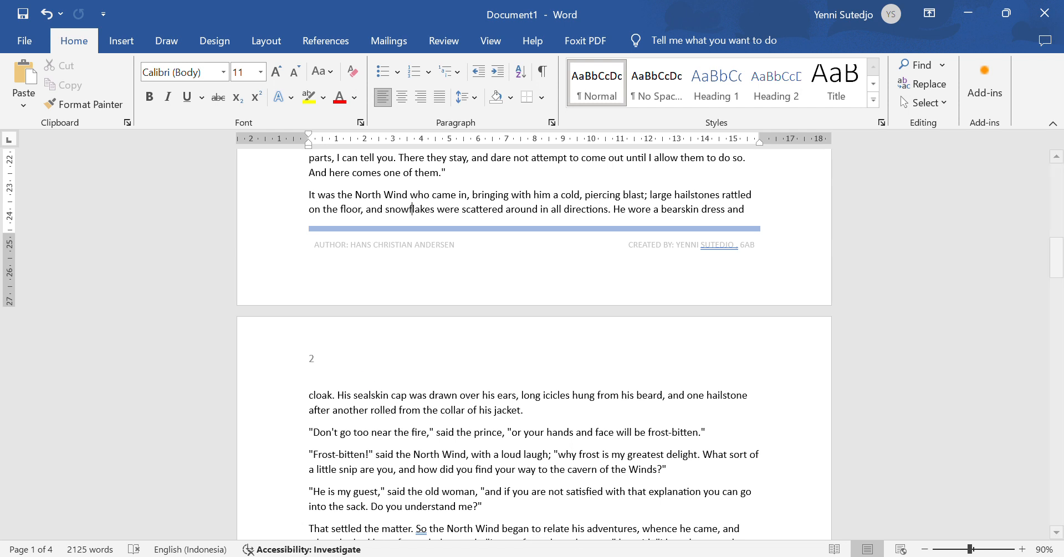
pyautogui.click(554, 556)
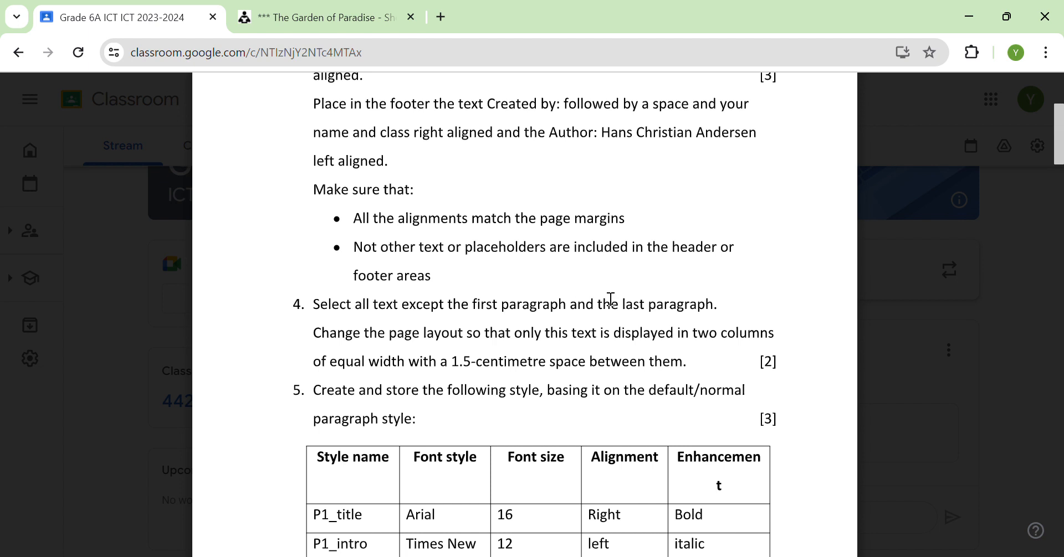
pyautogui.hotkey('alt', 'Tab')
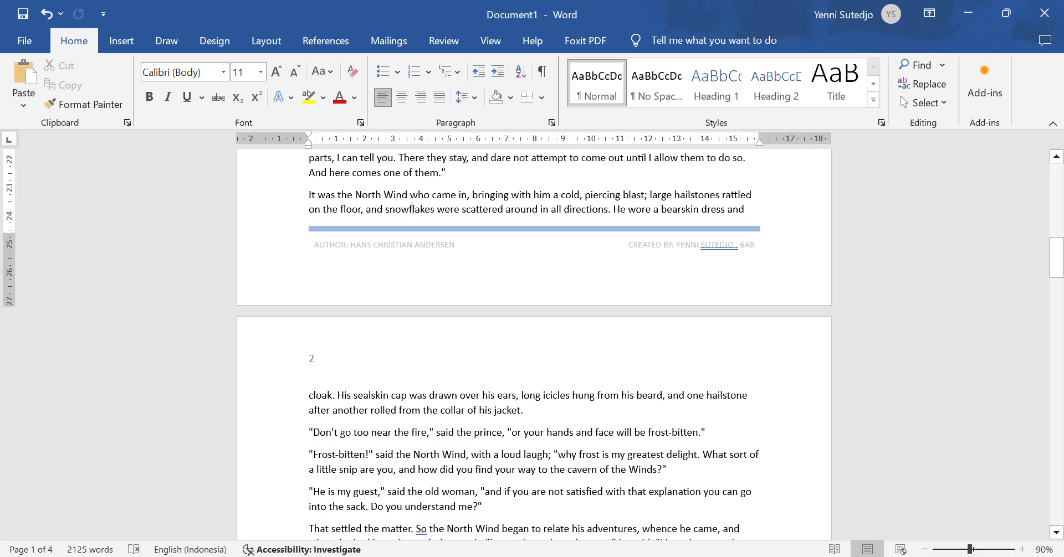
pyautogui.scroll(8, 536, 420)
pyautogui.scroll(8, 536, 420)
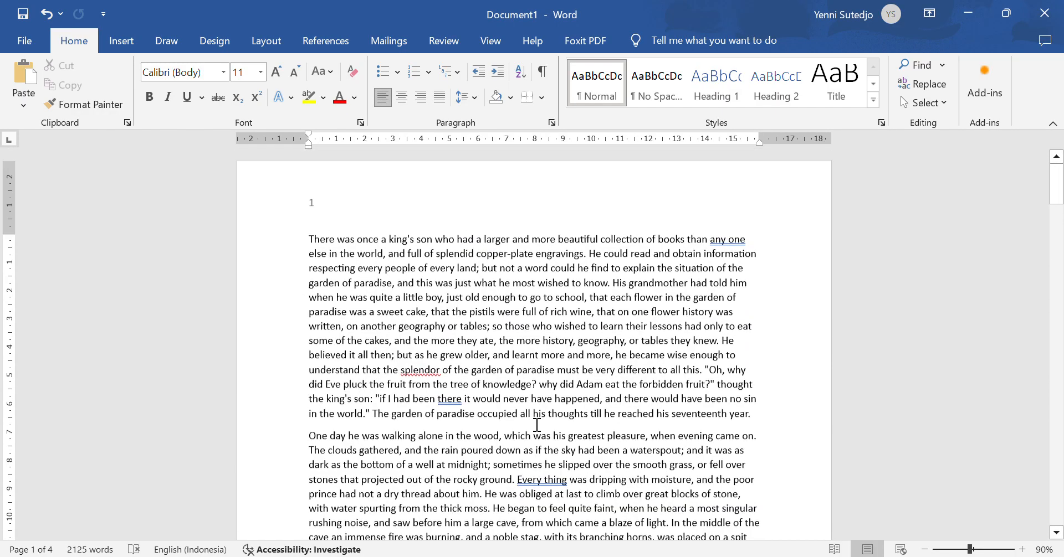
# Step: Select the story from the second paragraph through 'ding-dong.', leaving out the first and final paragraphs
pyautogui.moveTo(309, 241); pyautogui.dragTo(764, 410)
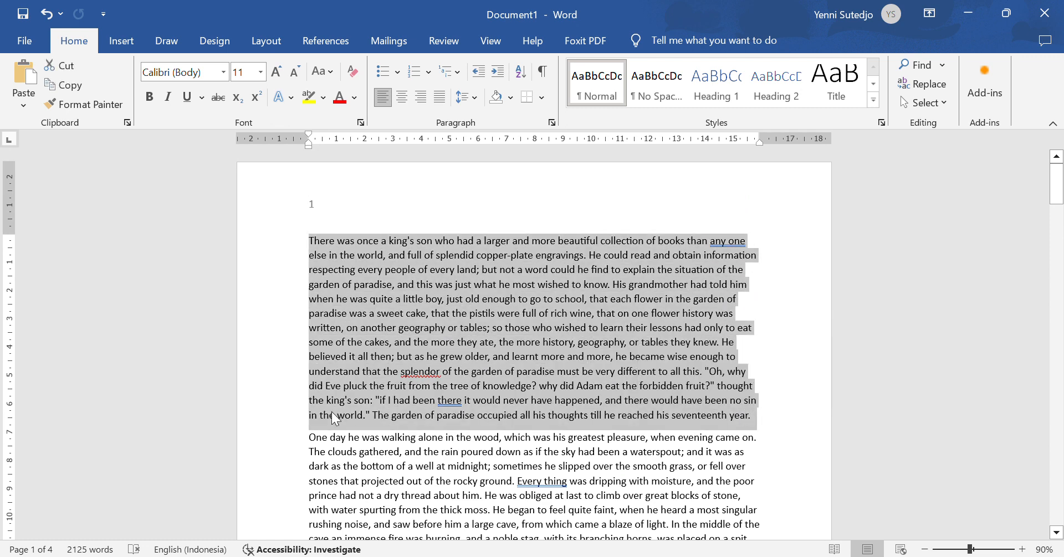
pyautogui.scroll(-1, 309, 407)
pyautogui.click(309, 407)
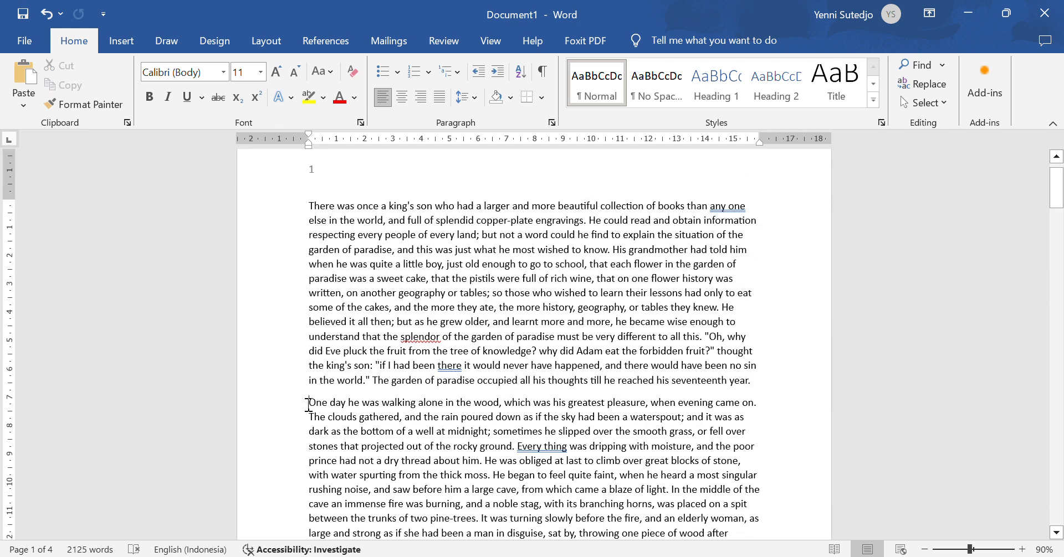
pyautogui.moveTo(310, 404); pyautogui.dragTo(573, 421)
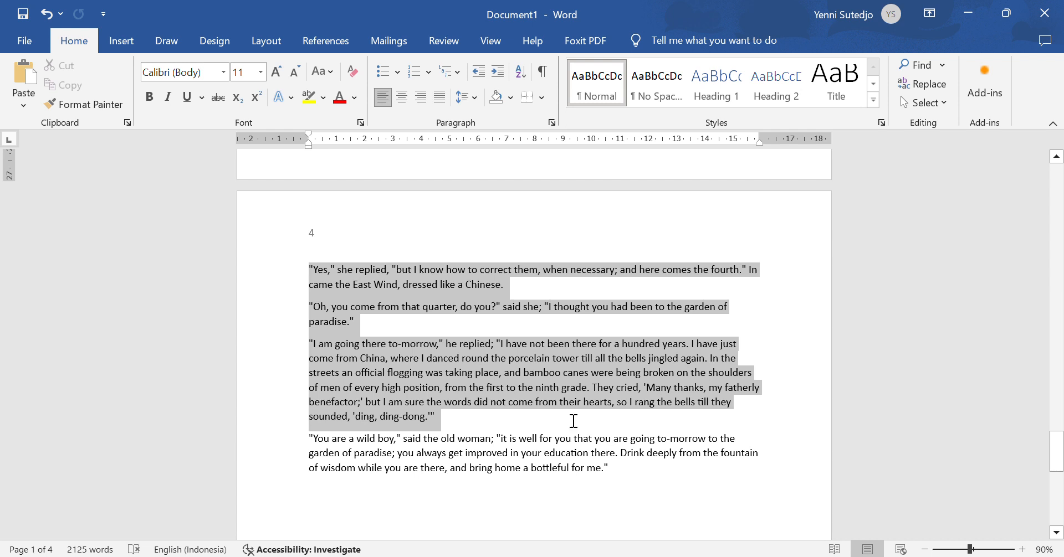
pyautogui.moveTo(573, 421); pyautogui.dragTo(458, 424)
pyautogui.moveTo(447, 419); pyautogui.dragTo(439, 416)
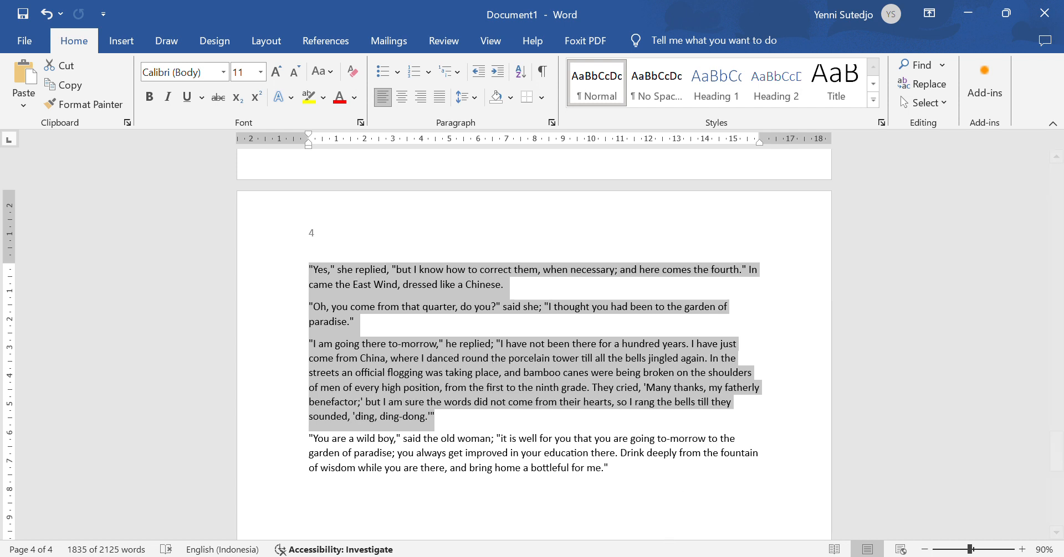
pyautogui.hotkey('alt', 'Tab')
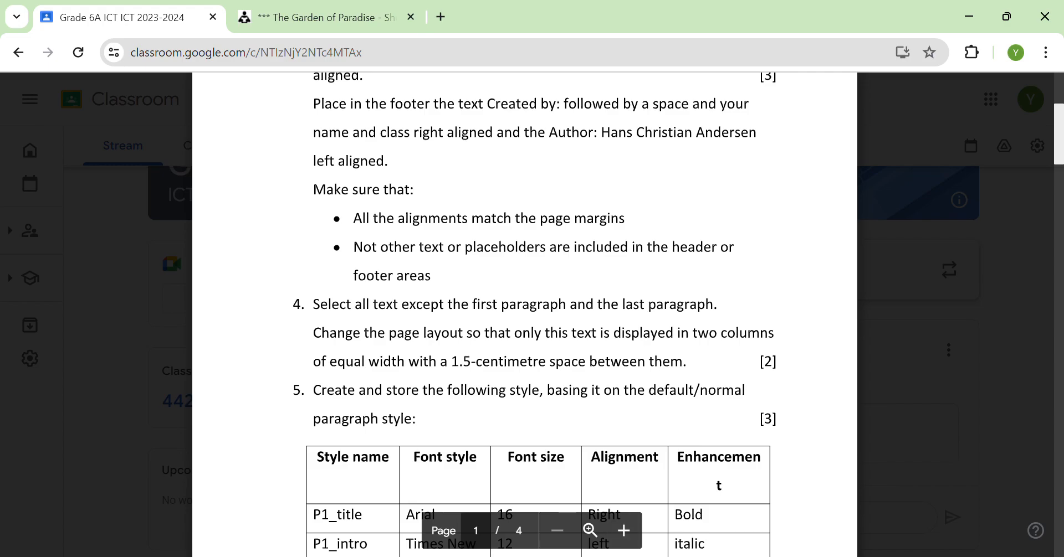
pyautogui.hotkey('alt', 'Tab')
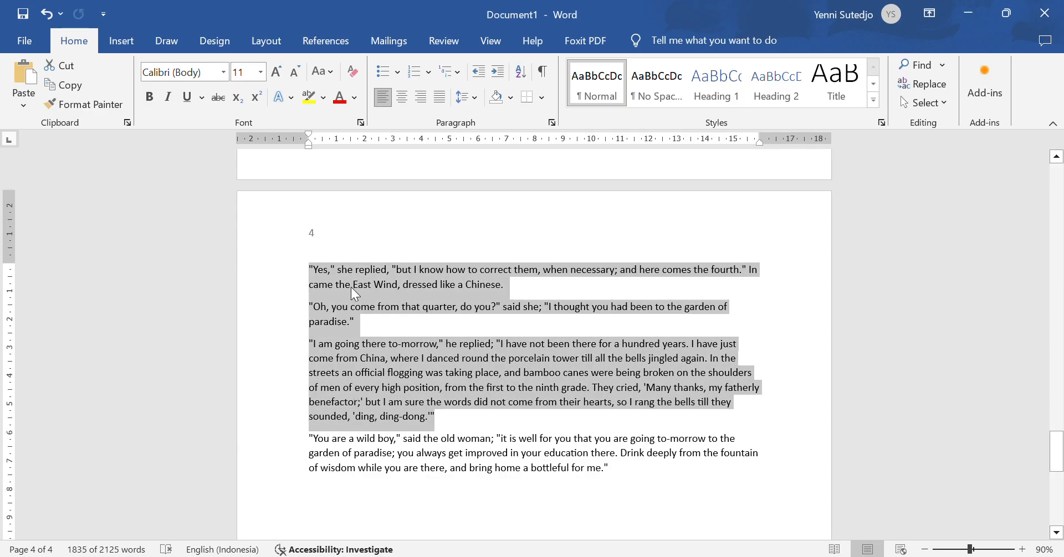
# Step: Format the selected passages as two equal-width columns spaced 1.5 cm apart
pyautogui.click(264, 47)
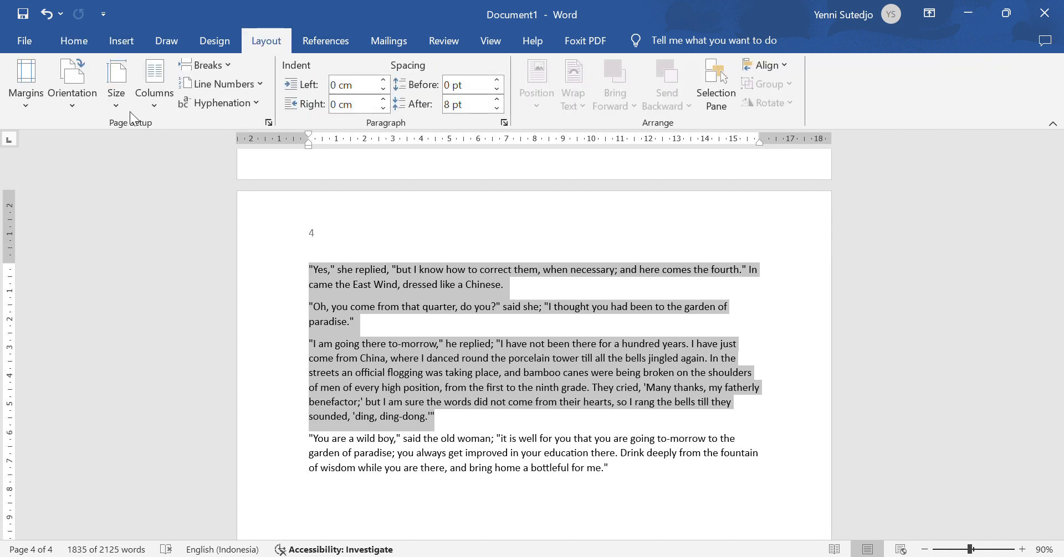
pyautogui.click(158, 106)
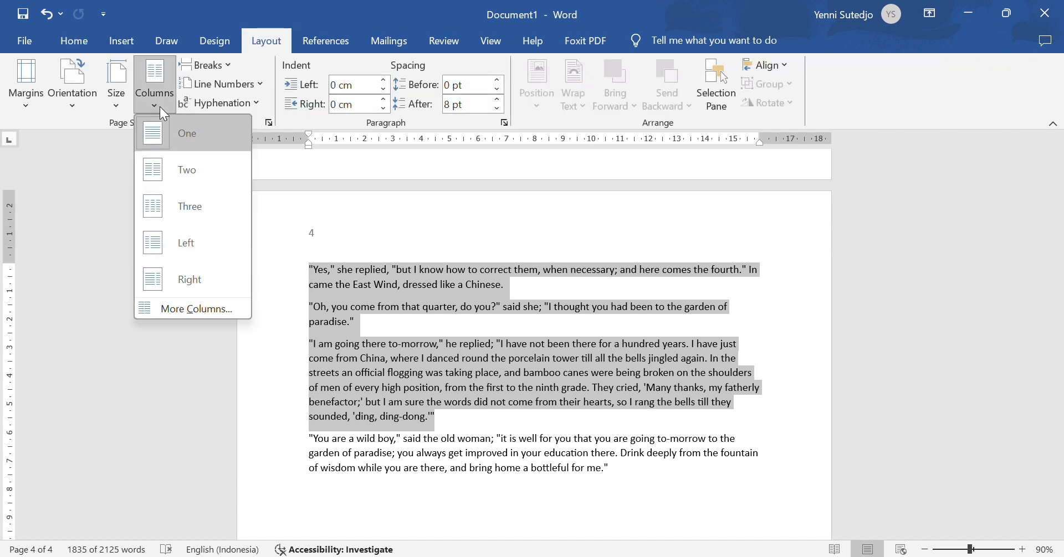
pyautogui.click(214, 311)
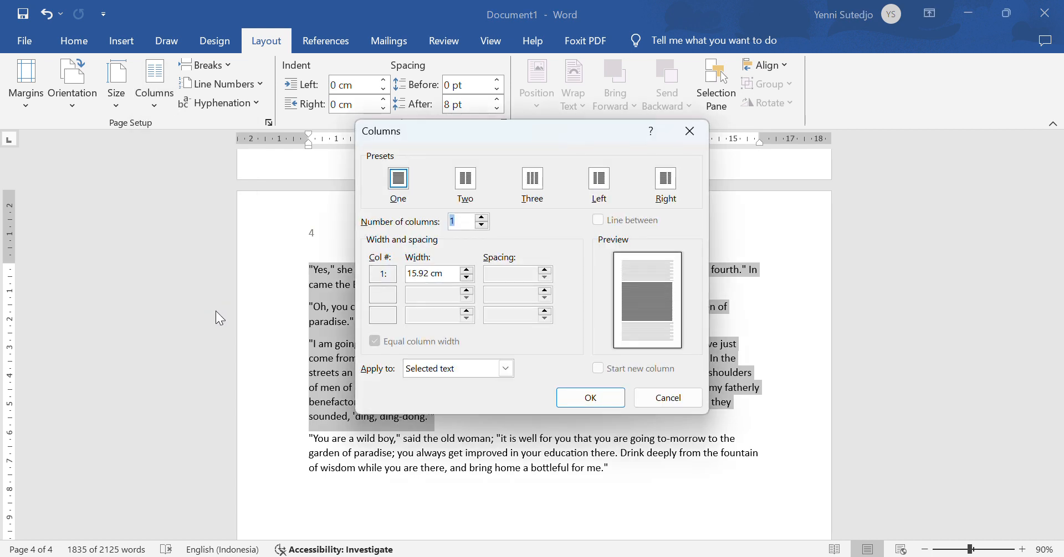
pyautogui.click(465, 180)
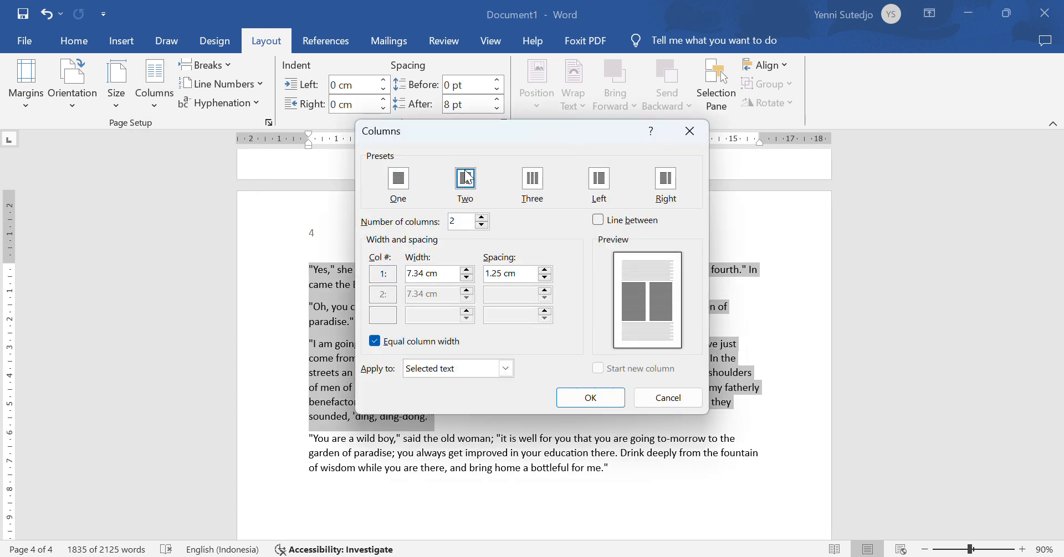
pyautogui.moveTo(525, 274); pyautogui.dragTo(422, 284)
pyautogui.write('1')
pyautogui.press('Tab')
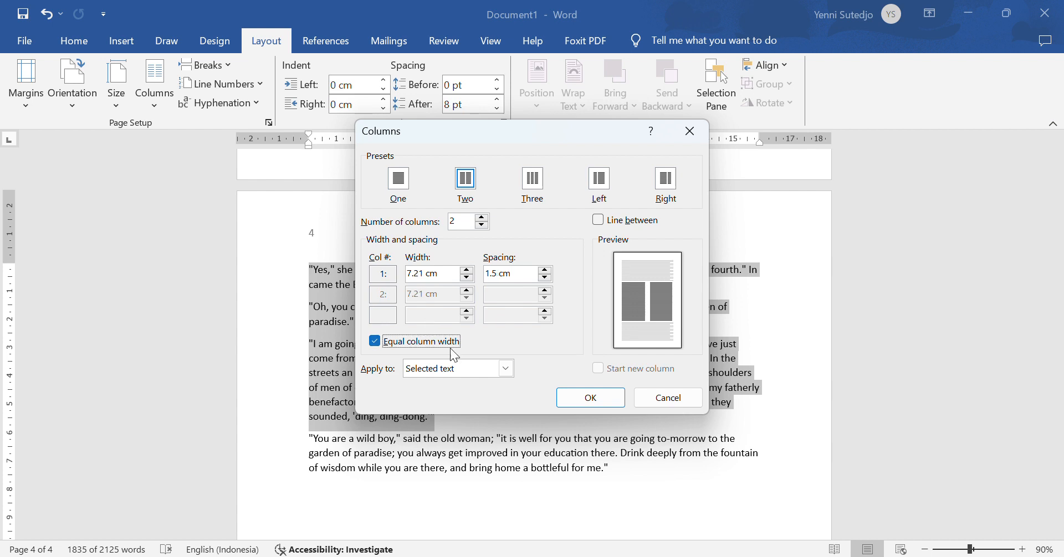
pyautogui.click(598, 398)
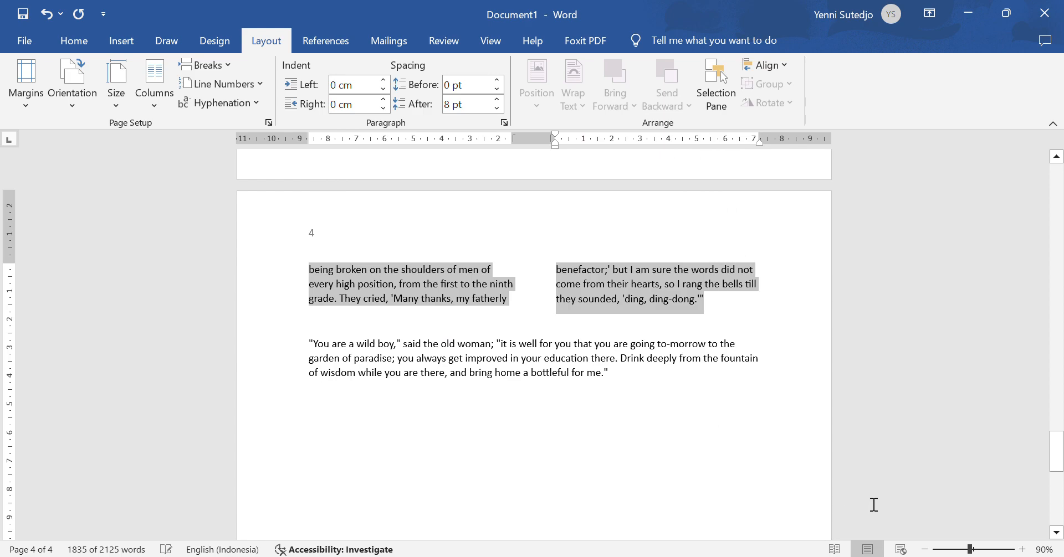
pyautogui.scroll(10, 540, 407)
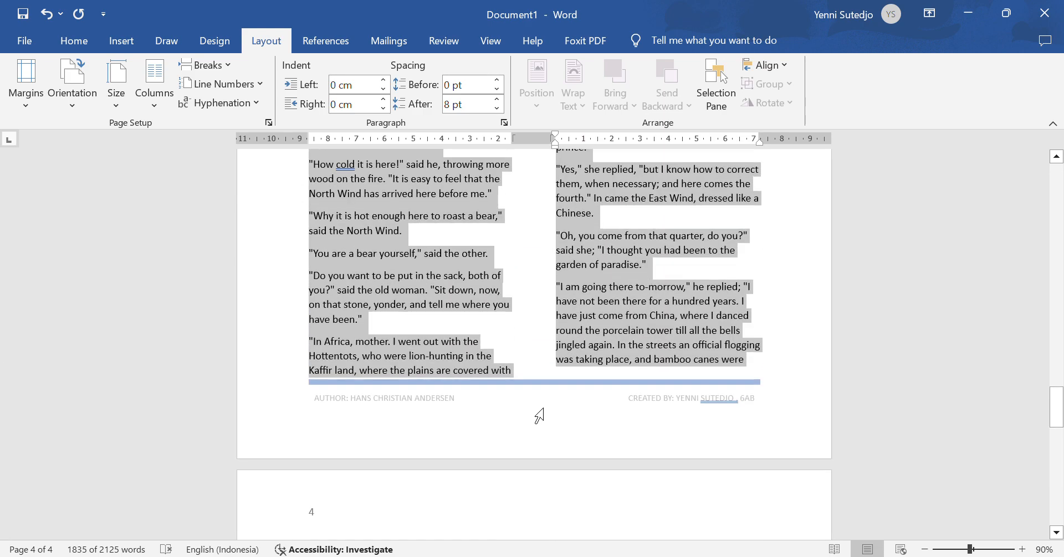
pyautogui.scroll(15, 538, 408)
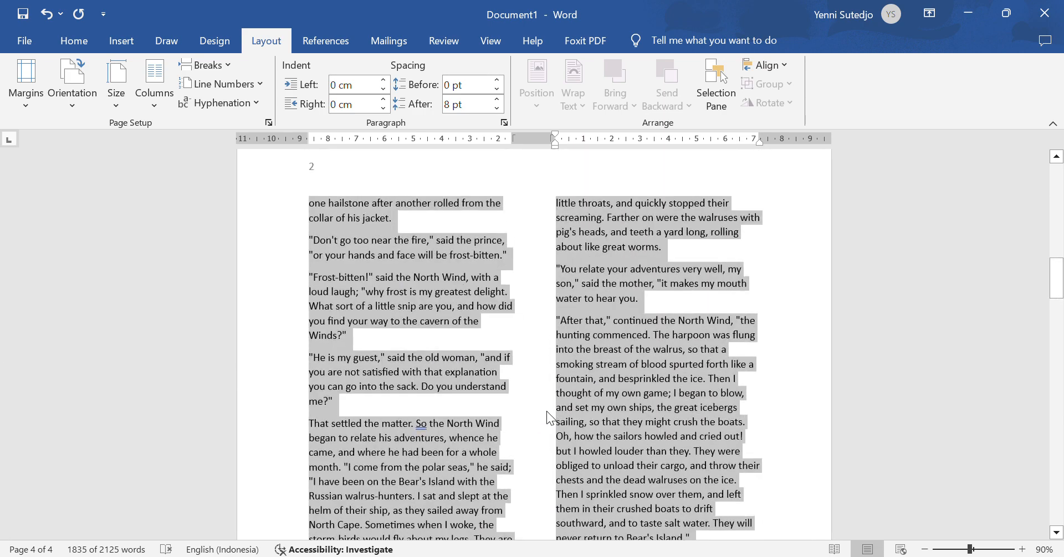
pyautogui.scroll(10, 541, 422)
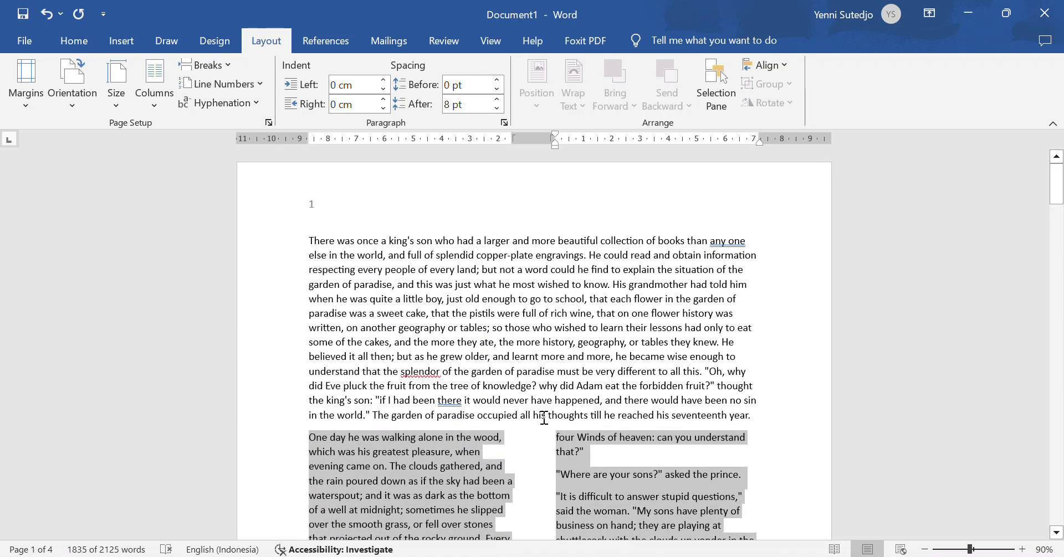
pyautogui.click(565, 389)
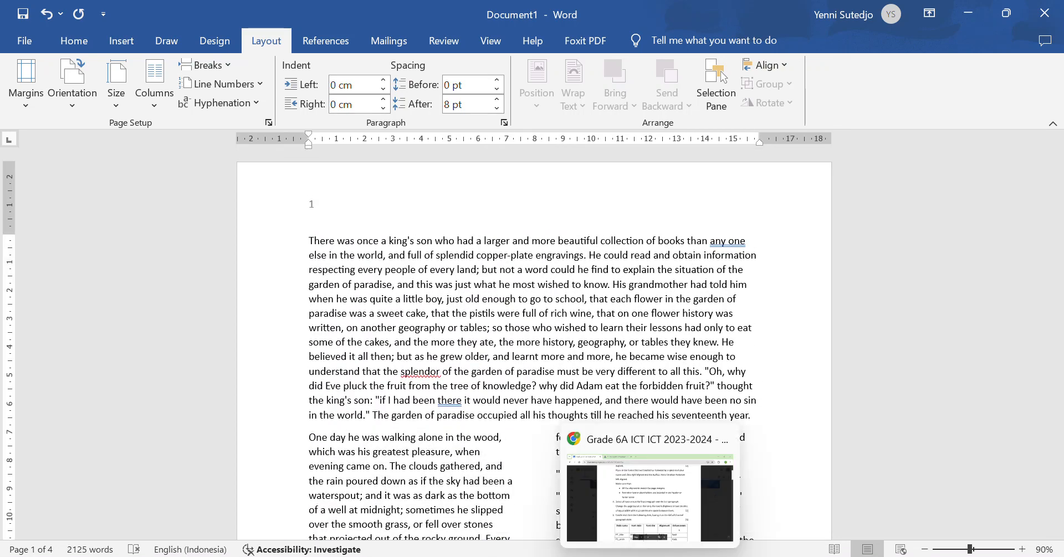
# Step: Review the P1 style table, then place the caret after the story's last paragraph on page 4
pyautogui.click(650, 556)
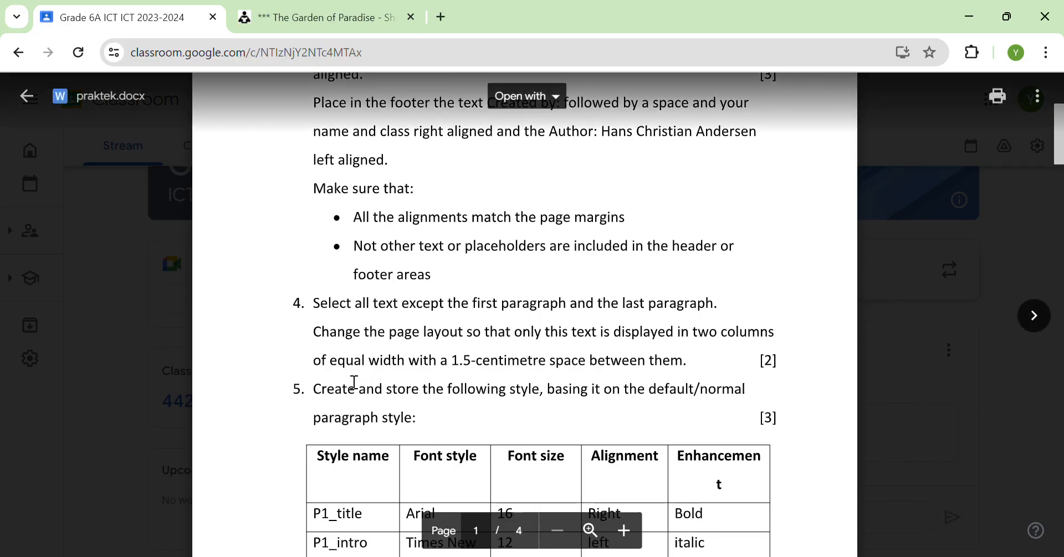
pyautogui.scroll(-3, 355, 383)
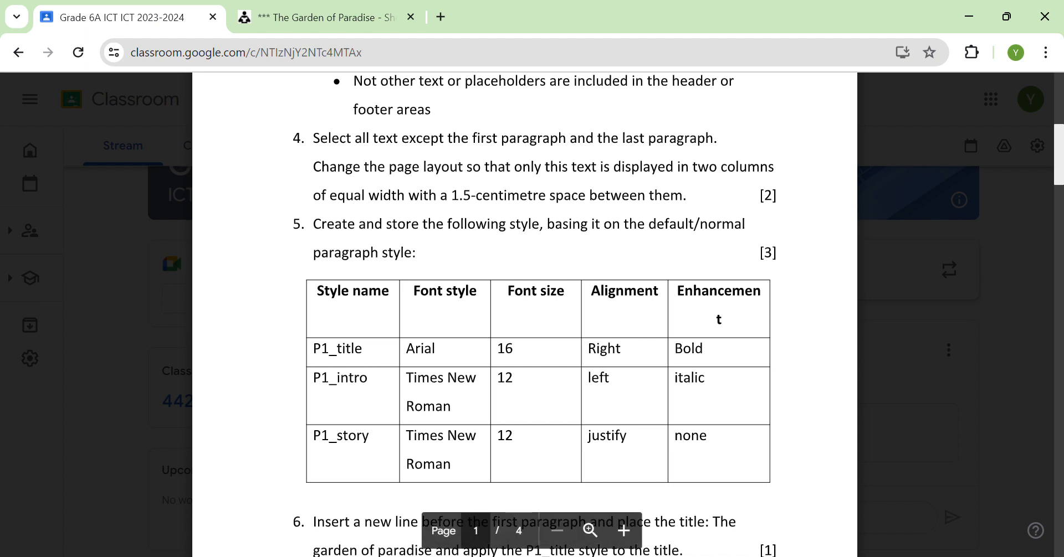
pyautogui.hotkey('alt', 'Tab')
pyautogui.scroll(-5, 598, 425)
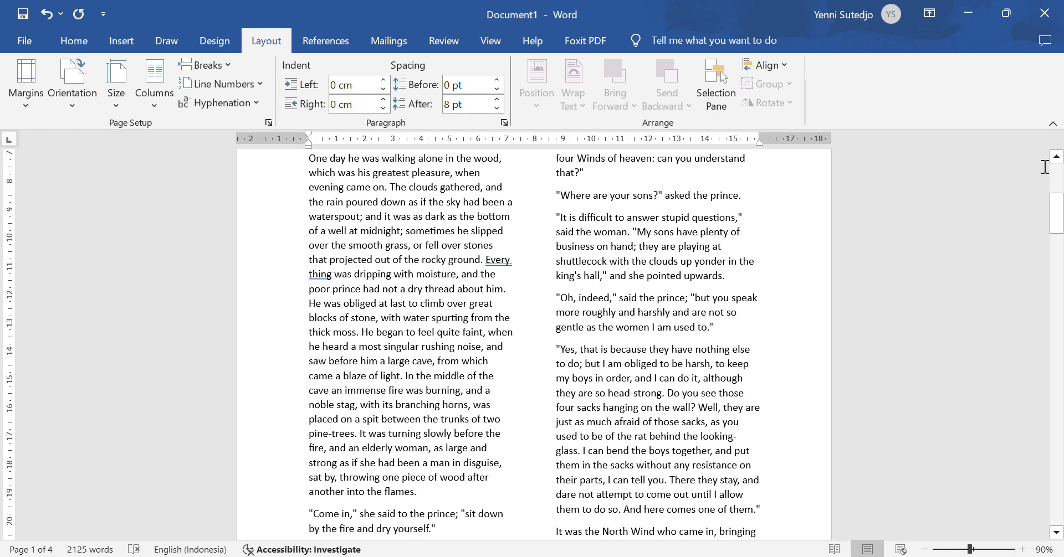
pyautogui.moveTo(1056, 213); pyautogui.dragTo(1056, 482)
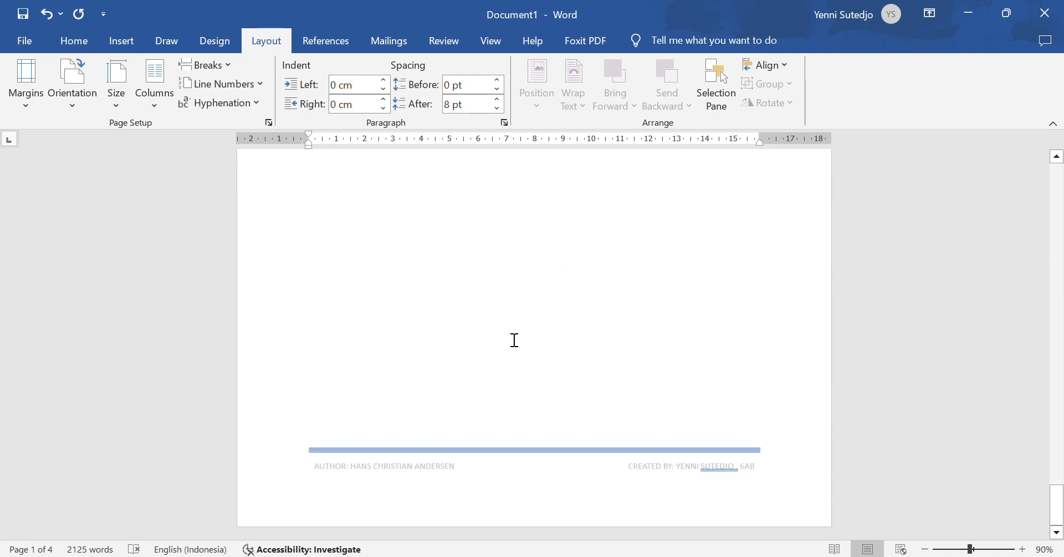
pyautogui.scroll(5, 526, 337)
pyautogui.scroll(3, 531, 338)
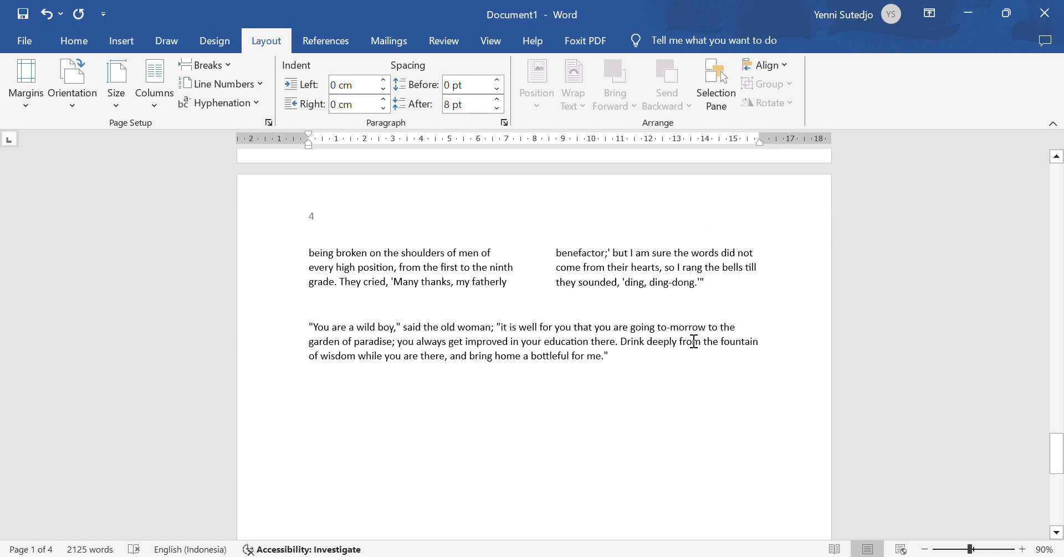
pyautogui.click(656, 362)
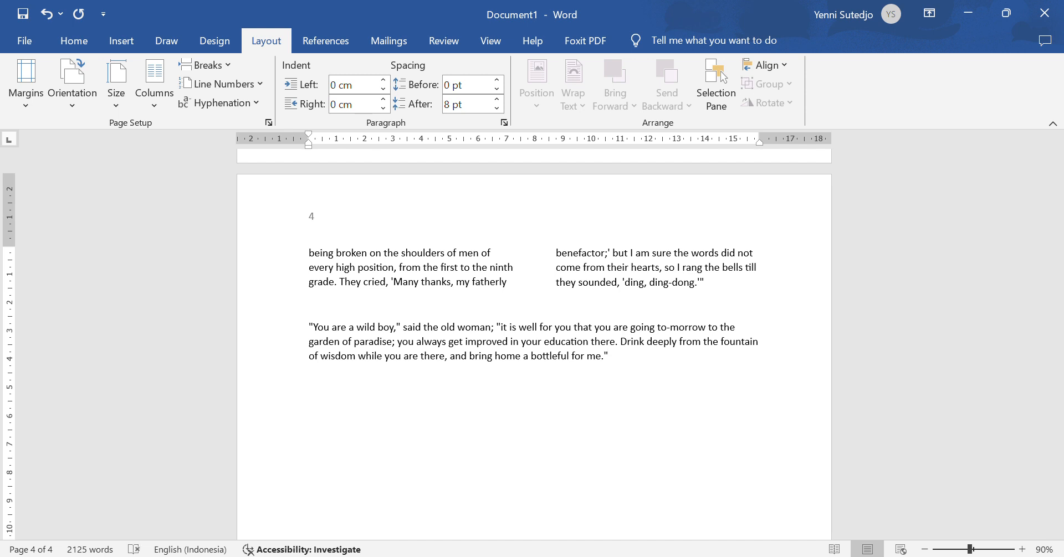
pyautogui.click(71, 46)
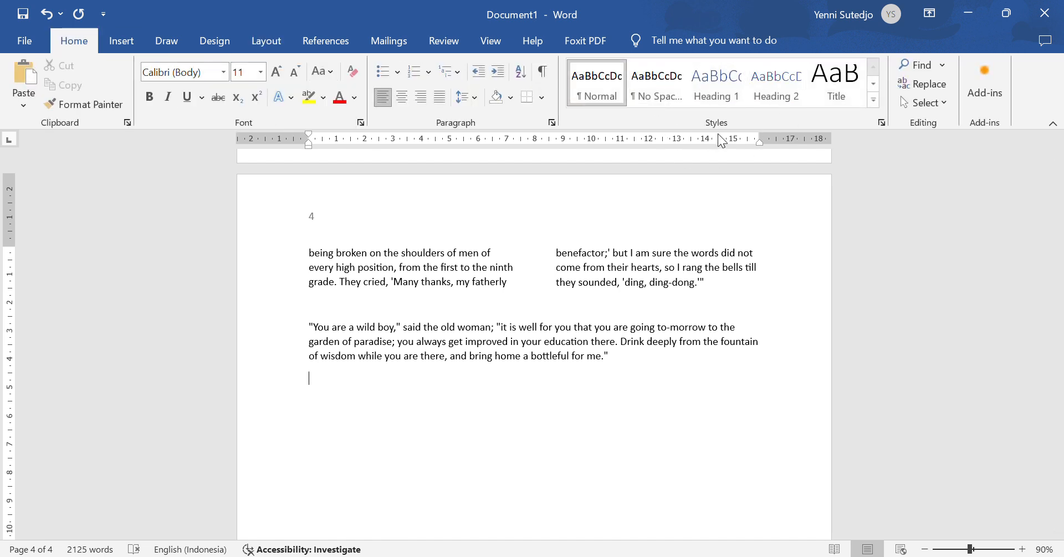
# Step: From the Styles pane, start a new style named P1_title based on Normal
pyautogui.click(882, 124)
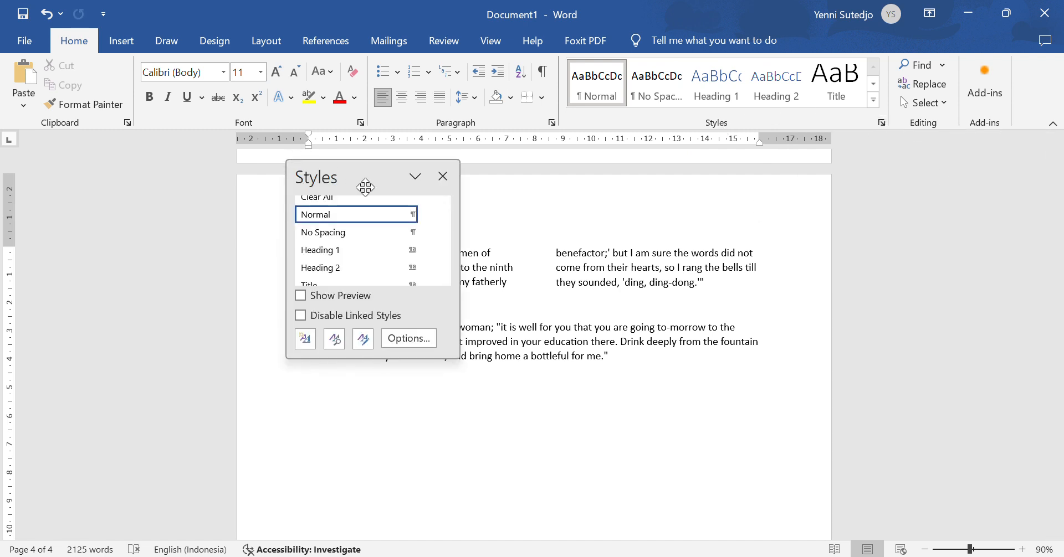
pyautogui.moveTo(357, 171); pyautogui.dragTo(933, 160)
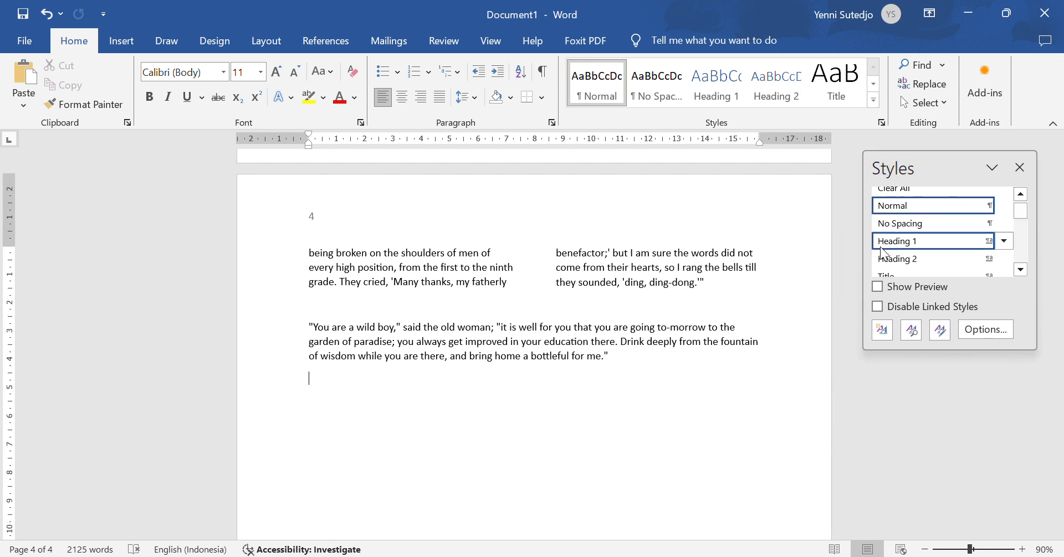
pyautogui.click(882, 331)
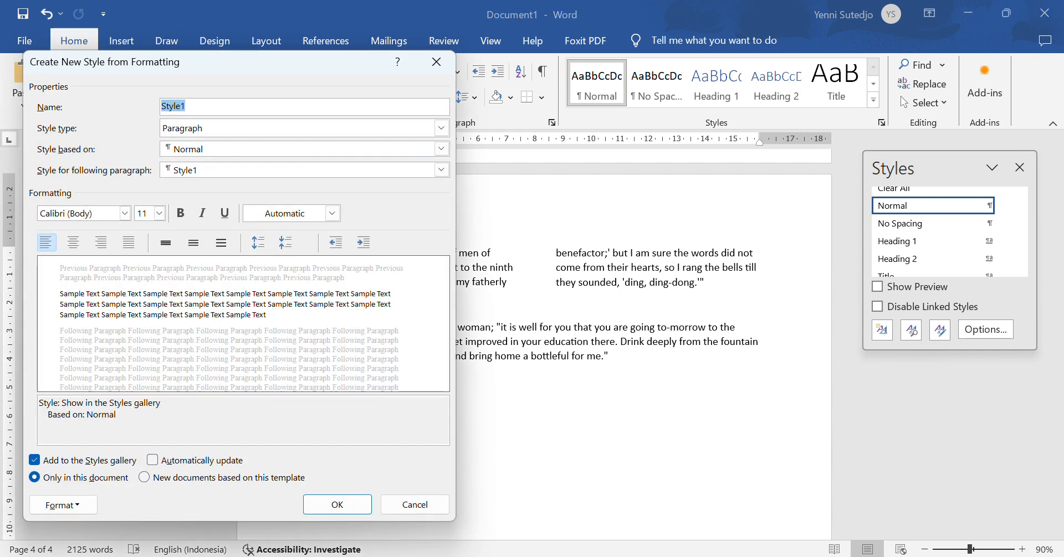
pyautogui.hotkey('alt', 'Tab')
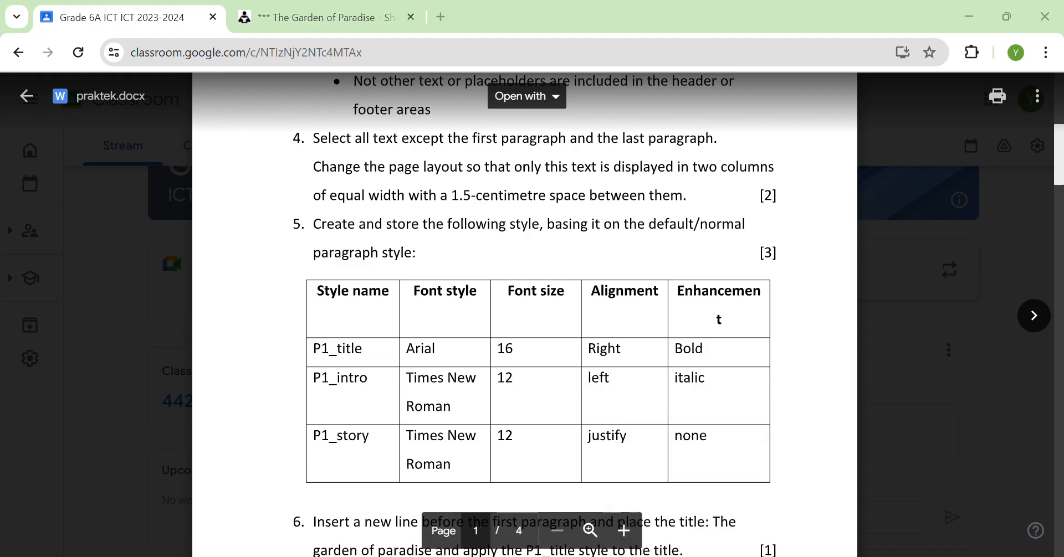
pyautogui.hotkey('alt', 'Tab')
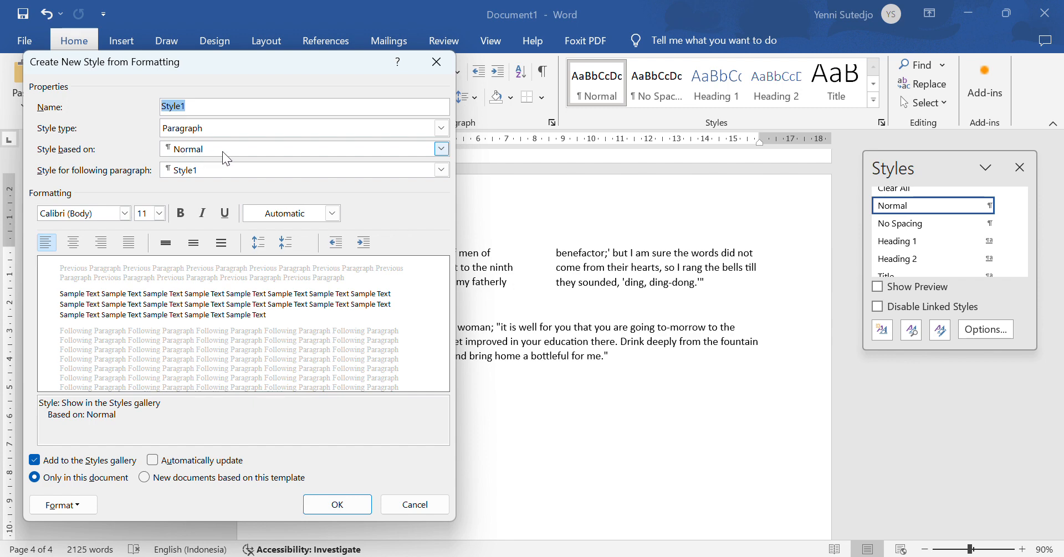
pyautogui.click(650, 556)
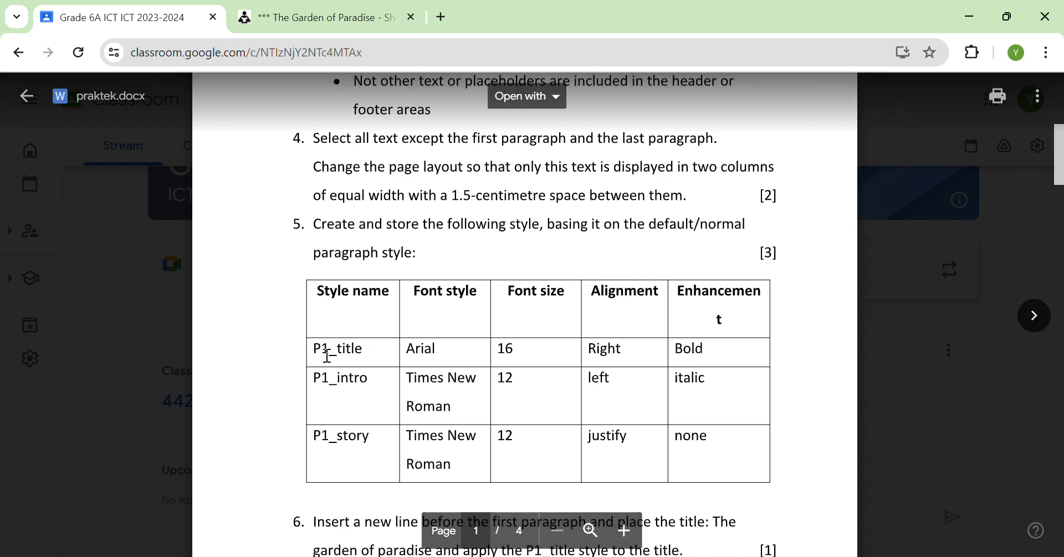
pyautogui.click(725, 556)
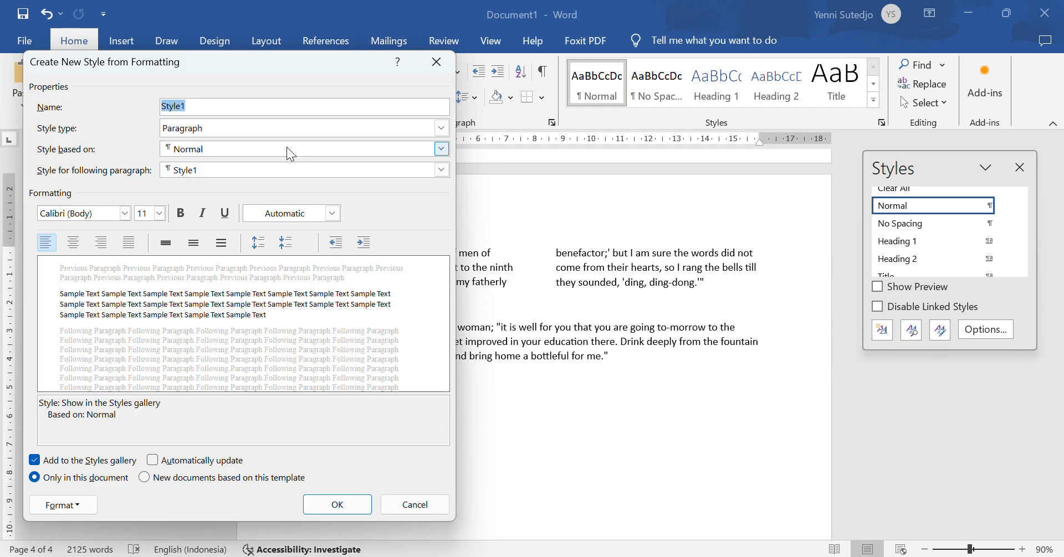
pyautogui.write('P1_tit')
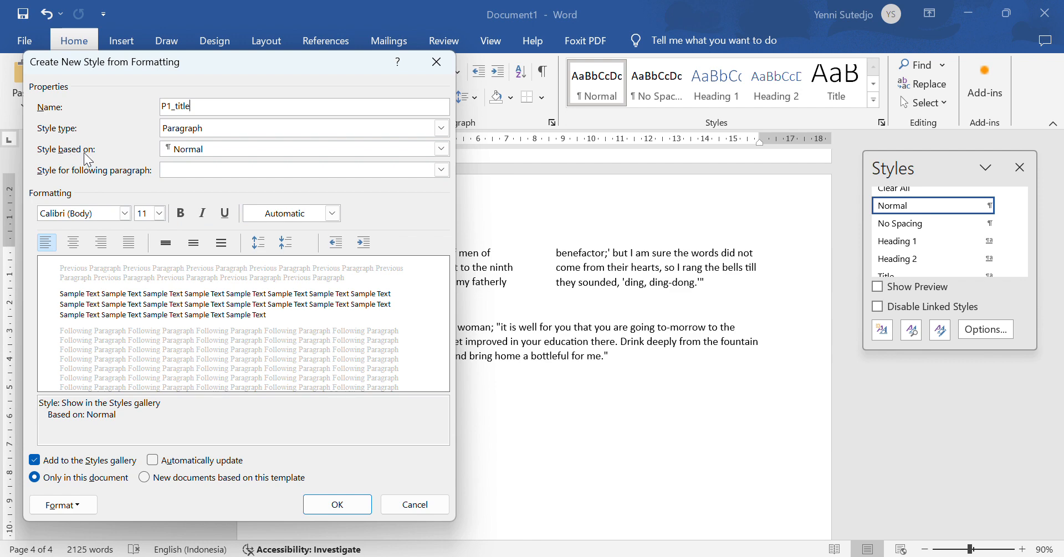
pyautogui.hotkey('alt', 'Tab')
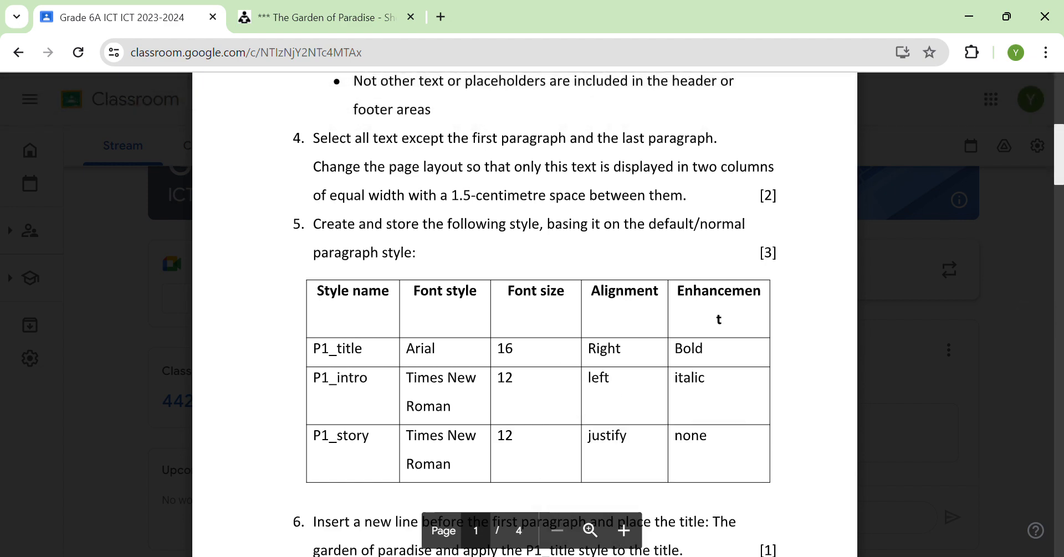
pyautogui.hotkey('alt', 'Tab')
# Step: Give P1_title Arial 16 pt, bold and right alignment, and save the style
pyautogui.click(108, 214)
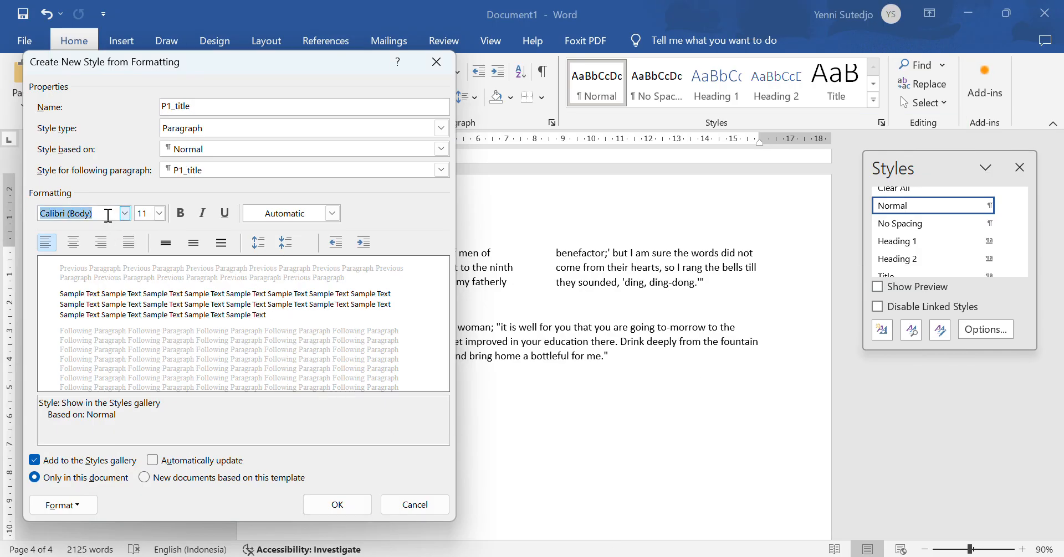
pyautogui.write('Arial')
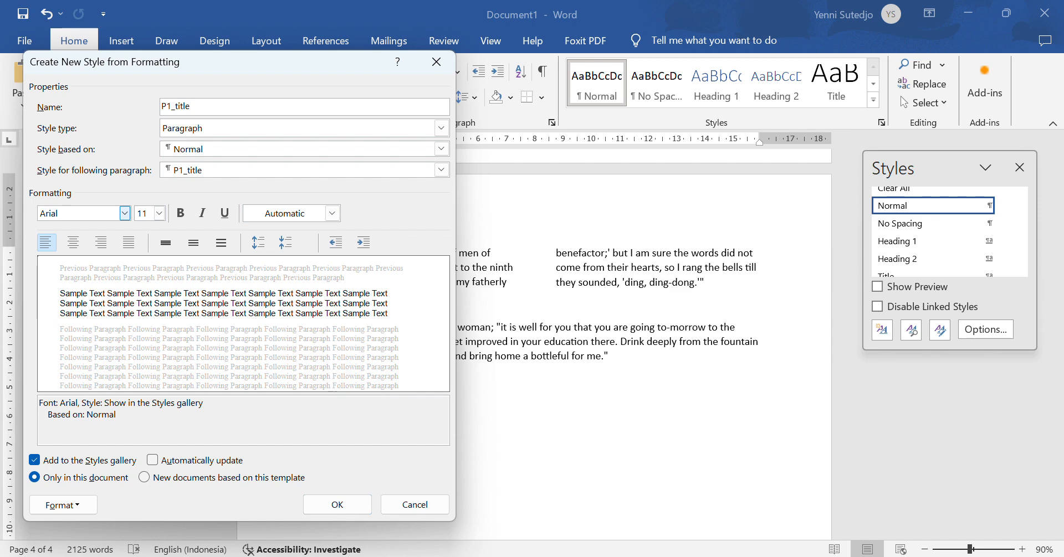
pyautogui.click(143, 213)
pyautogui.write('16')
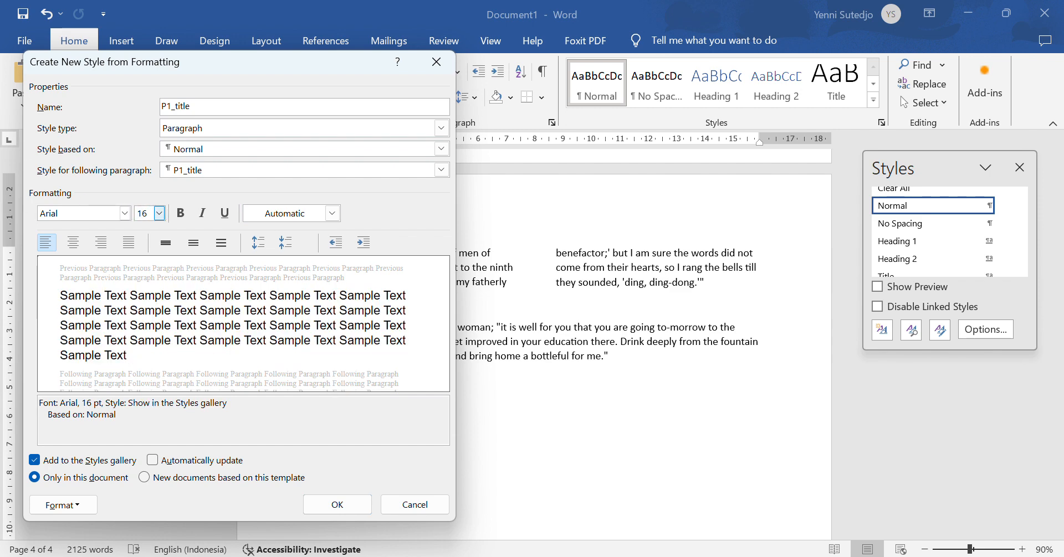
pyautogui.hotkey('alt', 'Tab')
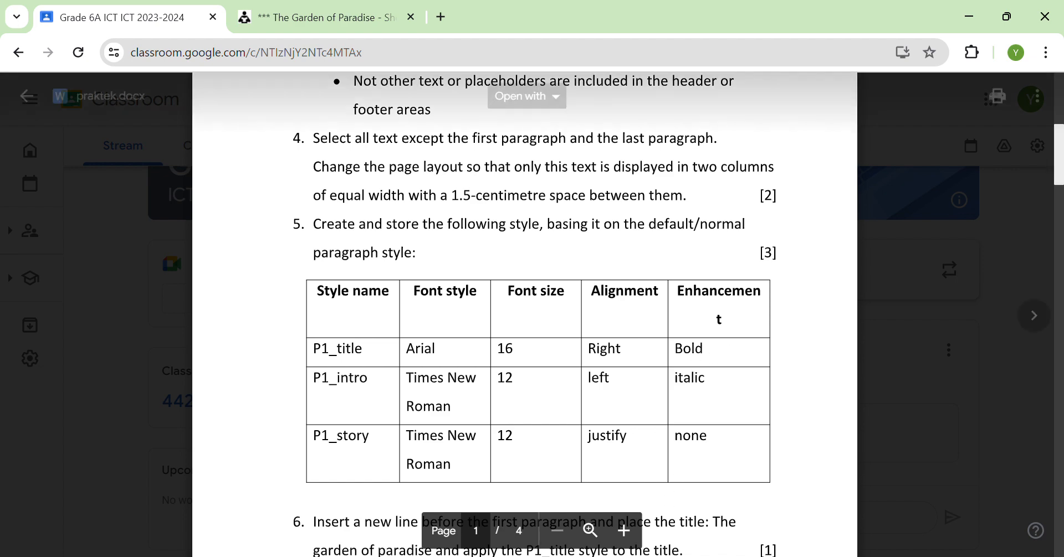
pyautogui.hotkey('alt', 'Tab')
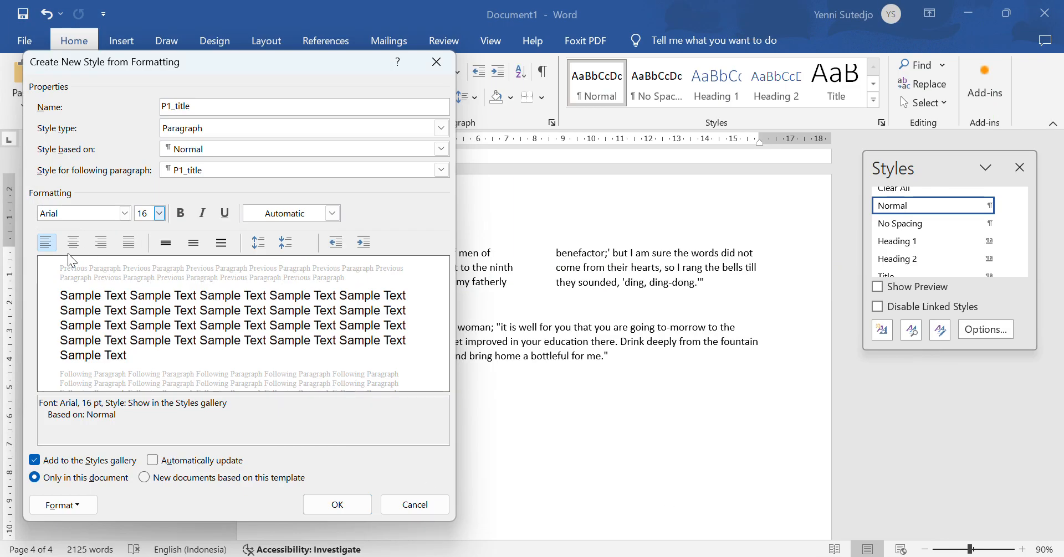
pyautogui.click(101, 242)
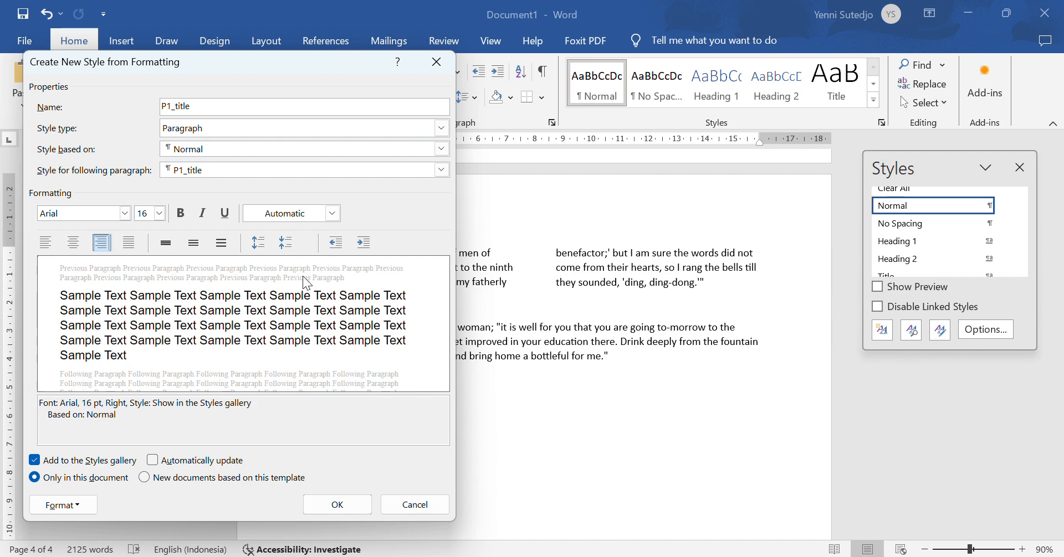
pyautogui.click(180, 216)
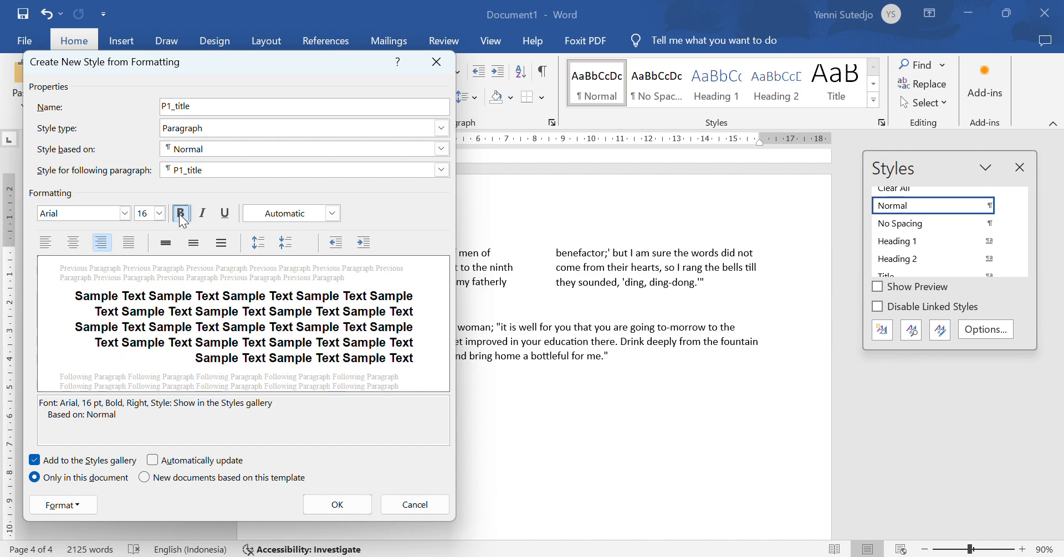
pyautogui.hotkey('alt', 'Tab')
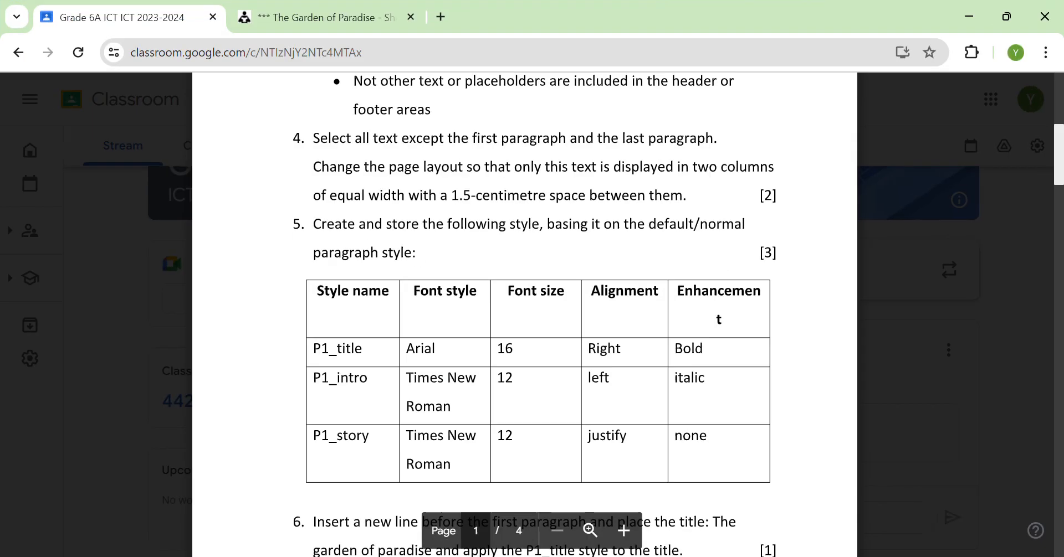
pyautogui.hotkey('alt', 'Tab')
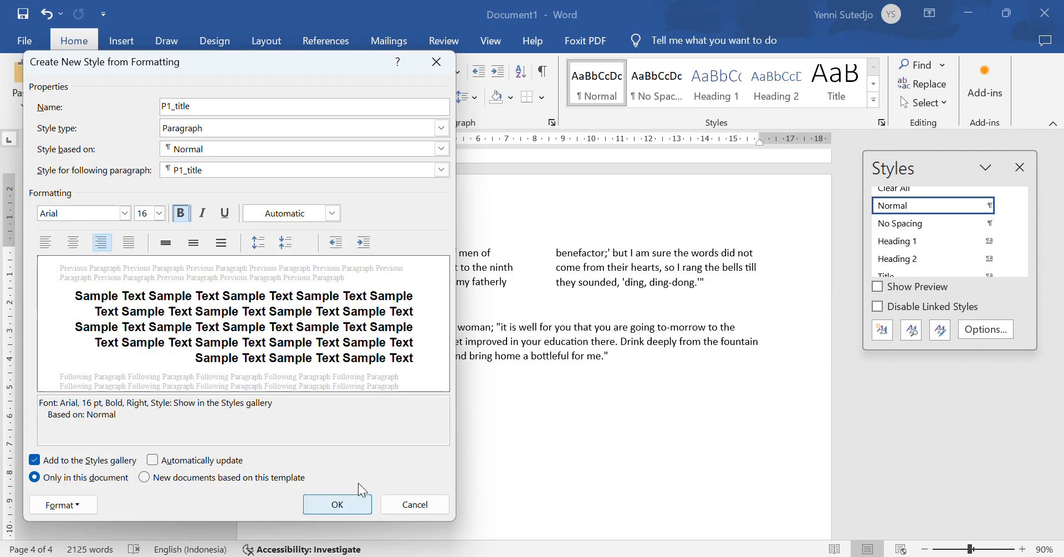
pyautogui.click(348, 505)
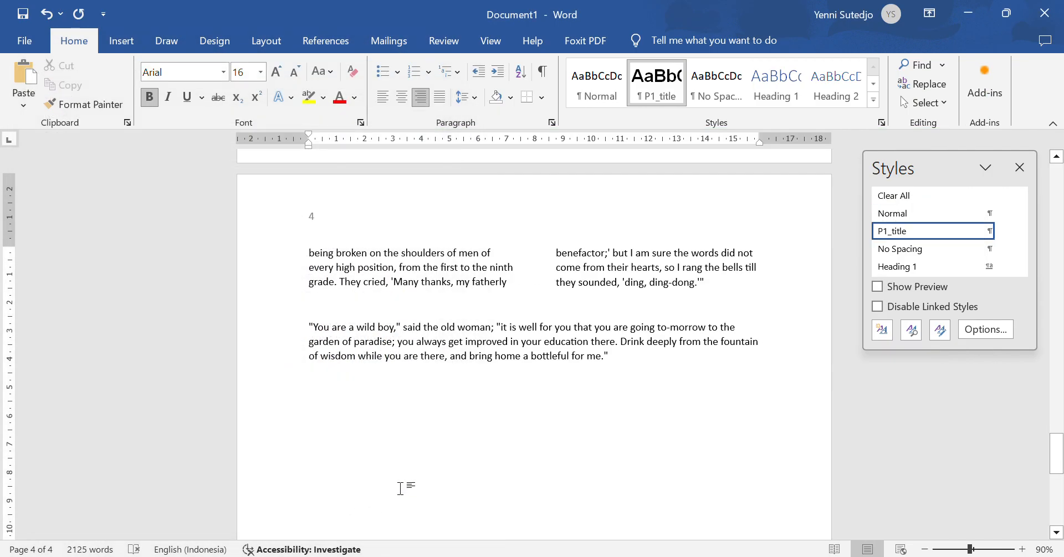
# Step: Start another new style based on Normal, replacing the default name Style1 with P1_intro
pyautogui.click(885, 334)
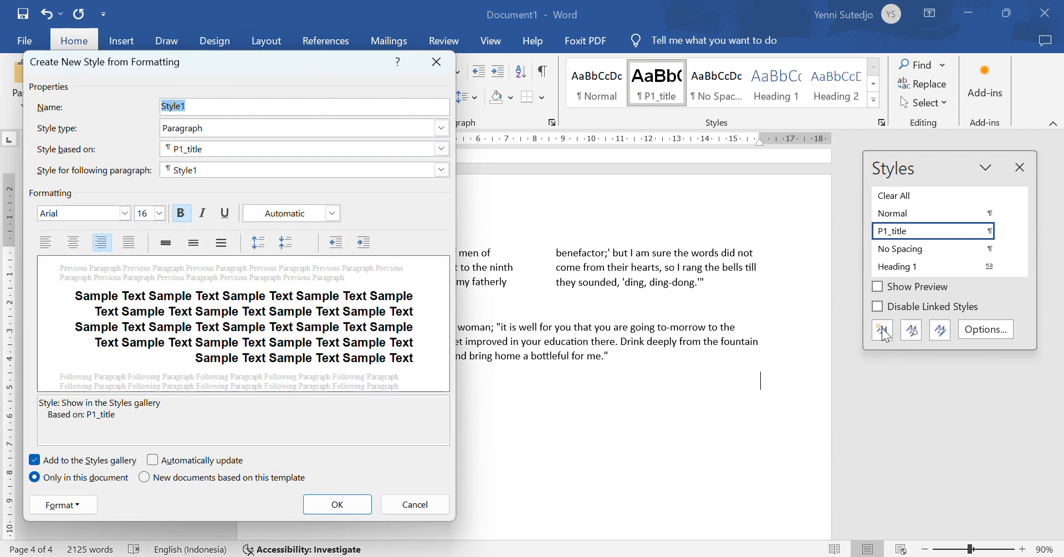
pyautogui.click(221, 149)
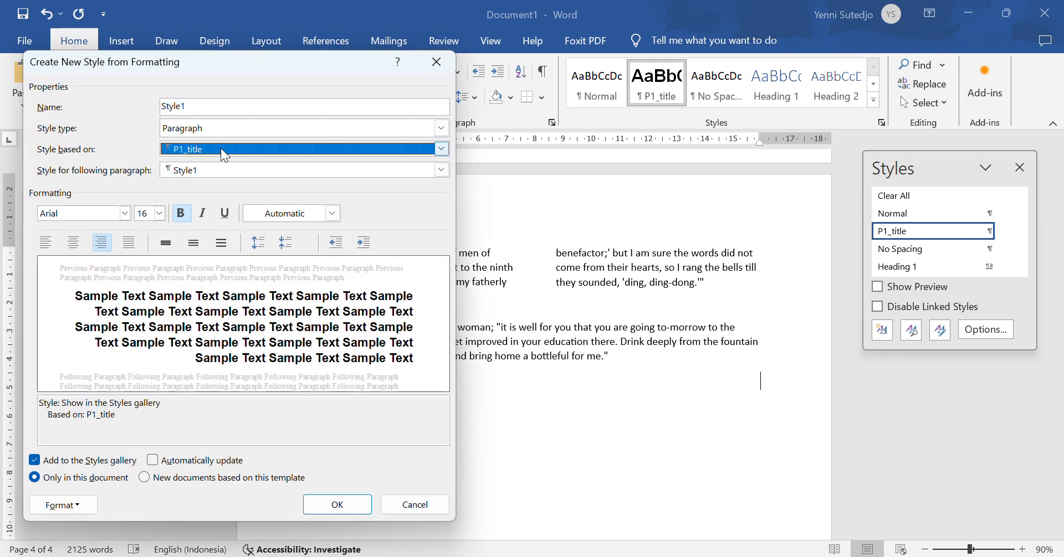
pyautogui.click(216, 175)
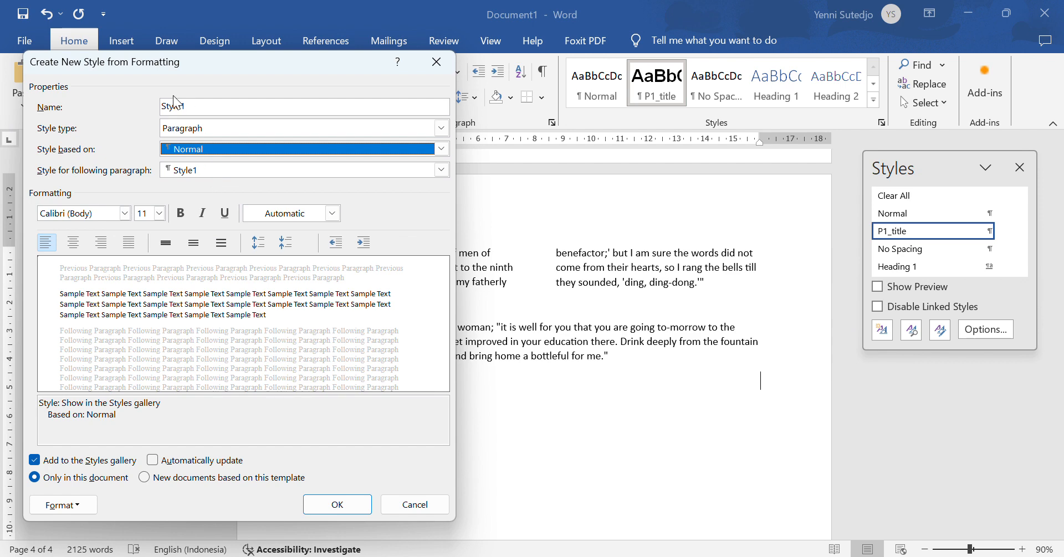
pyautogui.click(208, 109)
pyautogui.moveTo(208, 109); pyautogui.dragTo(101, 119)
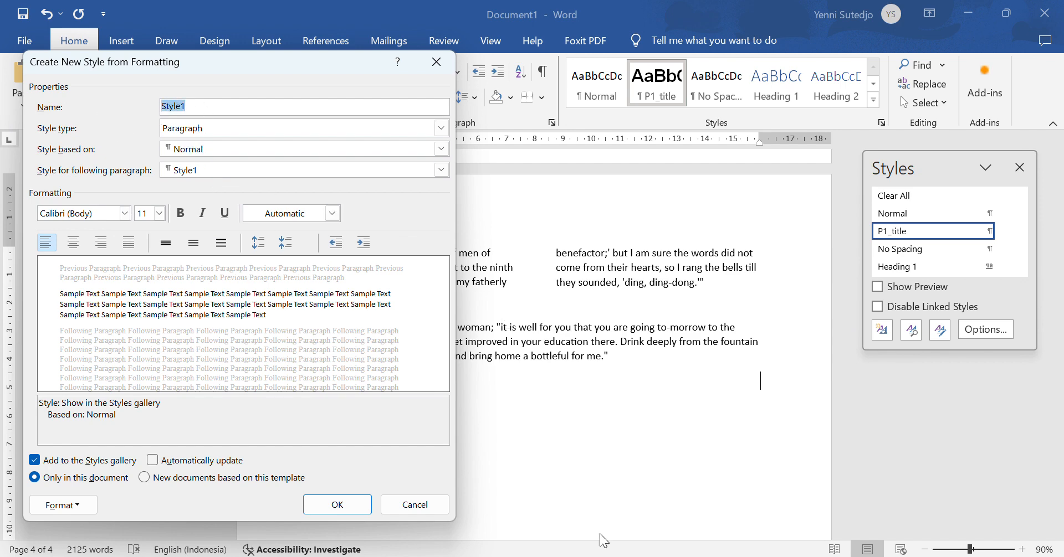
pyautogui.click(660, 556)
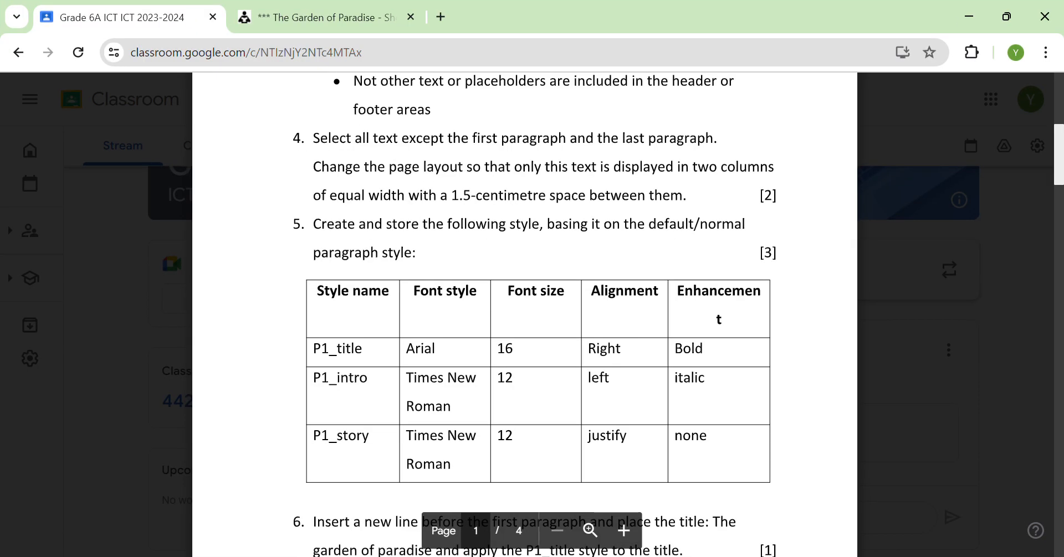
pyautogui.hotkey('alt', 'Tab')
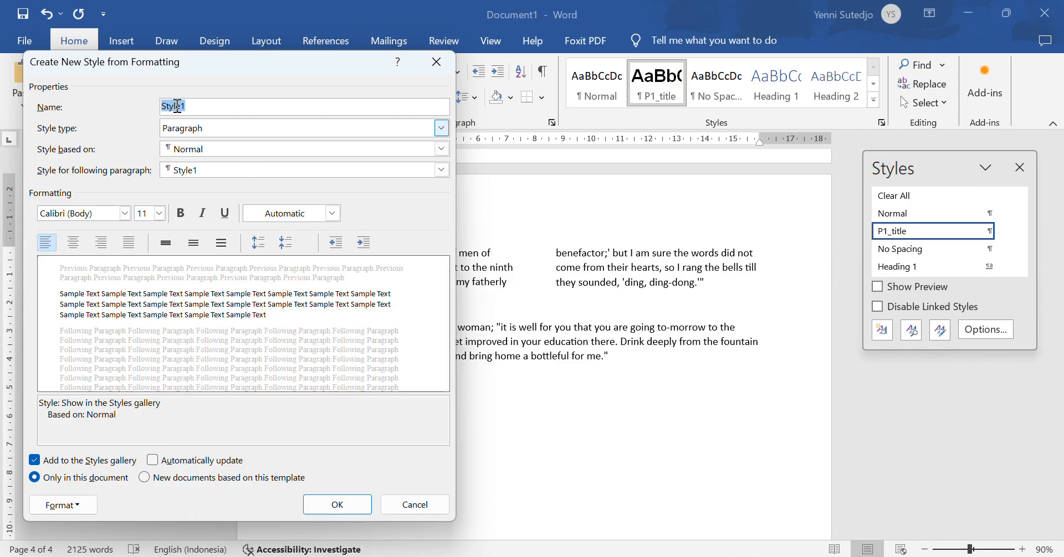
pyautogui.write('P1_intro')
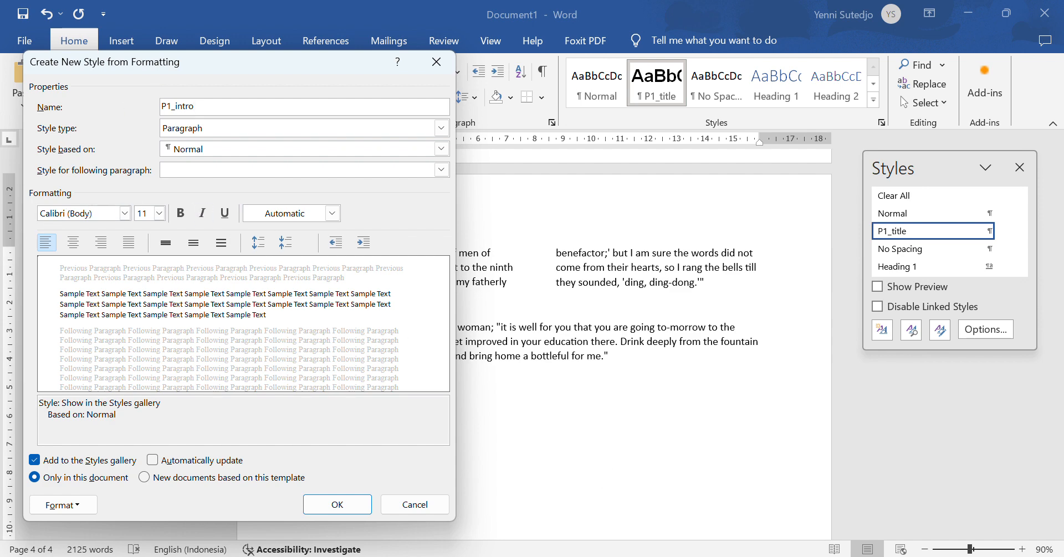
# Step: Set P1_intro to Times New Roman 12 pt, left-aligned and italic, and save it
pyautogui.click(650, 556)
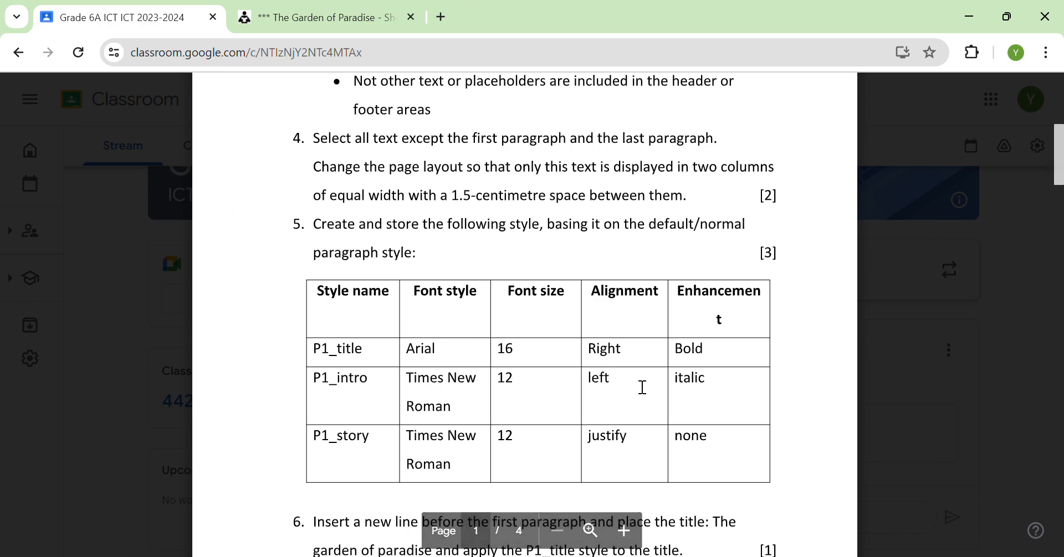
pyautogui.hotkey('alt', 'Tab')
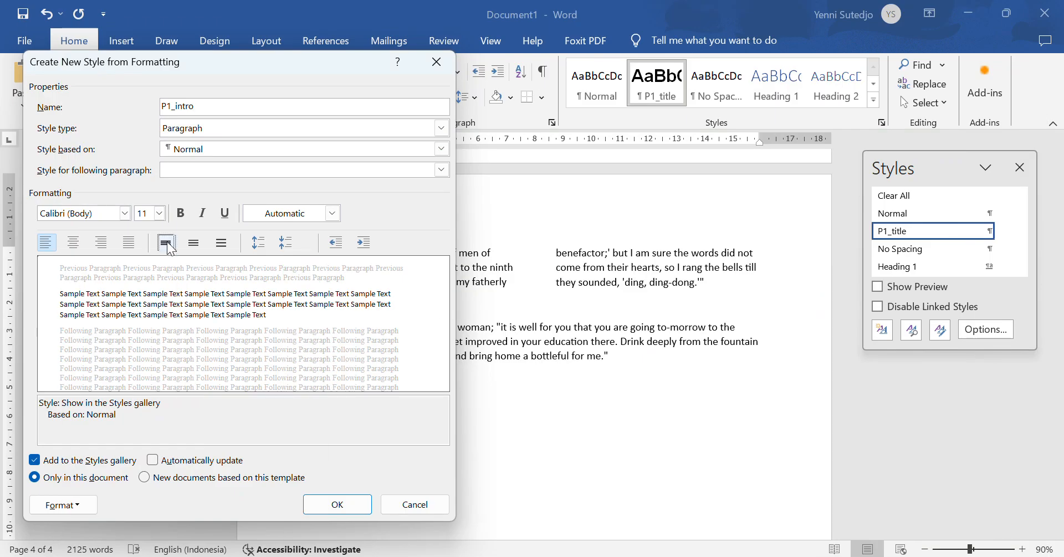
pyautogui.click(103, 213)
pyautogui.write('Times New Roman')
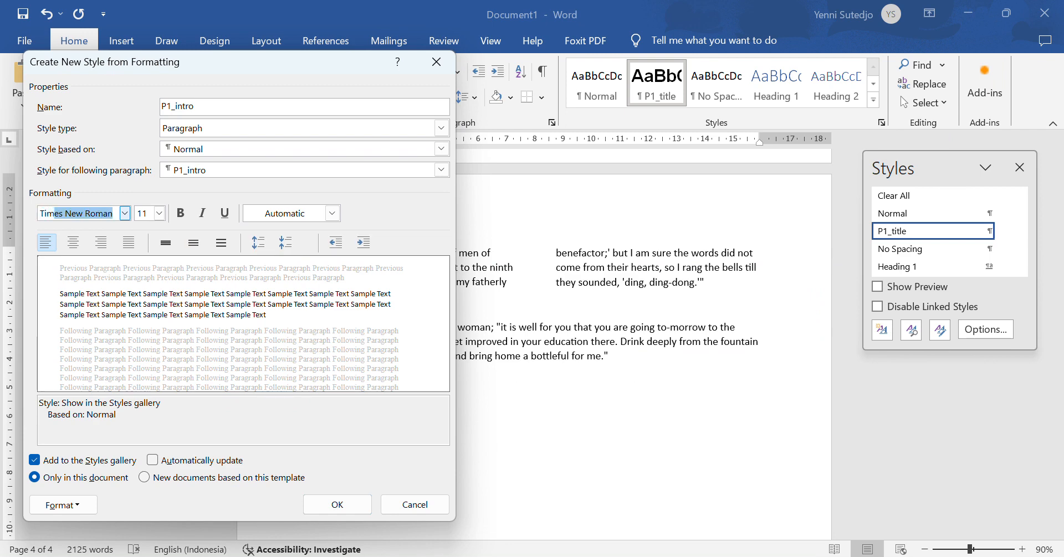
pyautogui.press('Tab')
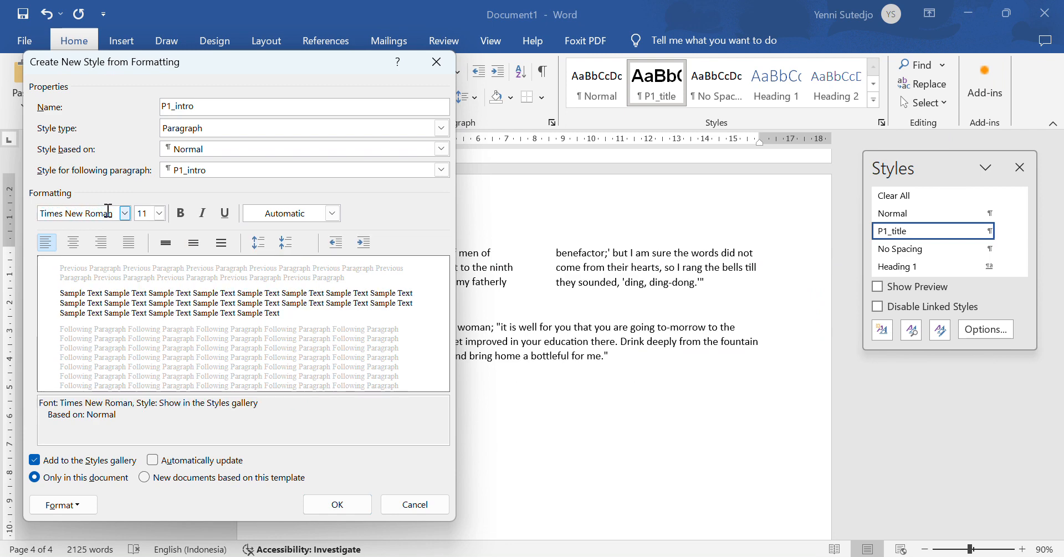
pyautogui.hotkey('alt', 'Tab')
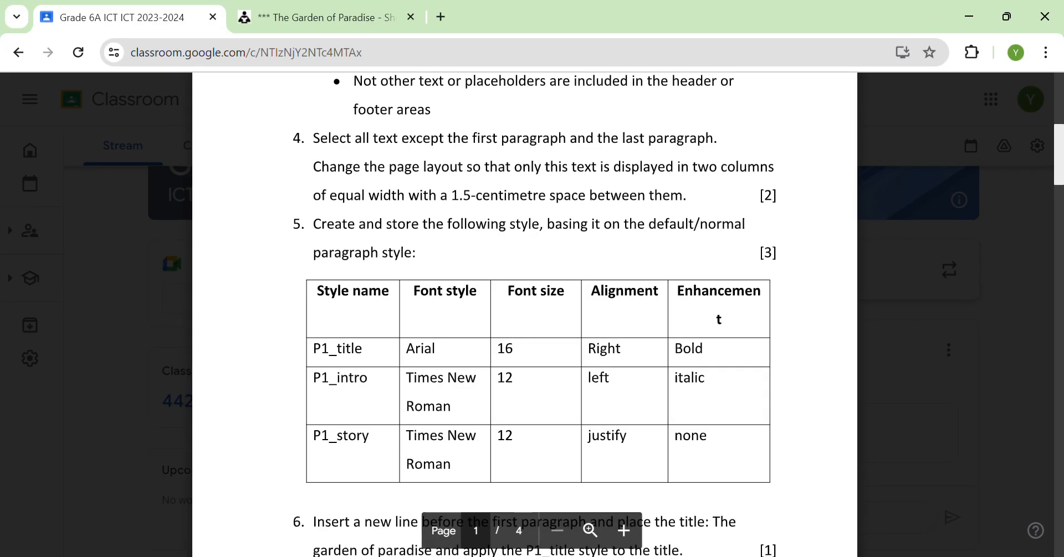
pyautogui.hotkey('alt', 'Tab')
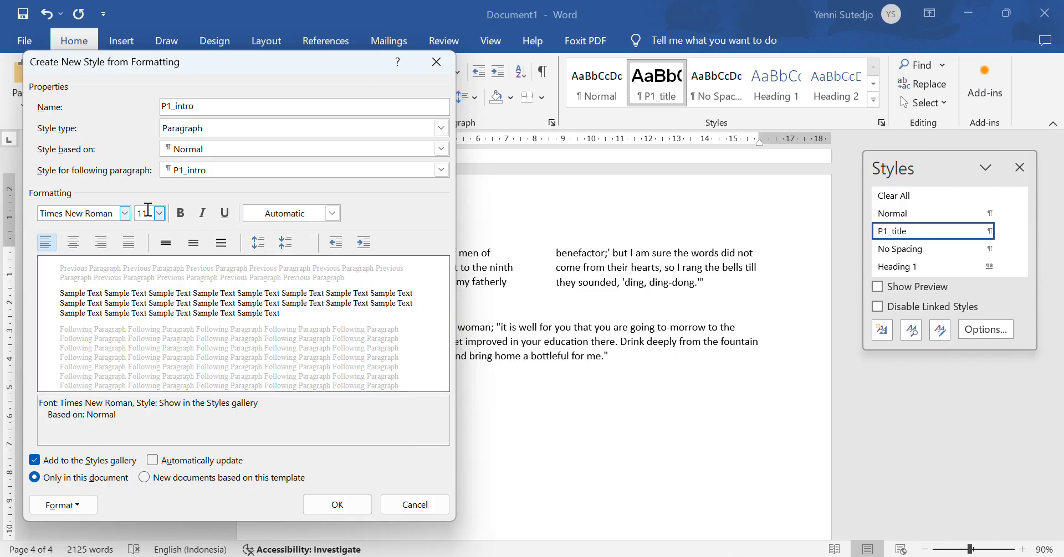
pyautogui.doubleClick(148, 211)
pyautogui.write('12')
pyautogui.click(47, 249)
pyautogui.click(47, 248)
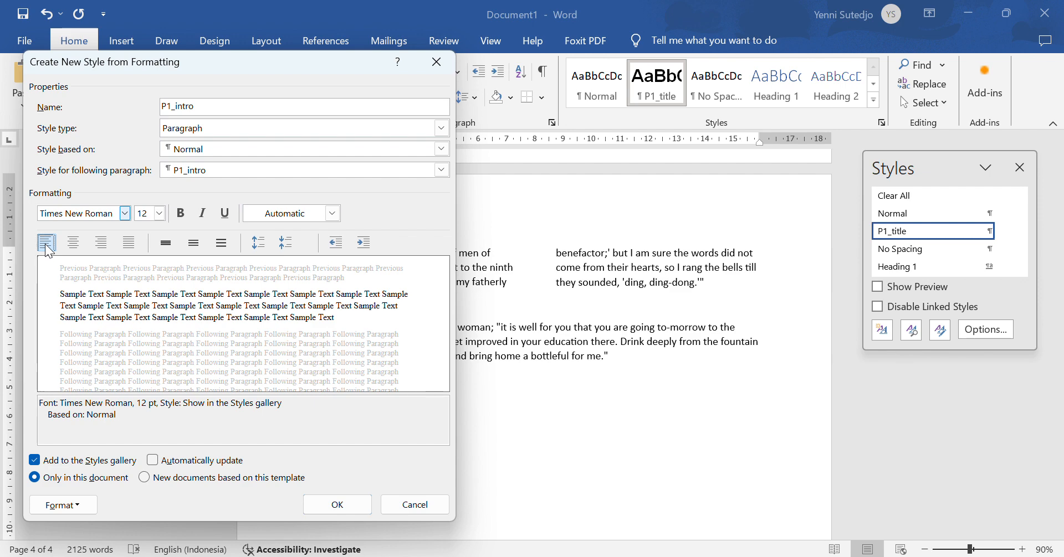
pyautogui.click(721, 488)
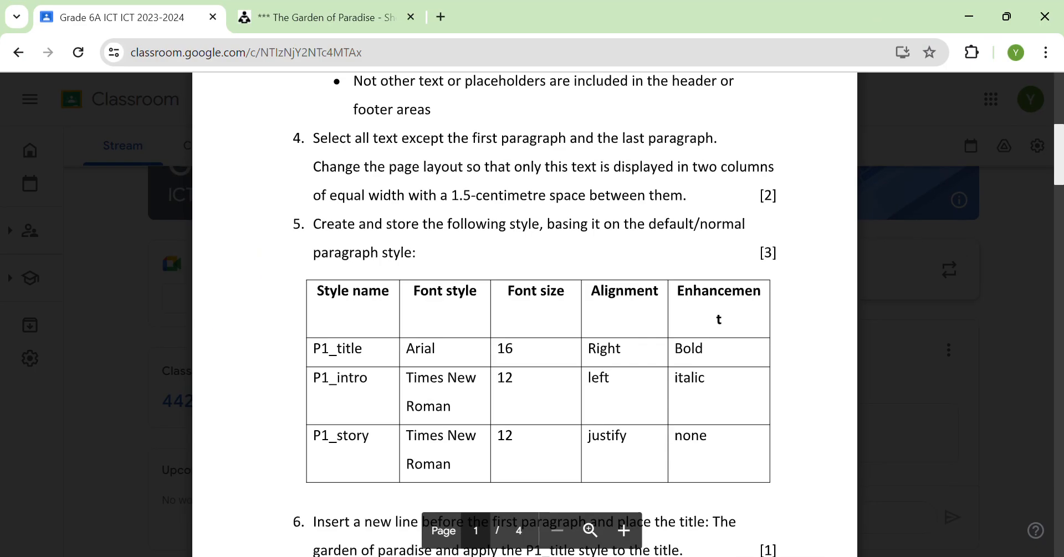
pyautogui.hotkey('alt', 'Tab')
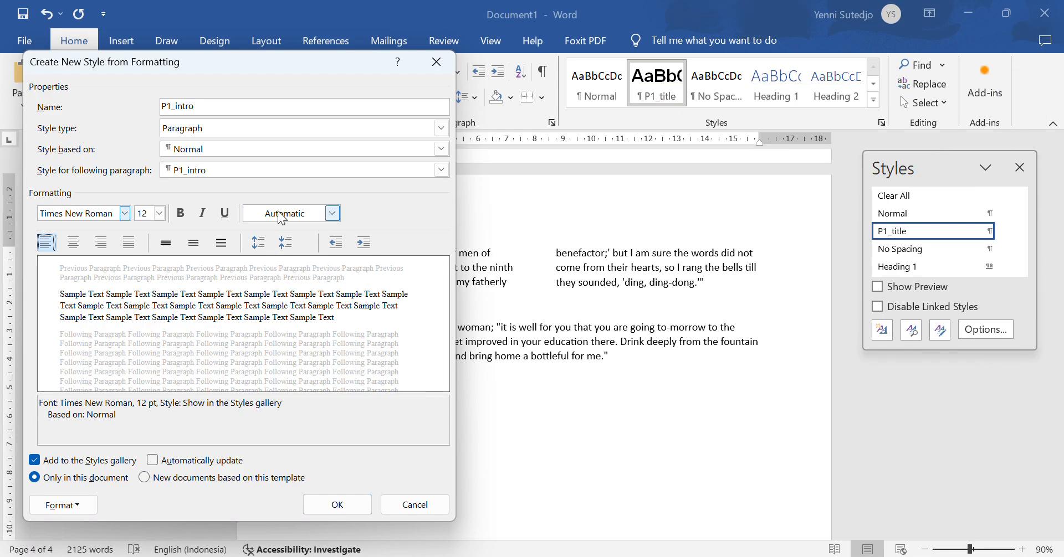
pyautogui.click(203, 215)
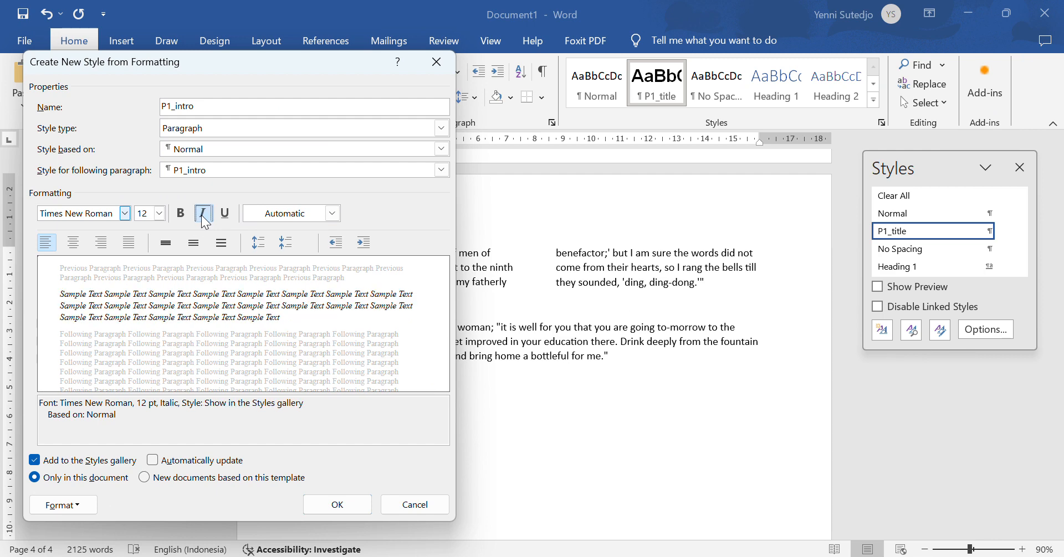
pyautogui.click(338, 505)
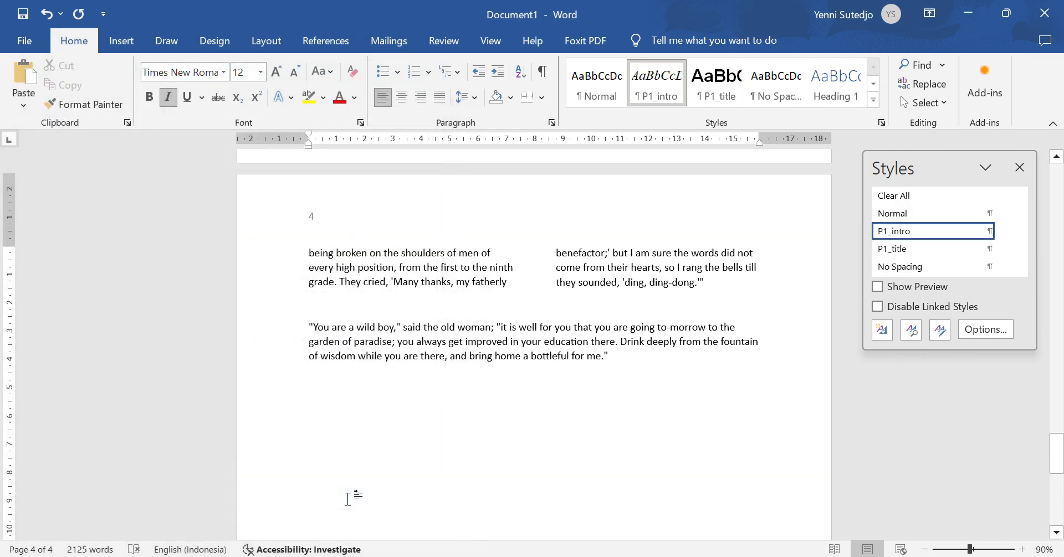
# Step: Start a third new style based on Normal and name it P1_story
pyautogui.click(881, 336)
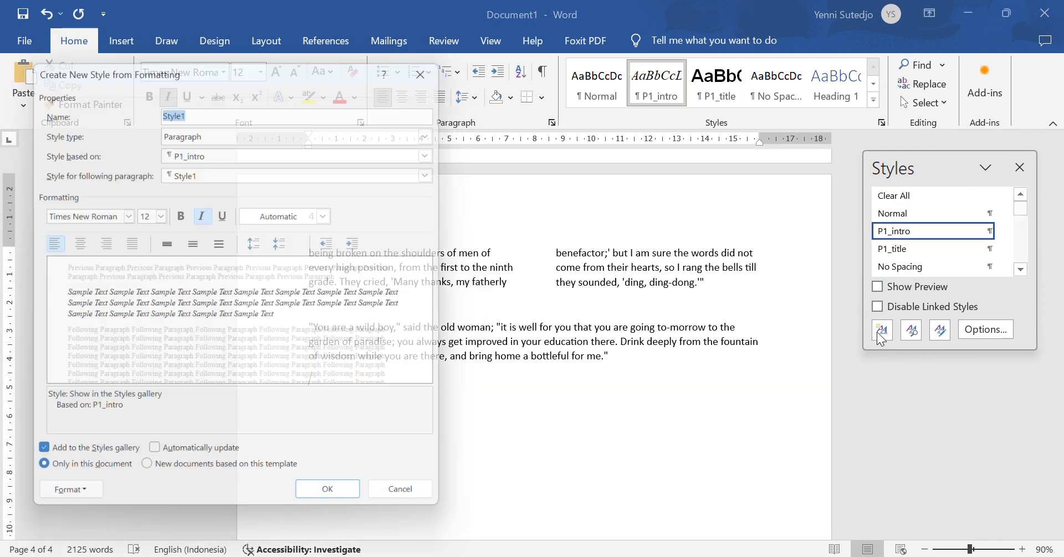
pyautogui.click(208, 150)
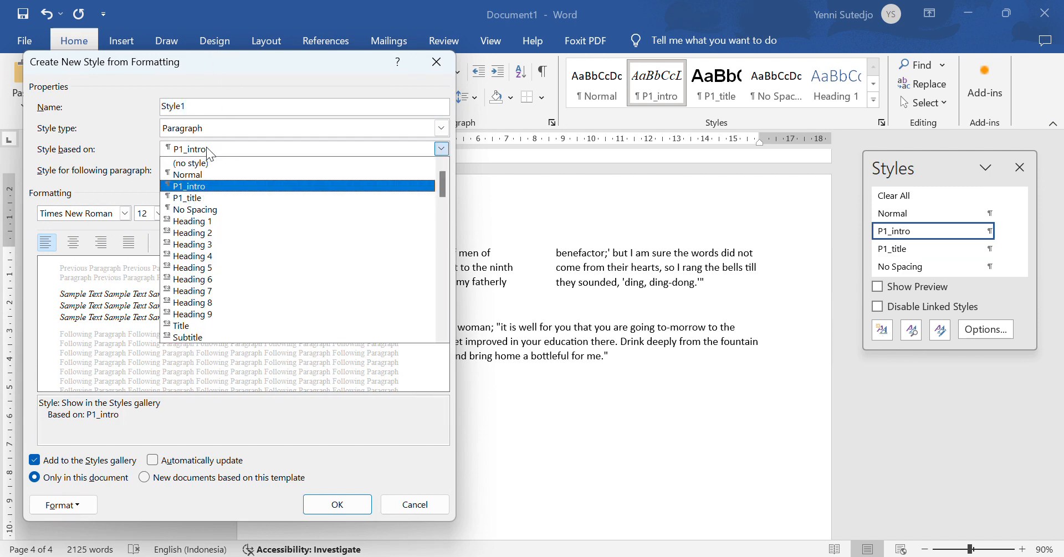
pyautogui.click(213, 174)
pyautogui.click(210, 103)
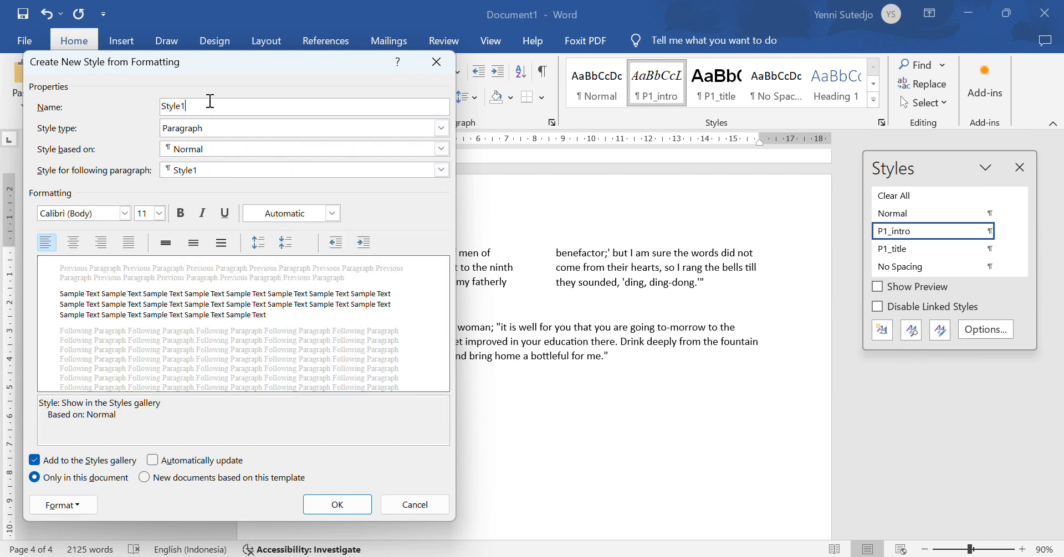
pyautogui.hotkey('alt', 'Tab')
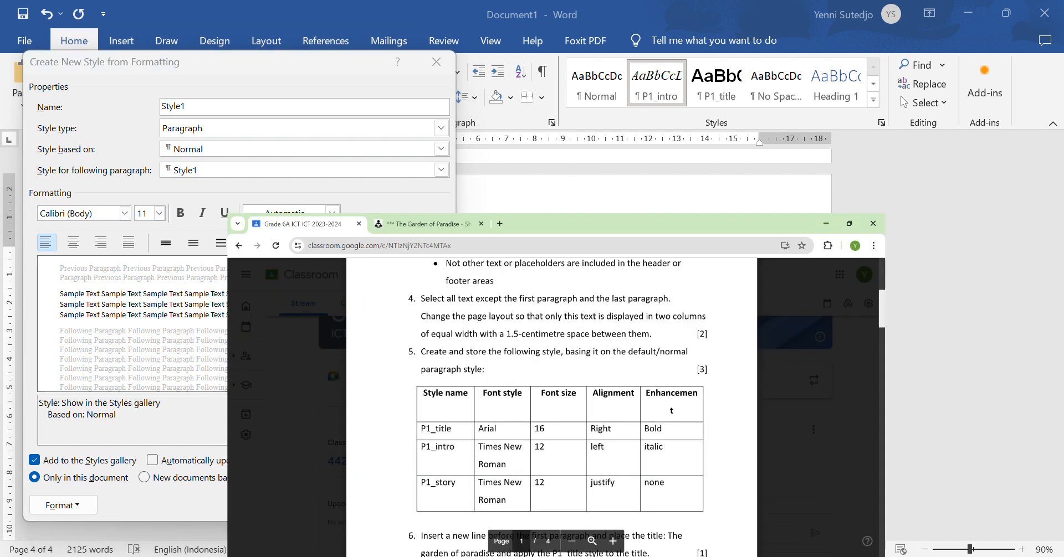
pyautogui.hotkey('alt', 'Tab')
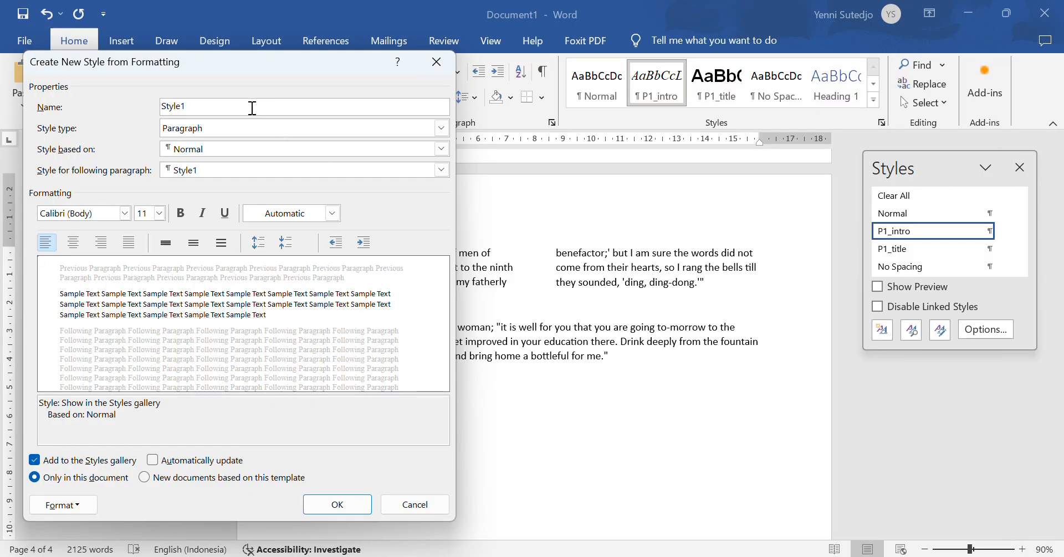
pyautogui.moveTo(249, 107); pyautogui.dragTo(145, 99)
pyautogui.write('P1_str')
pyautogui.hotkey('alt', 'Tab')
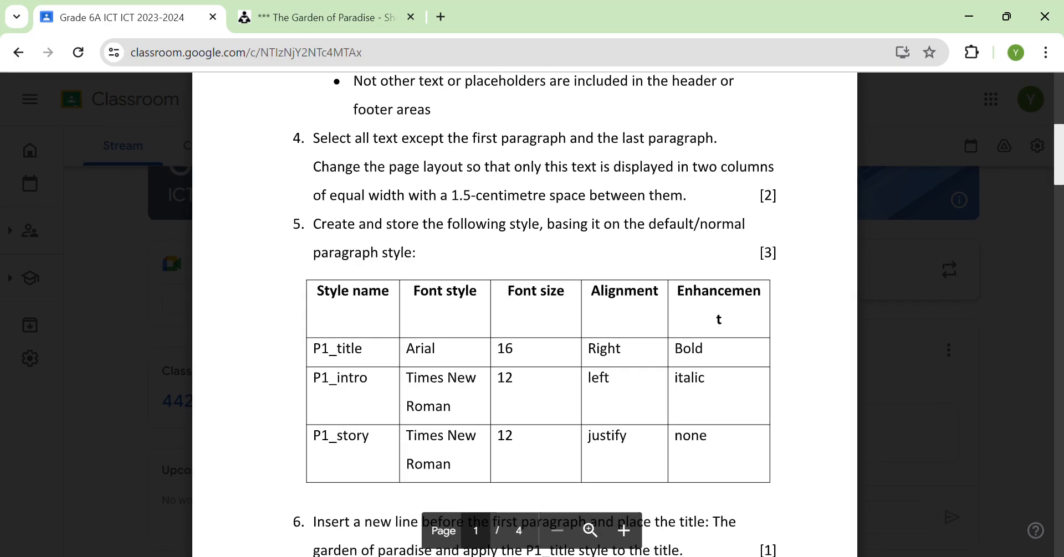
pyautogui.hotkey('alt', 'Tab')
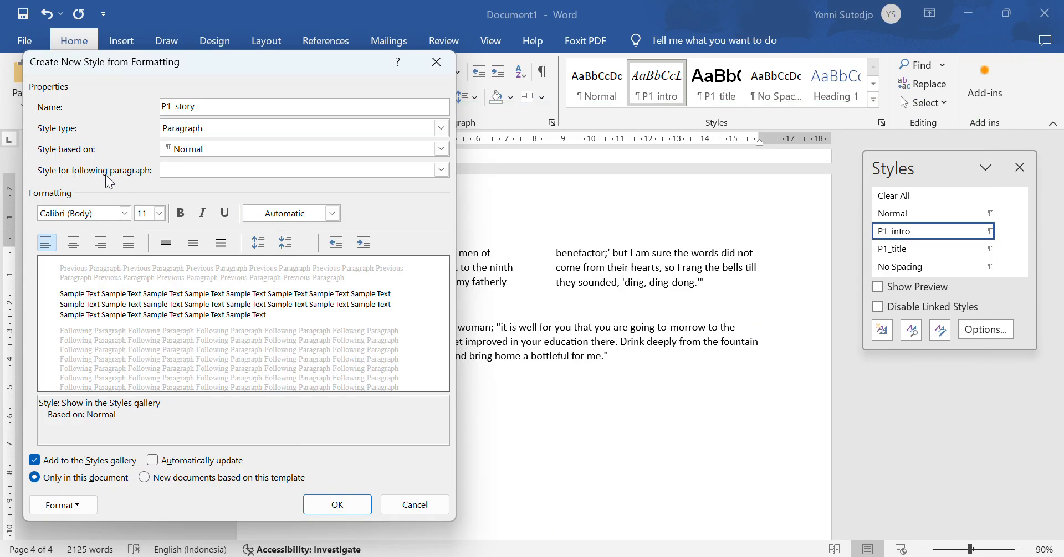
# Step: Set P1_story to Times New Roman 12 pt with justified alignment and save it
pyautogui.click(102, 214)
pyautogui.write('Times New Roman')
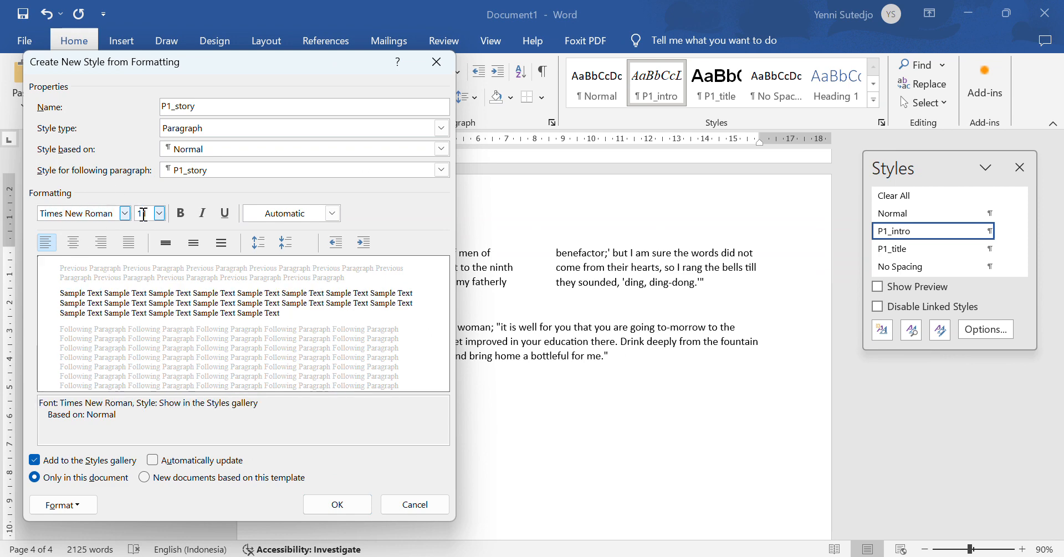
pyautogui.press('Tab')
pyautogui.write('12')
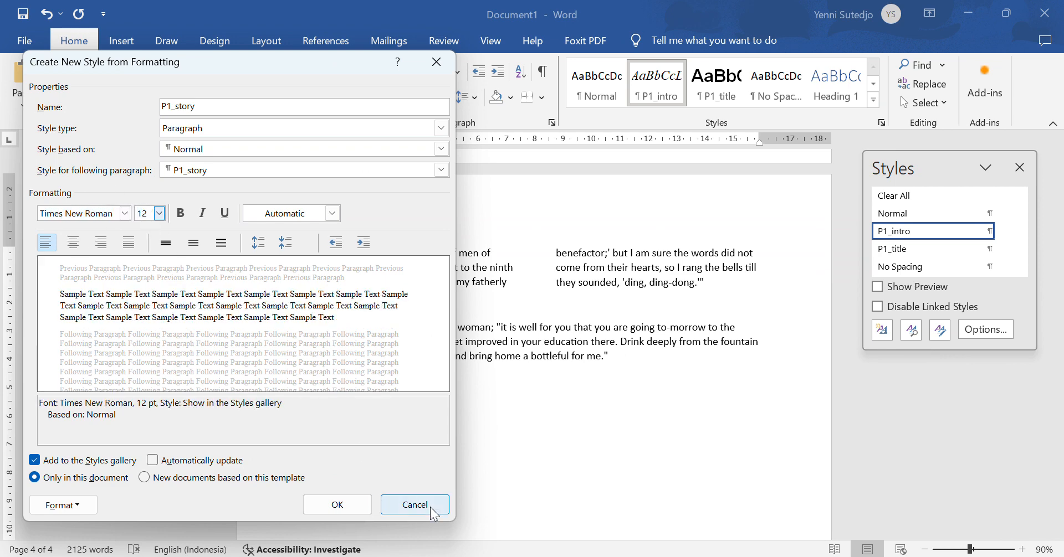
pyautogui.hotkey('alt', 'Tab')
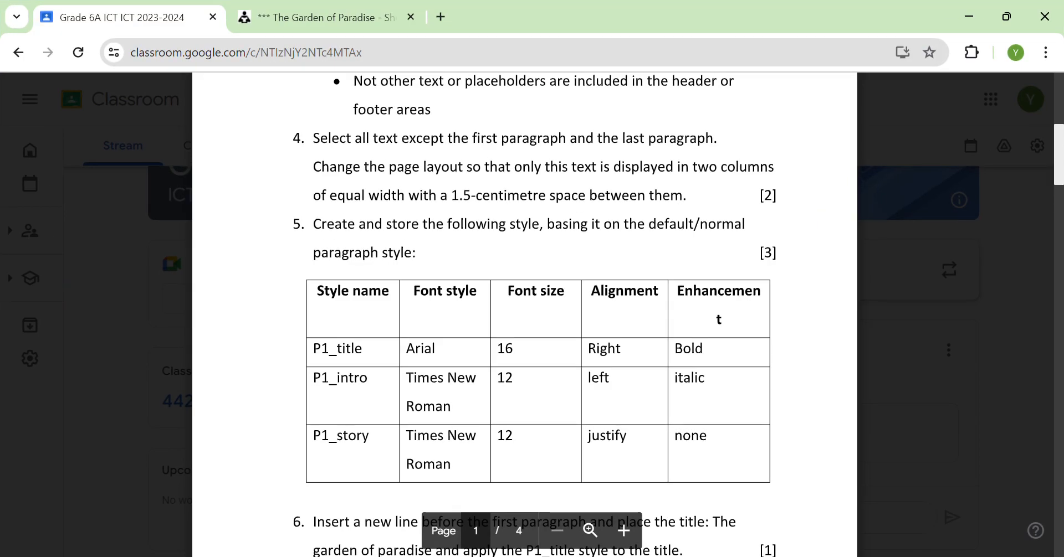
pyautogui.hotkey('alt', 'Tab')
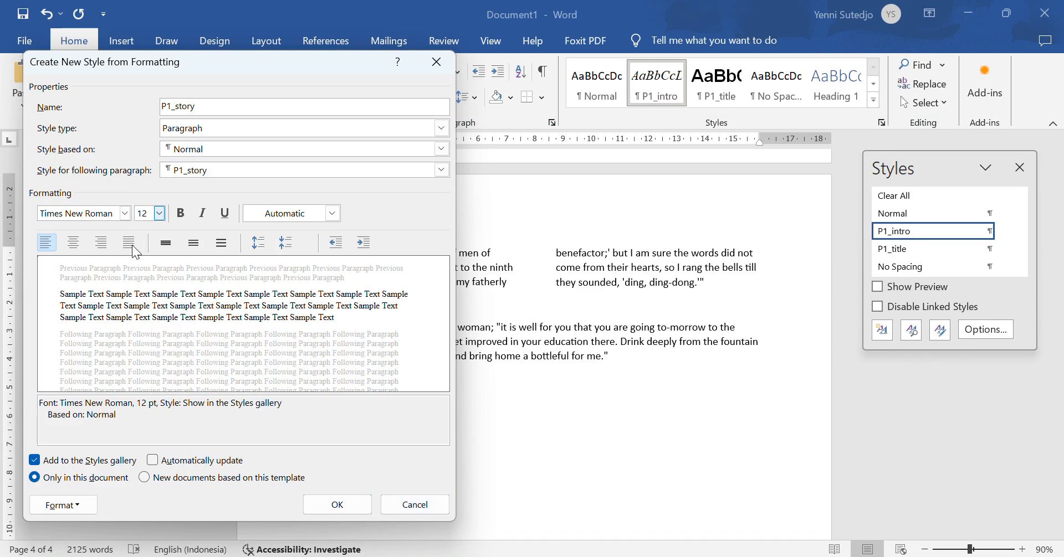
pyautogui.click(130, 244)
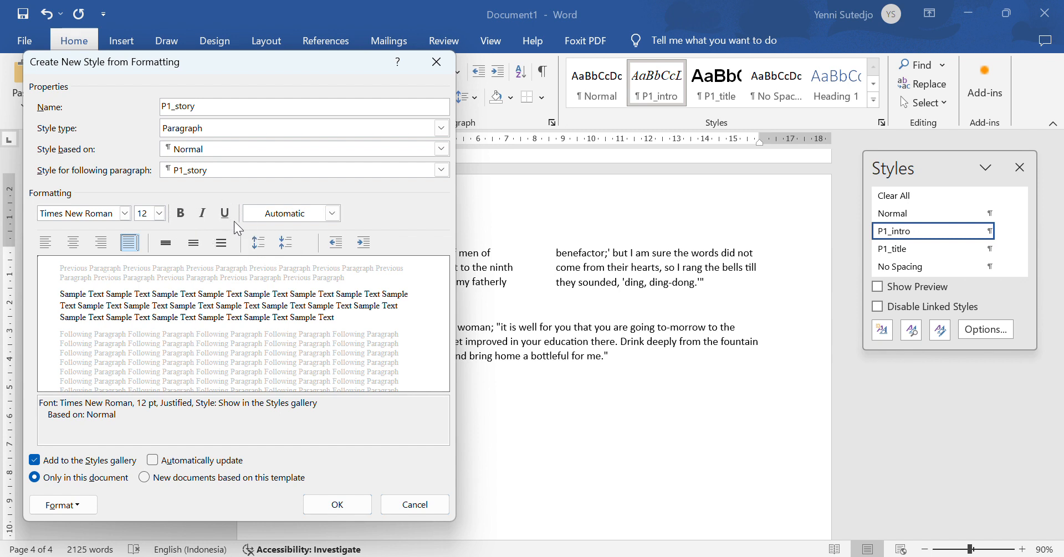
pyautogui.click(337, 504)
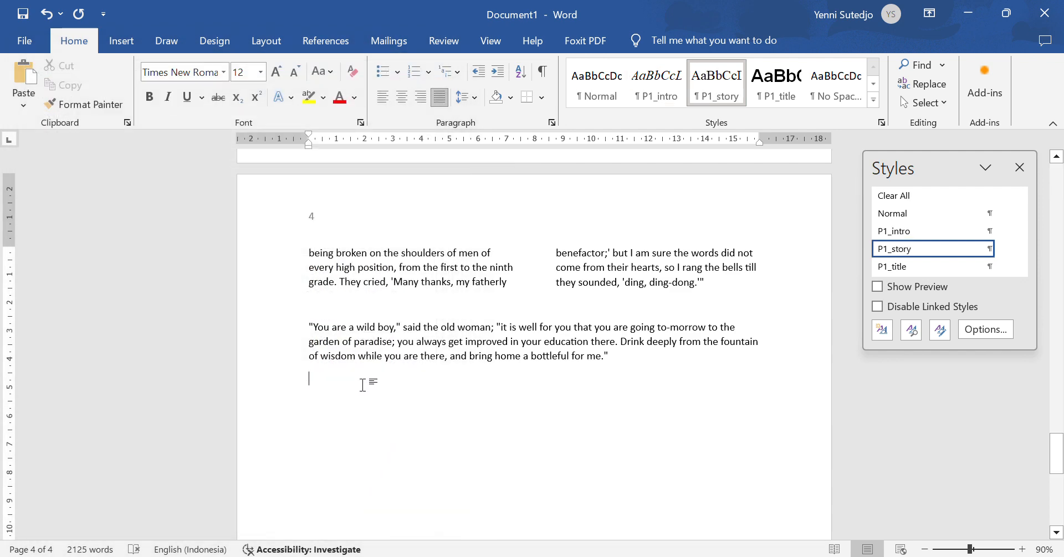
# Step: Remove the empty line after the last paragraph and scroll back to the story's first page
pyautogui.click(363, 385)
pyautogui.press('Return')
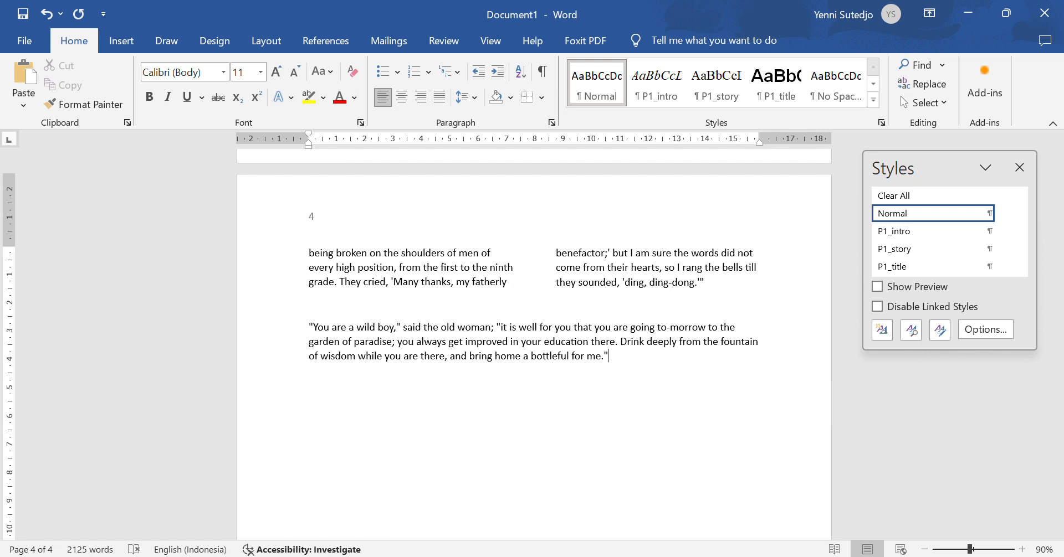
pyautogui.hotkey('alt', 'Tab')
pyautogui.scroll(-4, 410, 360)
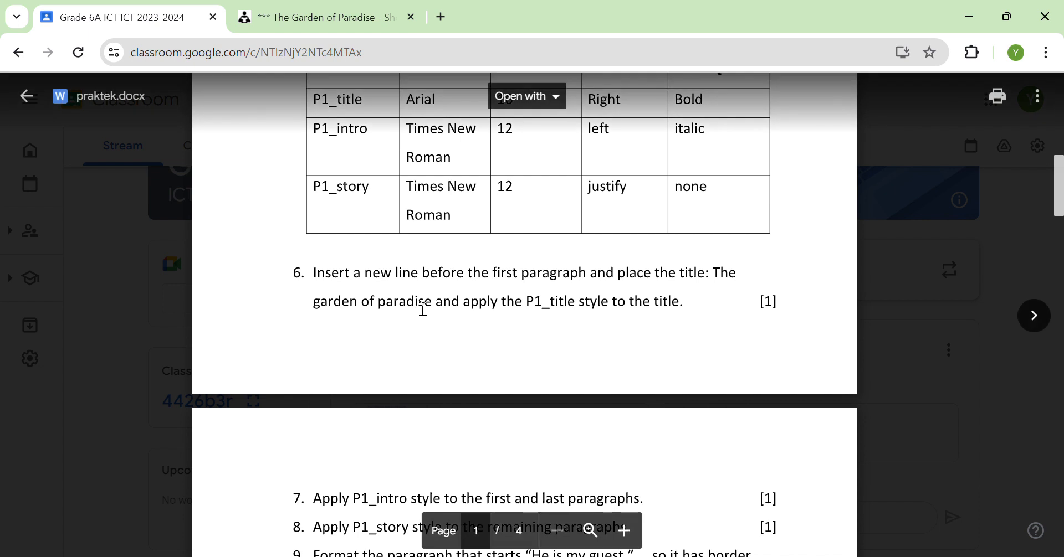
pyautogui.hotkey('alt', 'Tab')
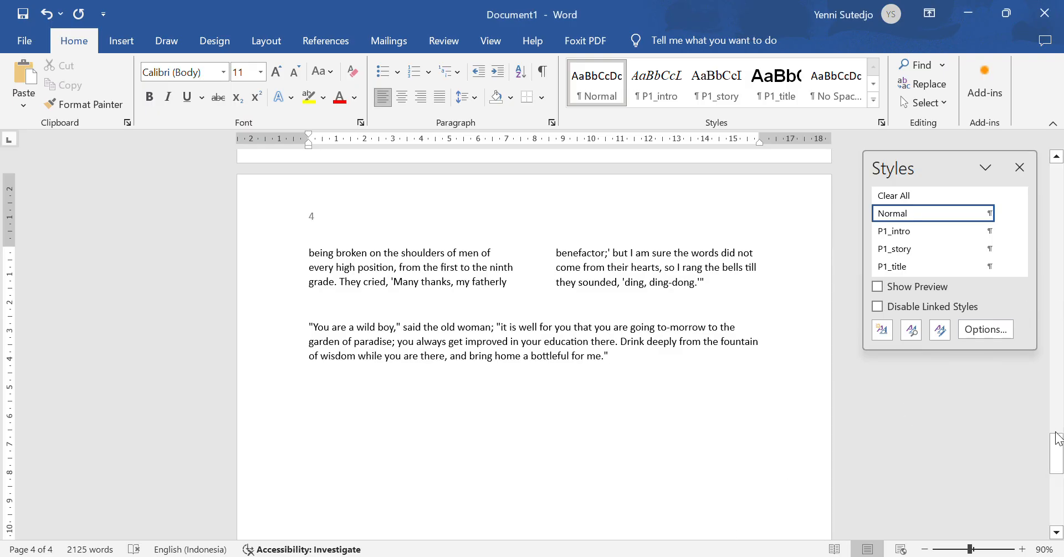
pyautogui.moveTo(1056, 452); pyautogui.dragTo(1009, 146)
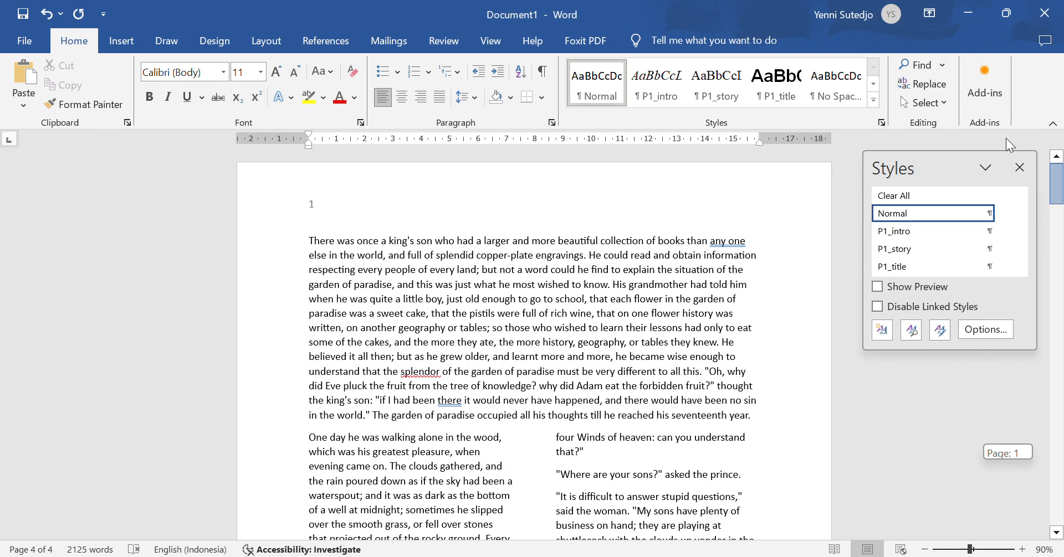
# Step: Add an empty line above 'There was once' and start typing the title 'Garden of Paradise'
pyautogui.click(309, 243)
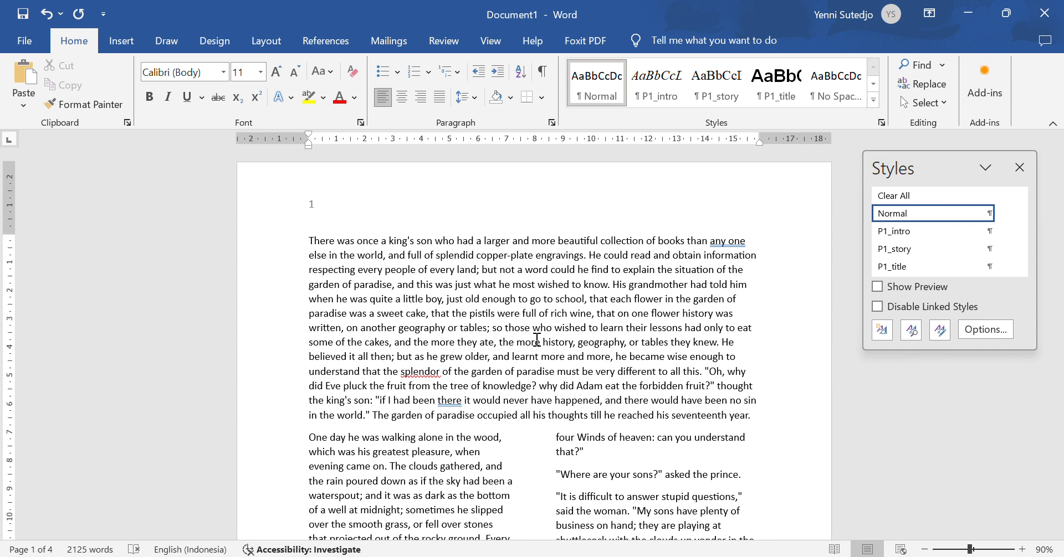
pyautogui.press('Return')
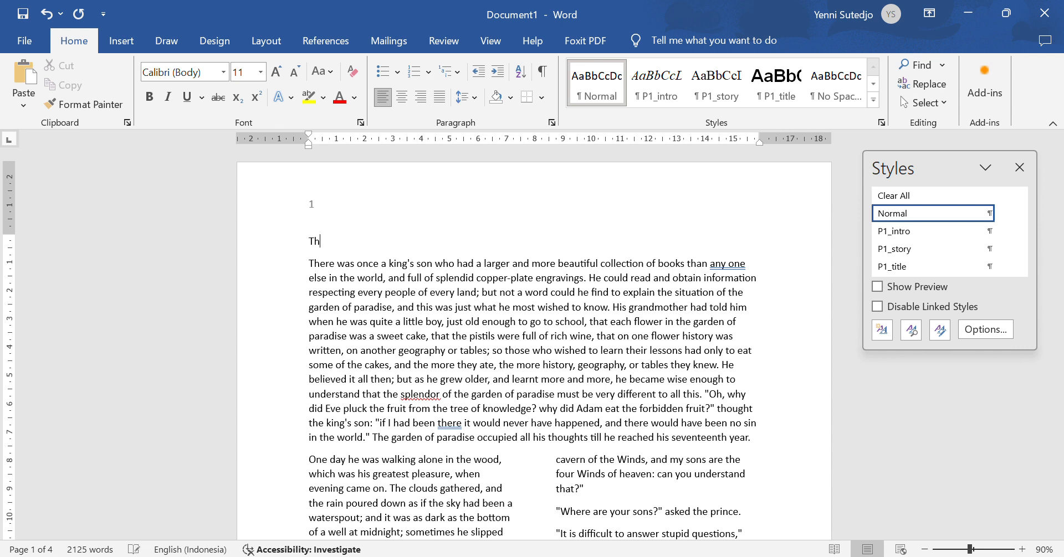
pyautogui.write('Garden of Paradise')
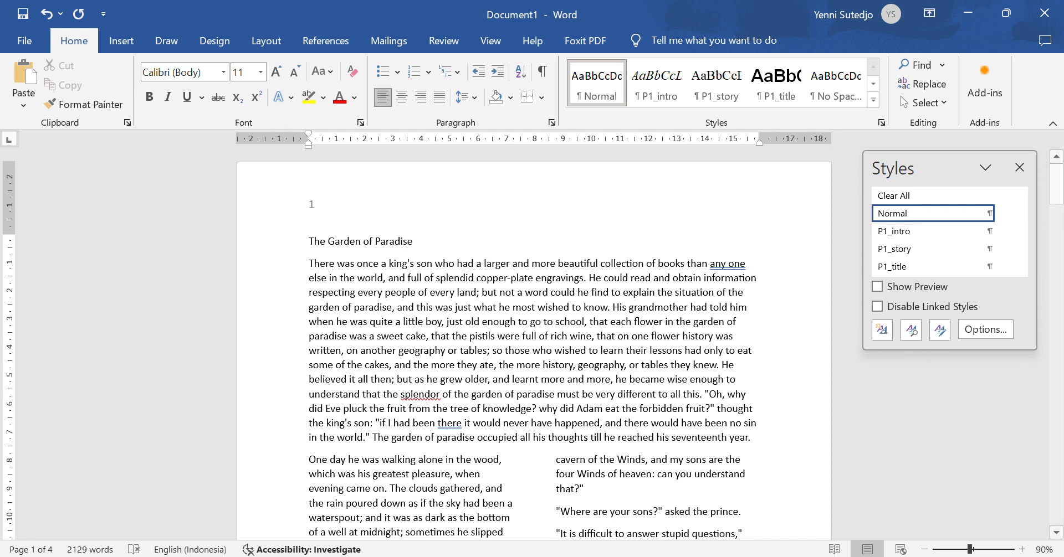
# Step: Apply the P1_title style to the 'The Garden of Paradise' title line
pyautogui.hotkey('alt', 'Tab')
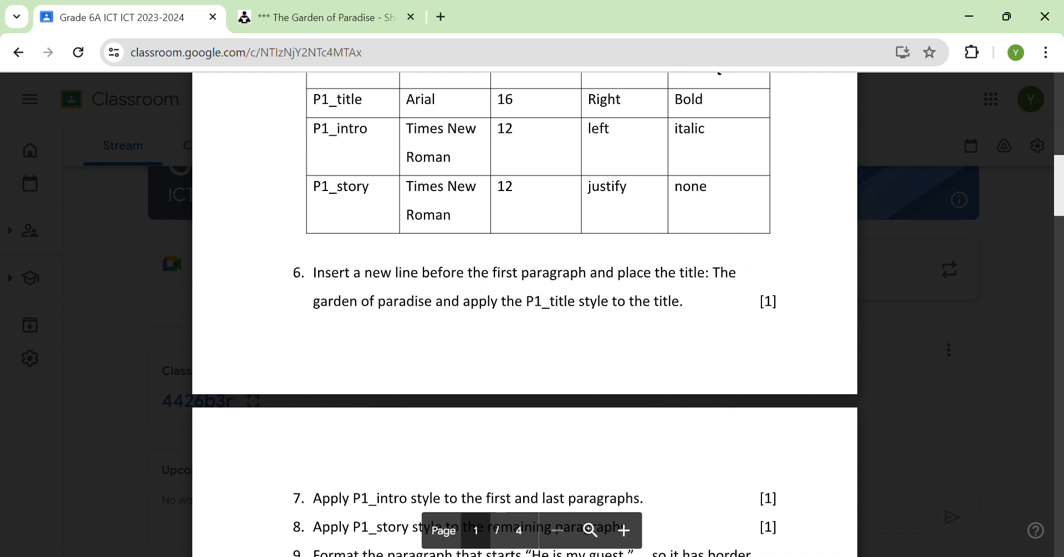
pyautogui.hotkey('alt', 'Tab')
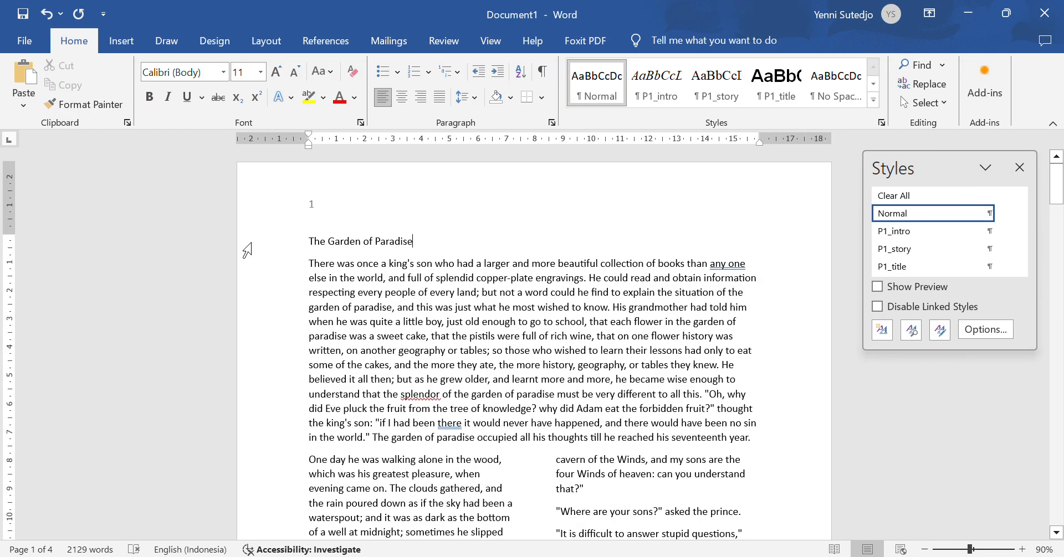
pyautogui.click(252, 244)
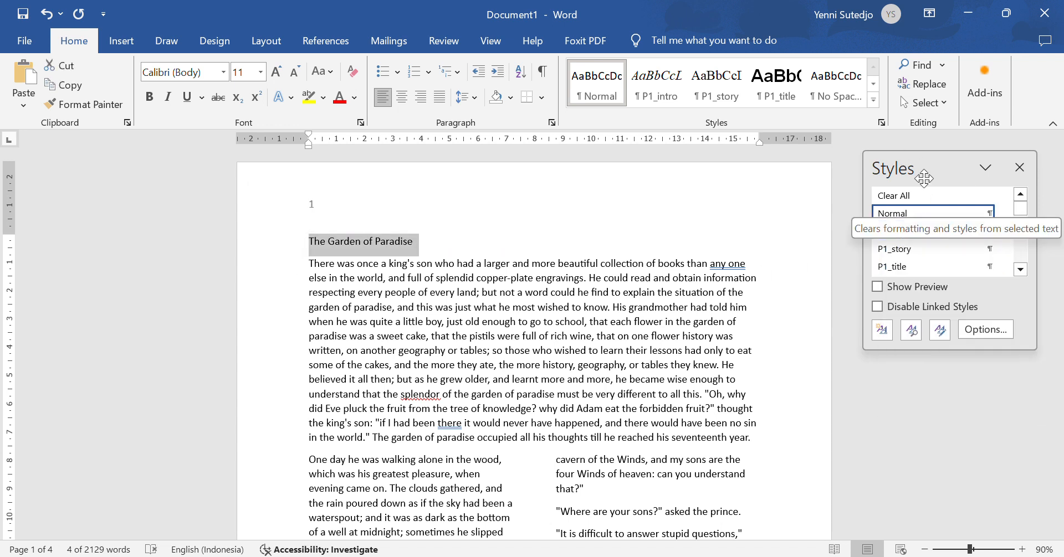
pyautogui.click(913, 267)
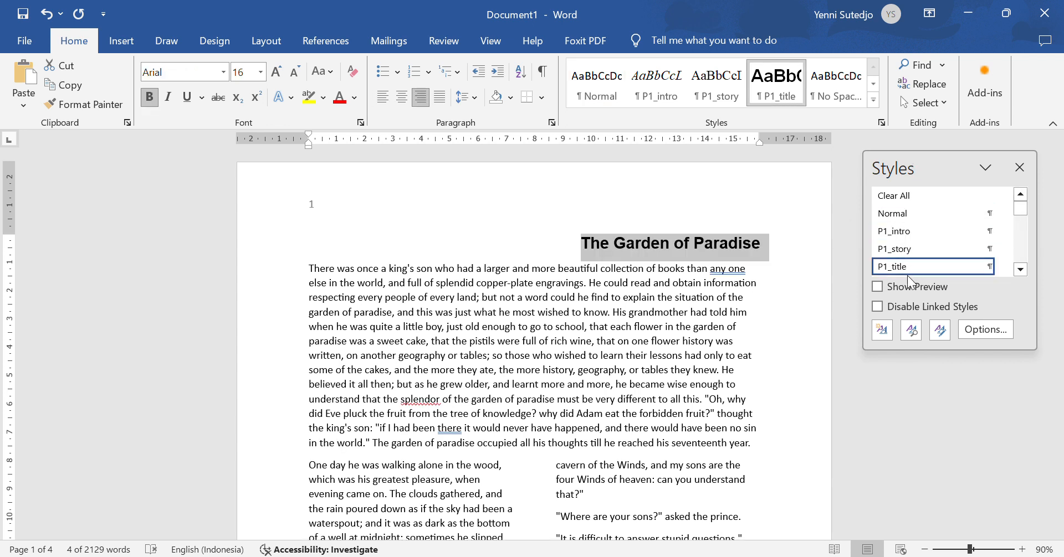
pyautogui.hotkey('alt', 'Tab')
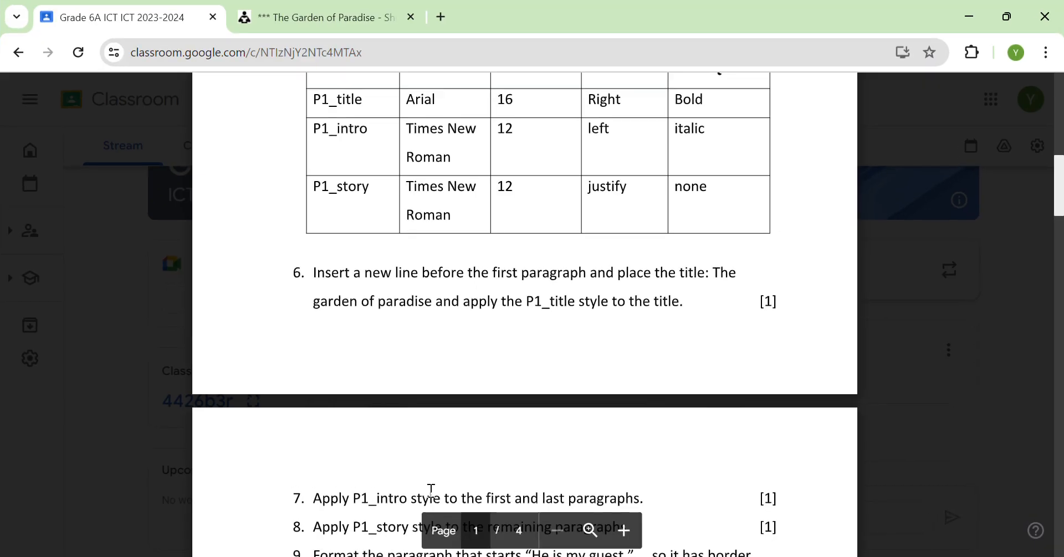
pyautogui.scroll(-4, 415, 341)
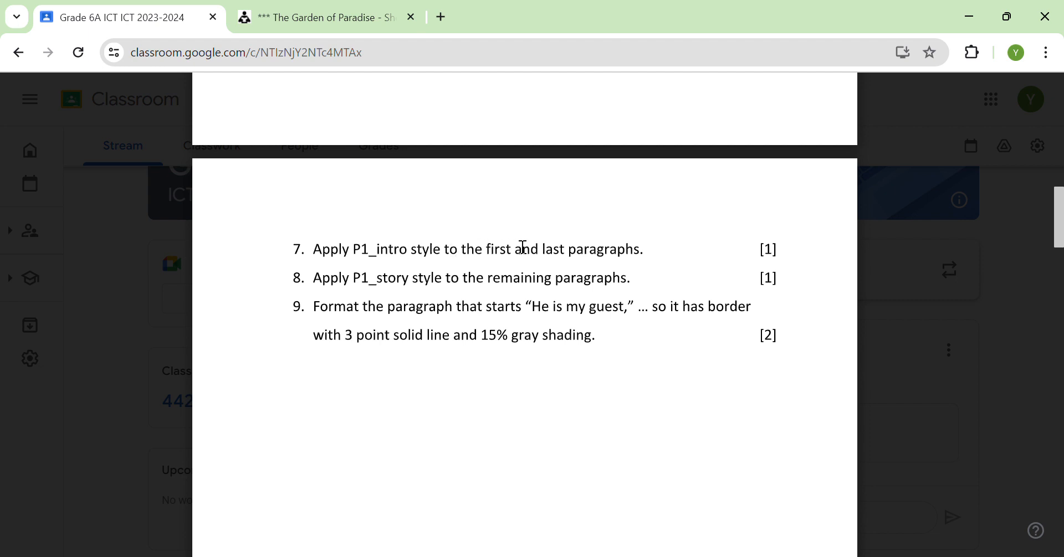
pyautogui.hotkey('alt', 'Tab')
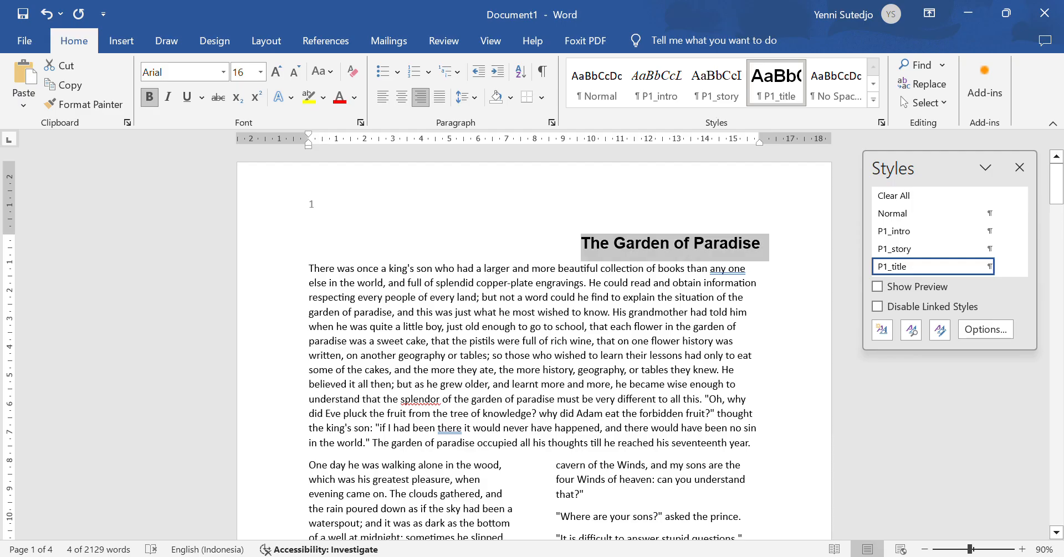
# Step: Apply the P1_intro style to the story's opening paragraph
pyautogui.moveTo(306, 270); pyautogui.dragTo(811, 445)
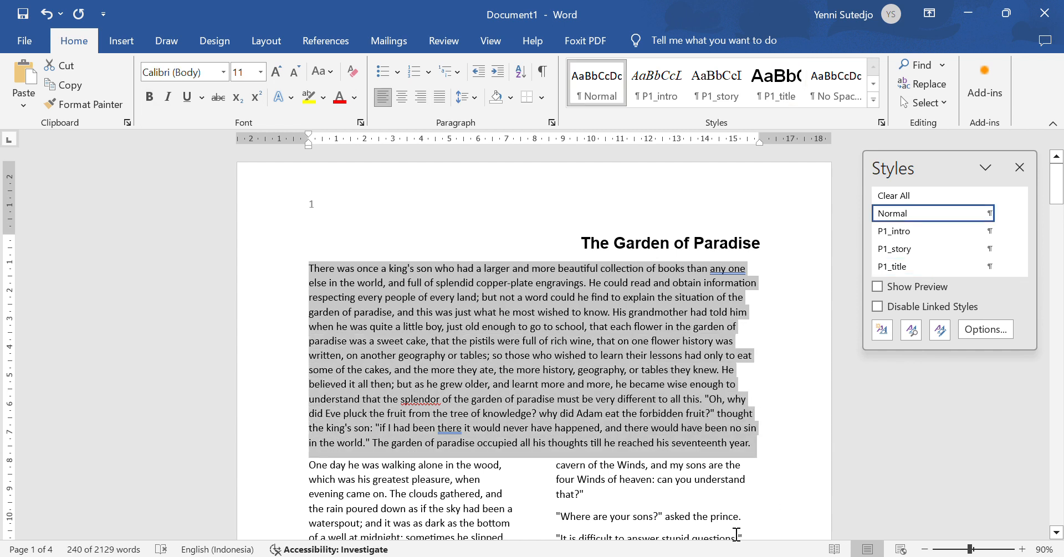
pyautogui.click(909, 239)
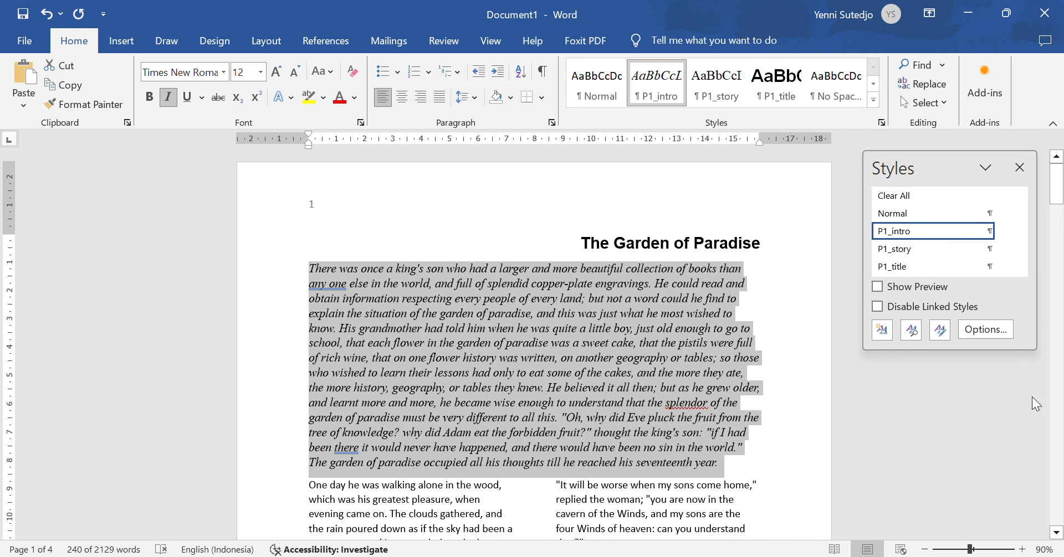
pyautogui.moveTo(1056, 186); pyautogui.dragTo(1056, 488)
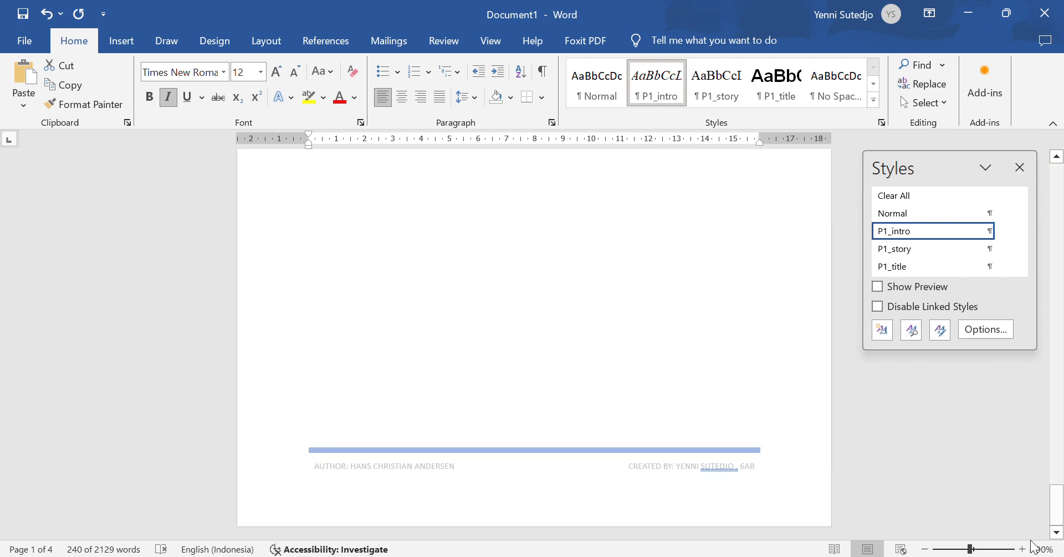
pyautogui.scroll(5, 456, 365)
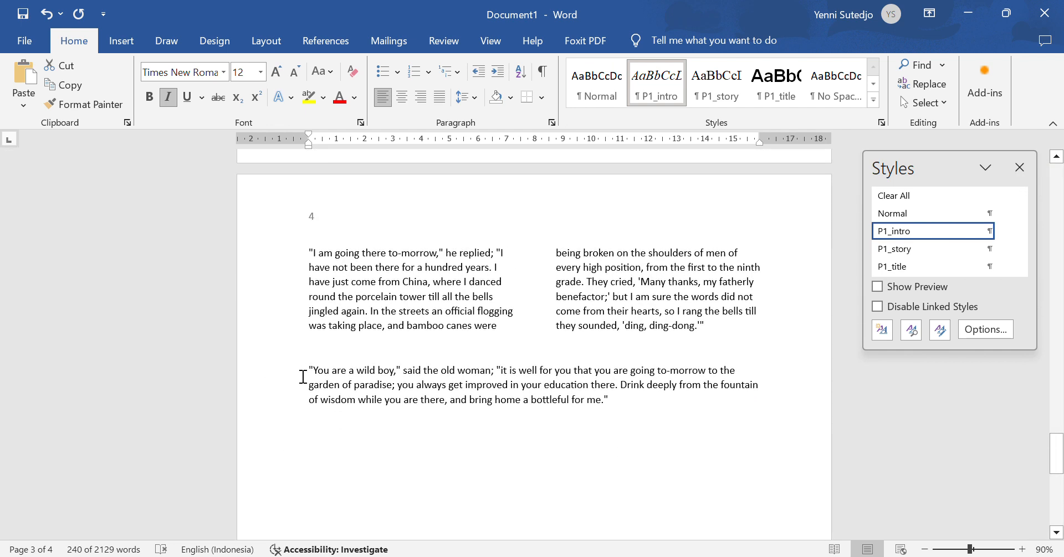
# Step: Apply P1_intro to the final paragraph starting "You are a wild boy," and check the instructions
pyautogui.moveTo(305, 369); pyautogui.dragTo(656, 399)
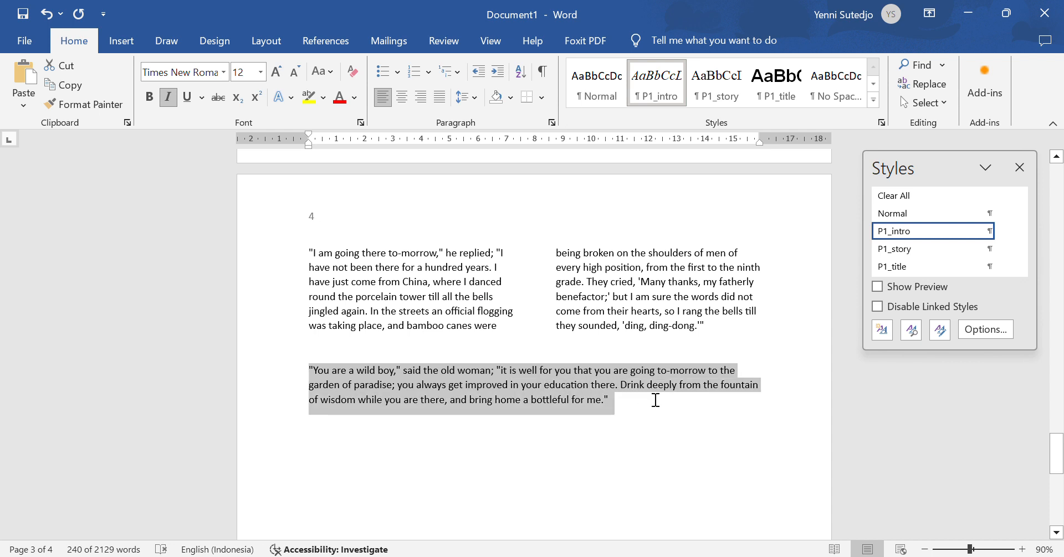
pyautogui.click(908, 233)
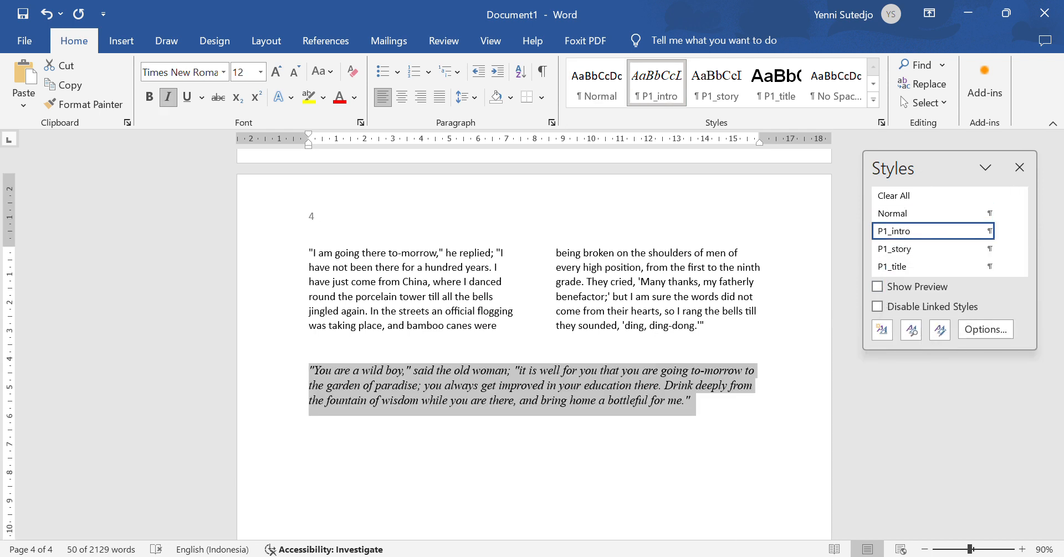
pyautogui.hotkey('alt', 'Tab')
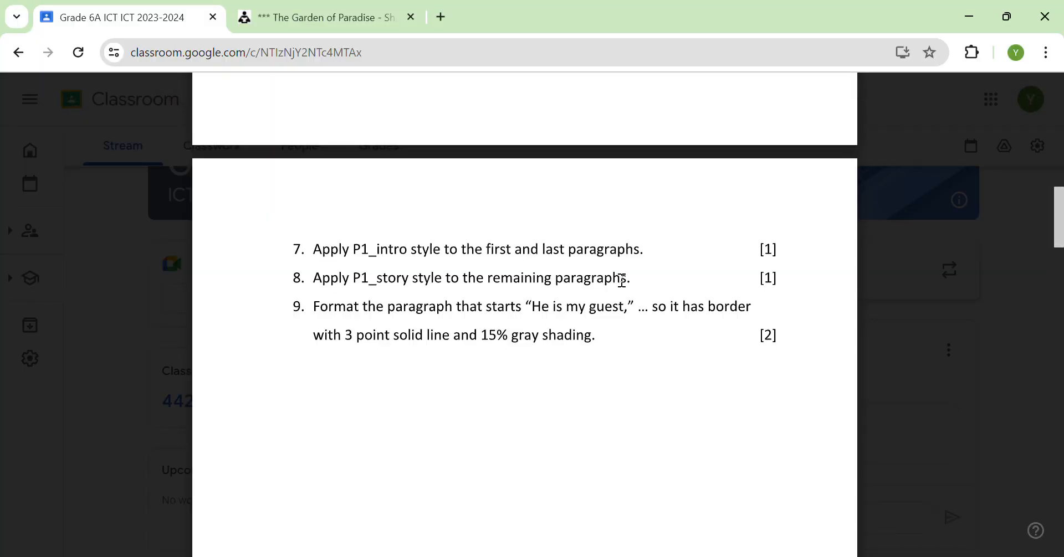
pyautogui.click(724, 556)
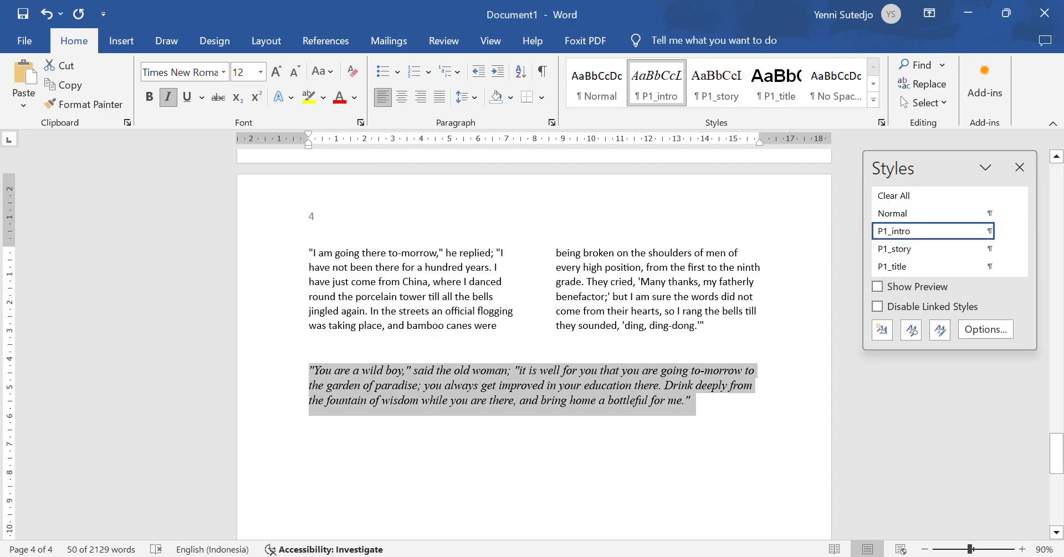
# Step: Style the body text from "One day" to "ding, ding-dong." as P1_story, then close the Styles pane
pyautogui.moveTo(1056, 455); pyautogui.dragTo(1023, 205)
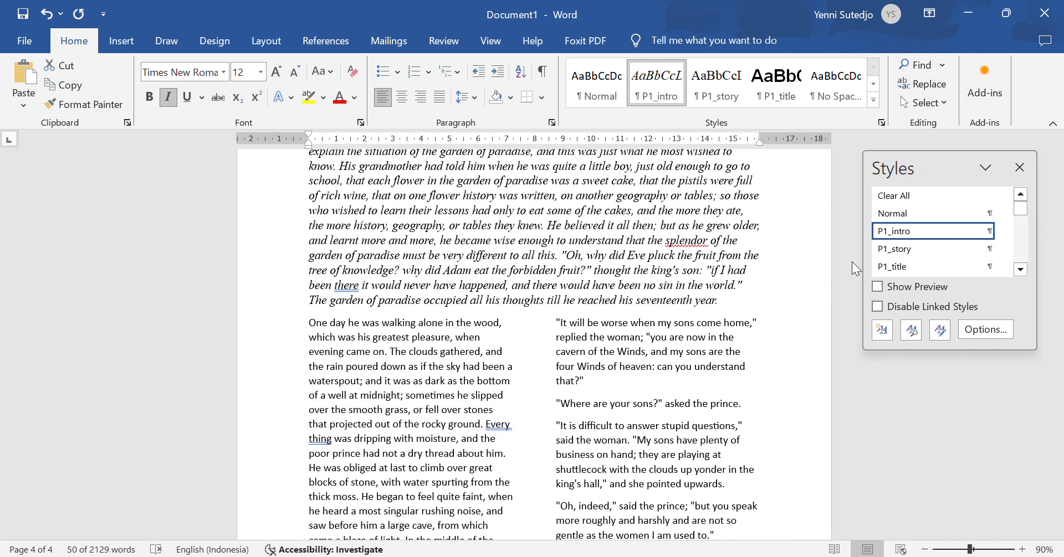
pyautogui.moveTo(306, 324); pyautogui.dragTo(723, 542)
pyautogui.moveTo(609, 122); pyautogui.dragTo(729, 500)
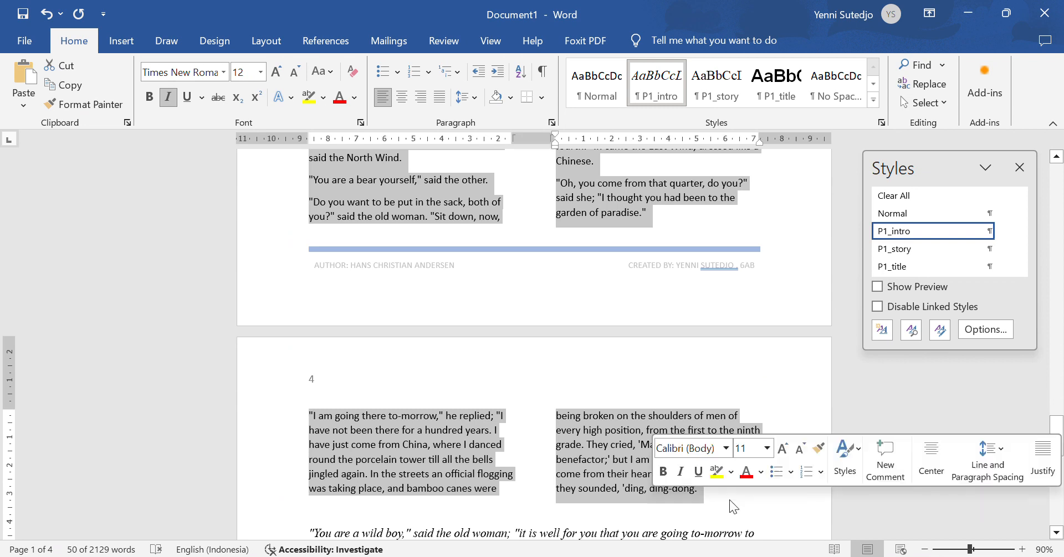
pyautogui.click(922, 250)
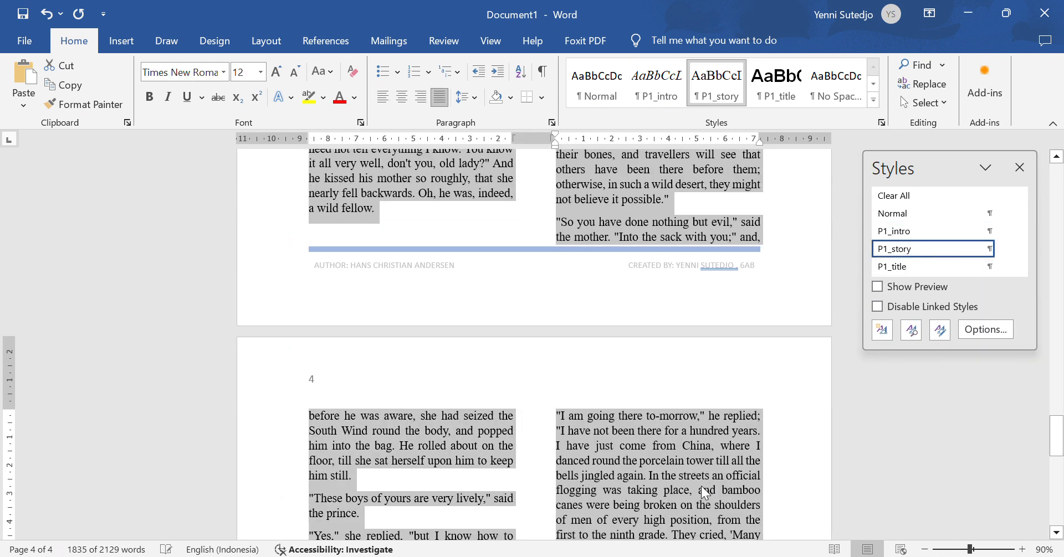
pyautogui.click(701, 488)
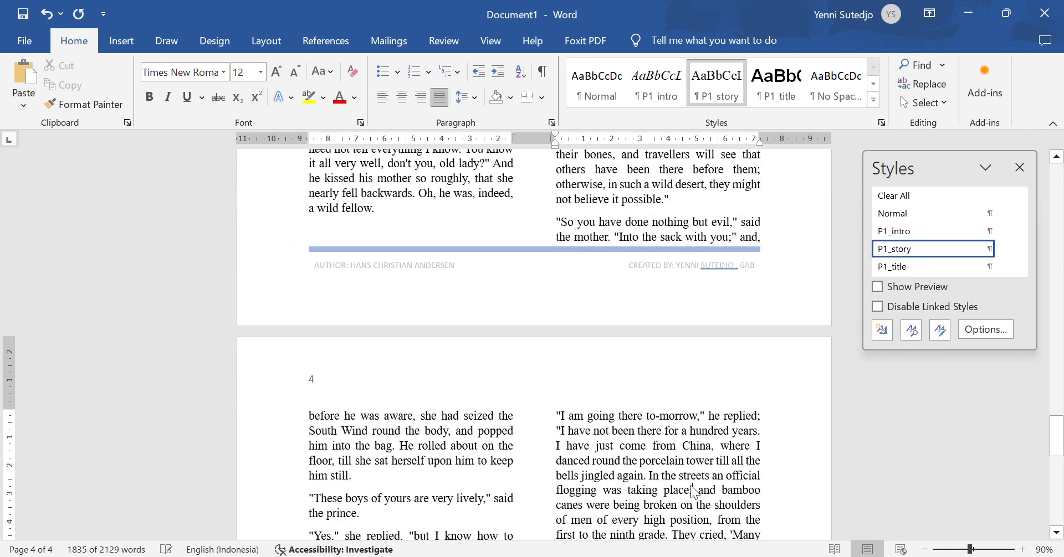
pyautogui.click(1021, 169)
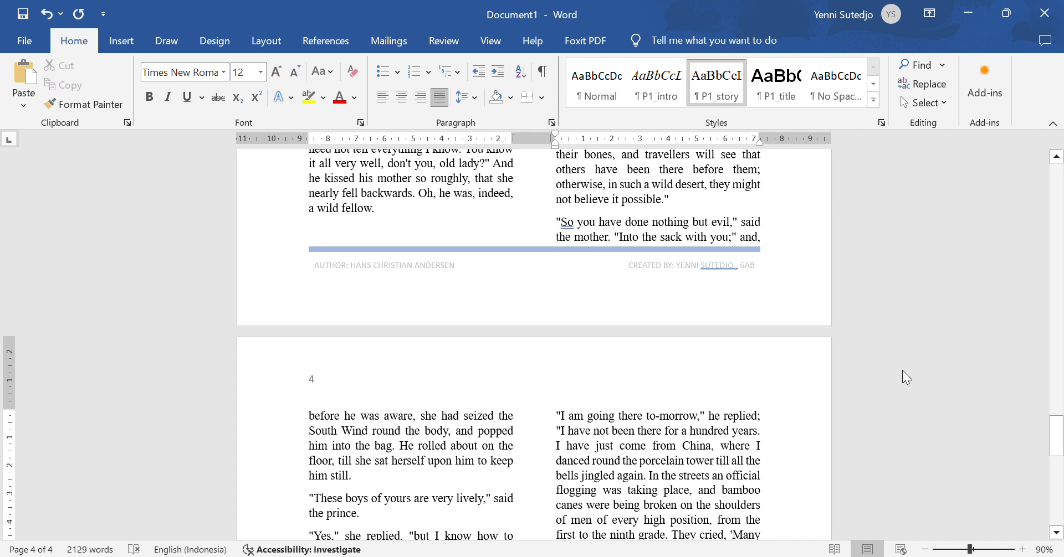
pyautogui.hotkey('alt', 'Tab')
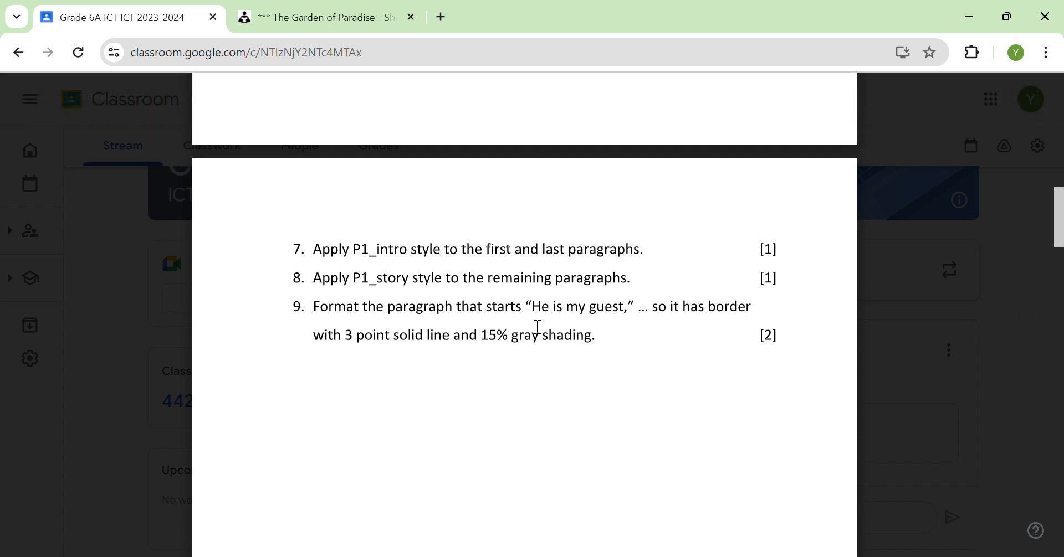
# Step: Search for "He is my gu" to jump to the "He is my guest," paragraph on page 2
pyautogui.hotkey('alt', 'Tab')
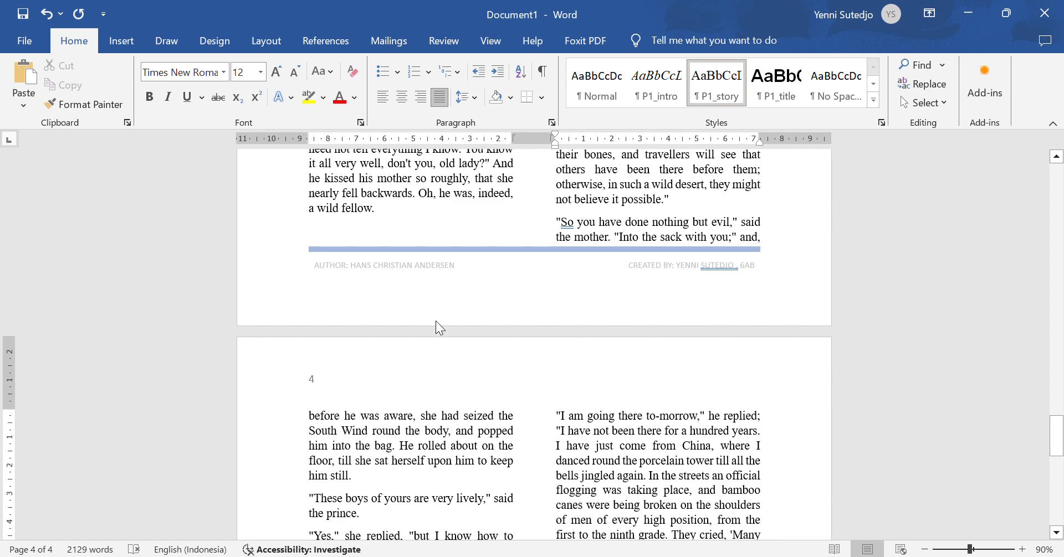
pyautogui.hotkey('ctrl', 'f')
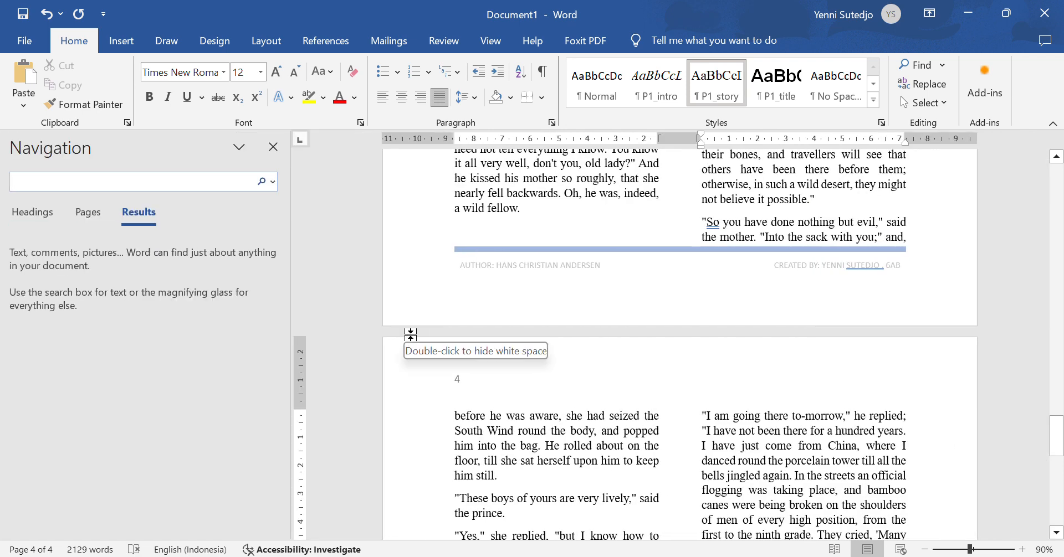
pyautogui.write('He')
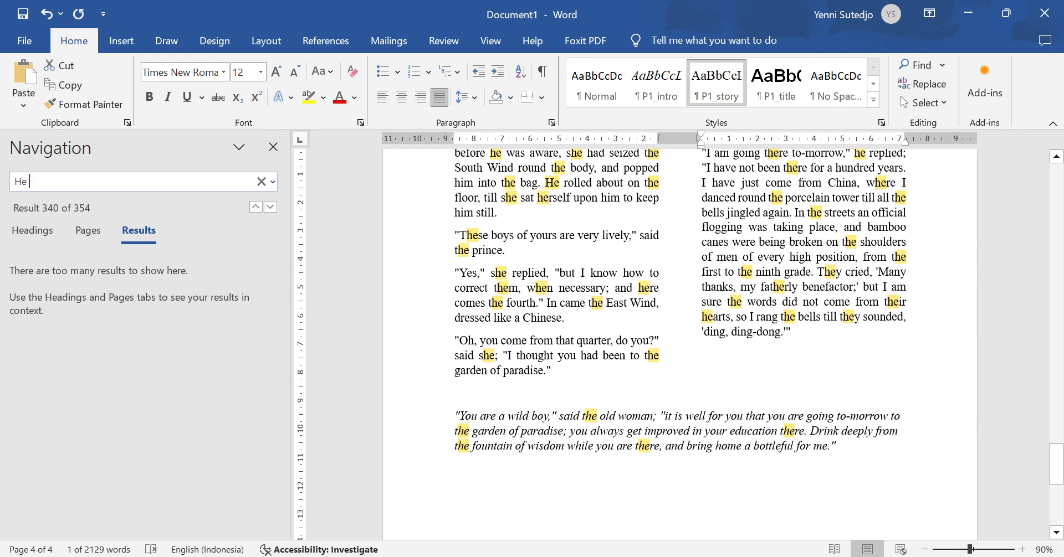
pyautogui.write(' is my gu')
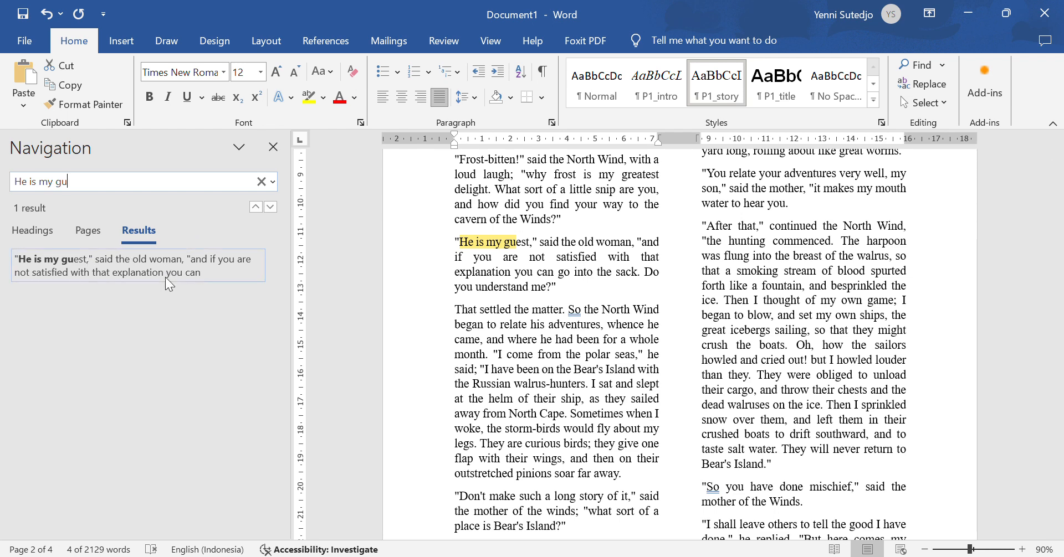
pyautogui.click(65, 266)
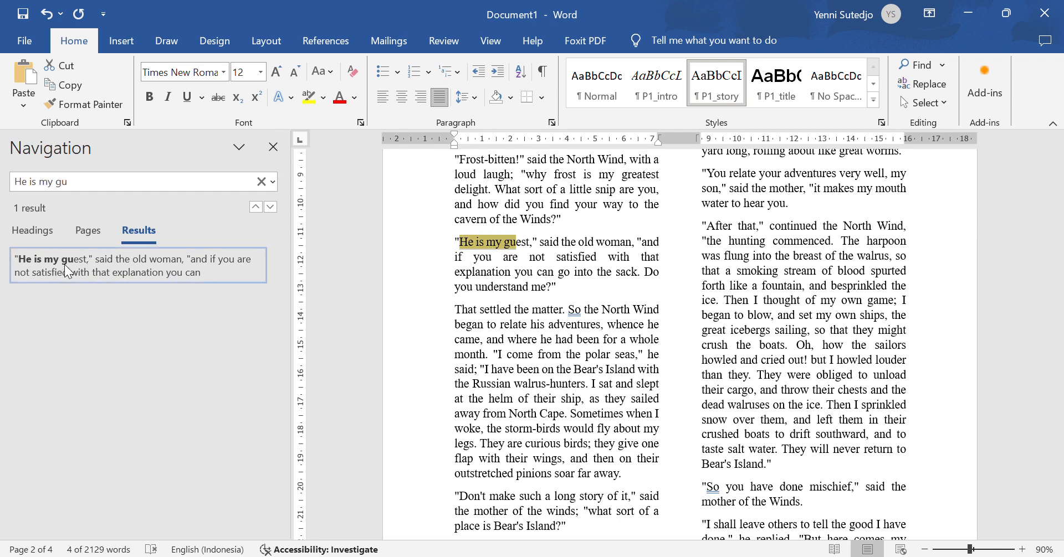
pyautogui.click(272, 148)
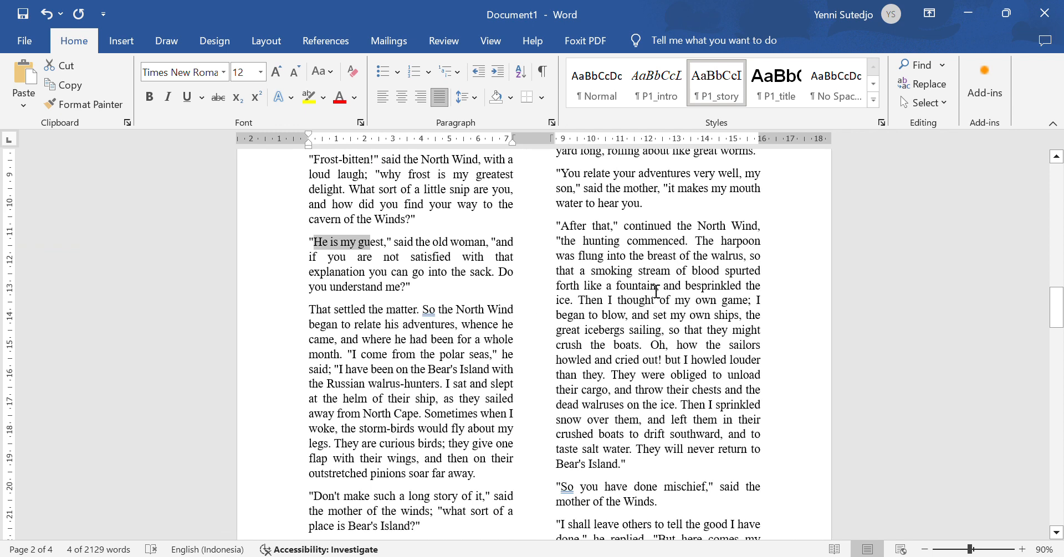
pyautogui.click(391, 308)
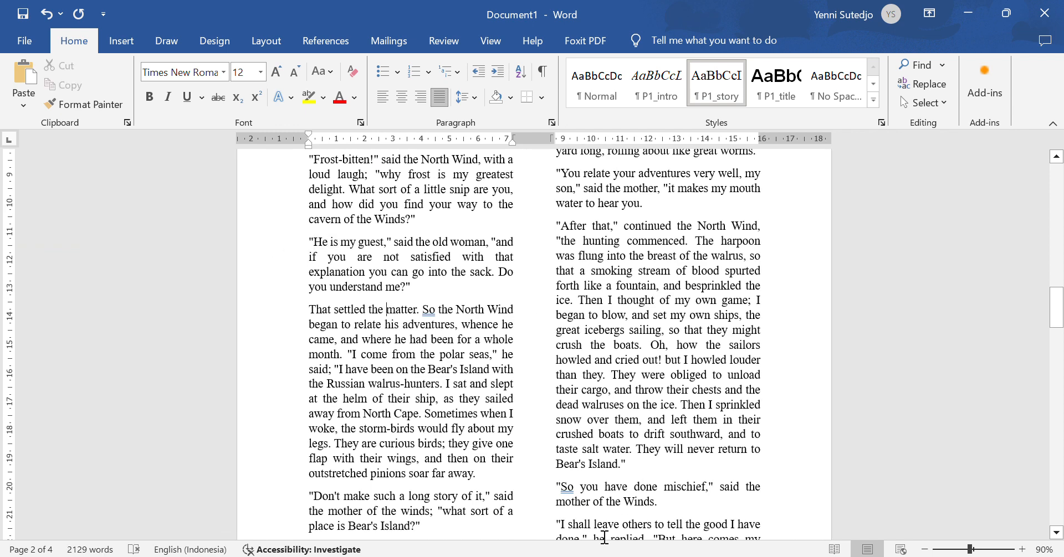
pyautogui.hotkey('alt', 'Tab')
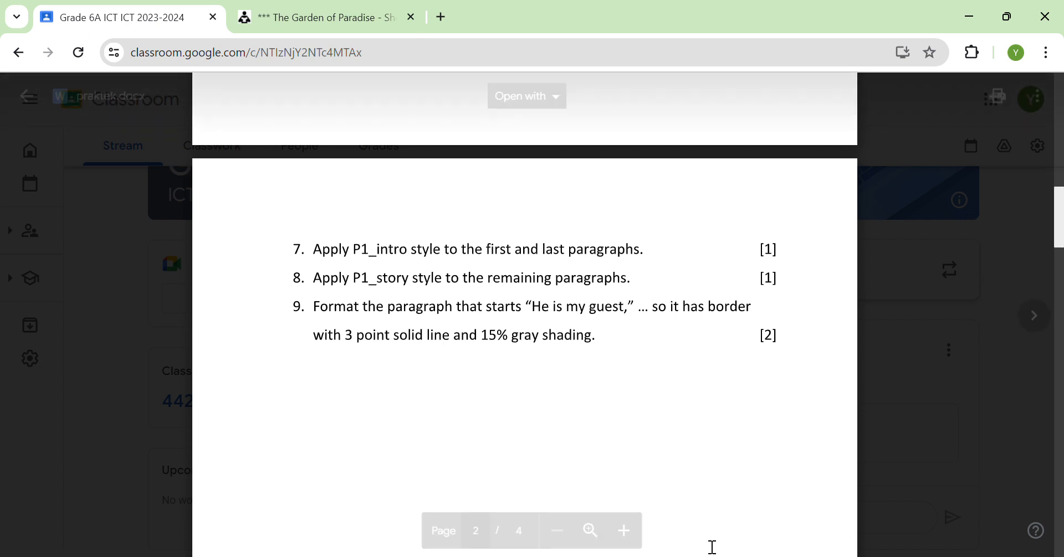
pyautogui.hotkey('alt', 'Tab')
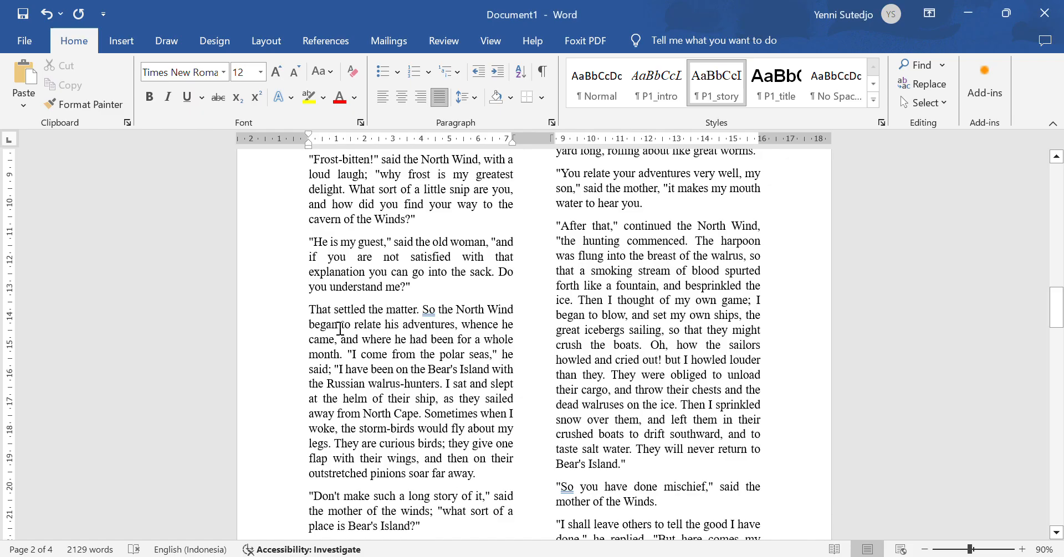
# Step: Give the "He is my guest," paragraph a 3 pt solid box border
pyautogui.moveTo(308, 242); pyautogui.dragTo(457, 274)
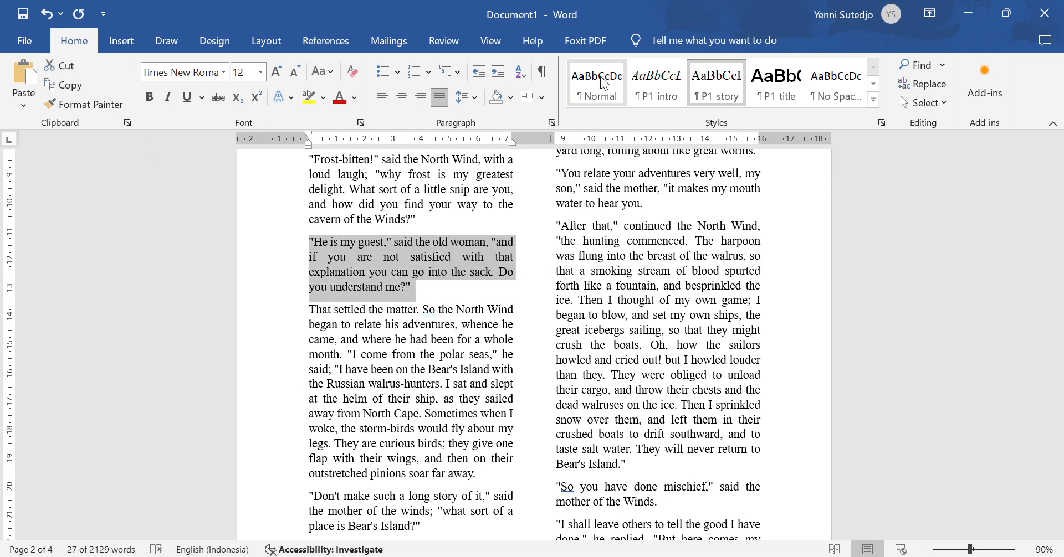
pyautogui.click(541, 98)
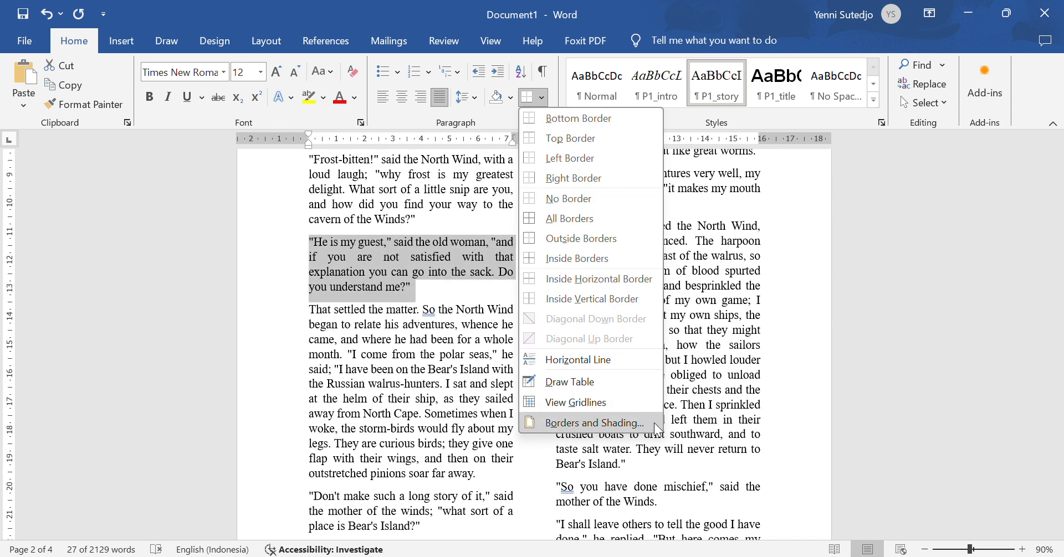
pyautogui.click(623, 422)
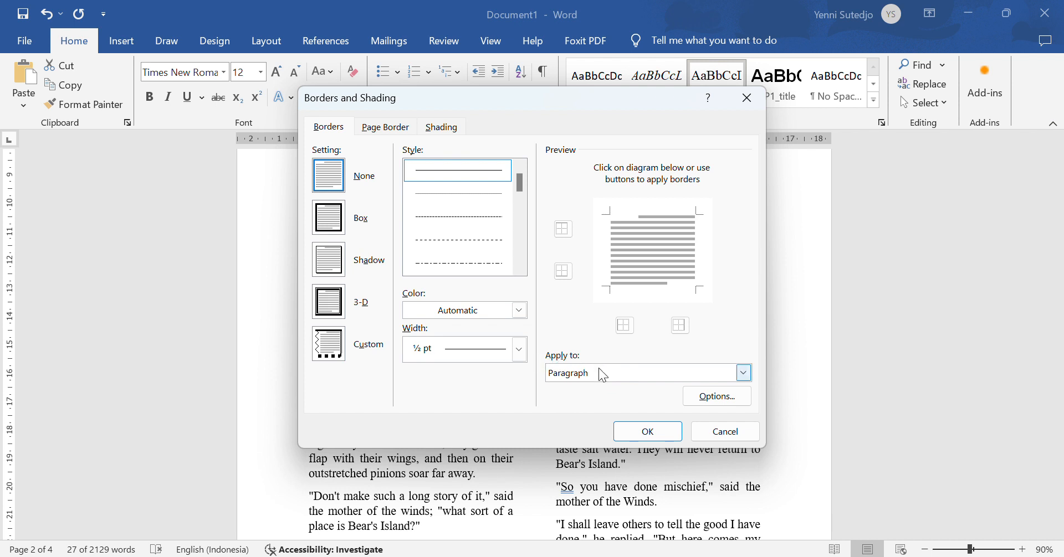
pyautogui.click(338, 228)
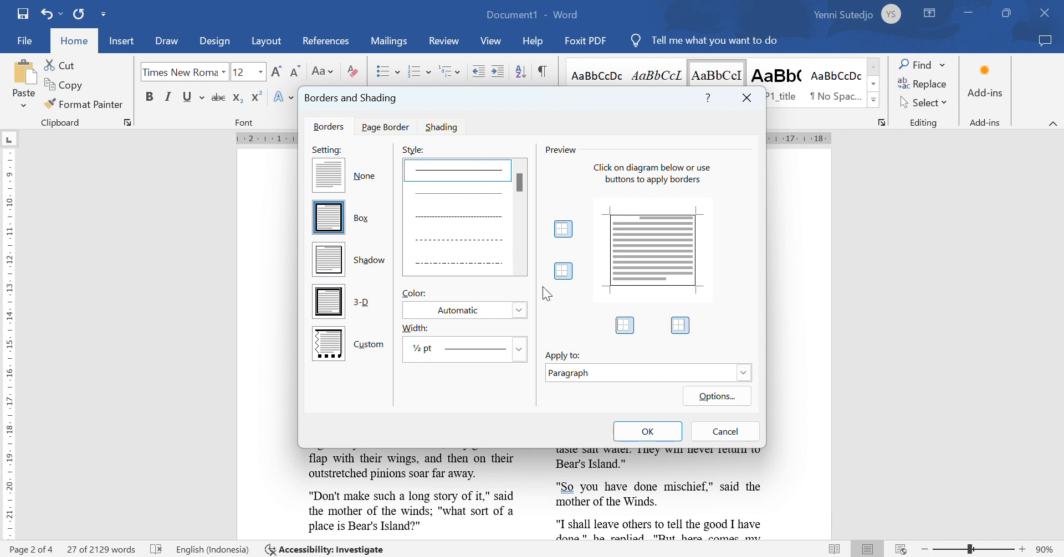
pyautogui.click(520, 352)
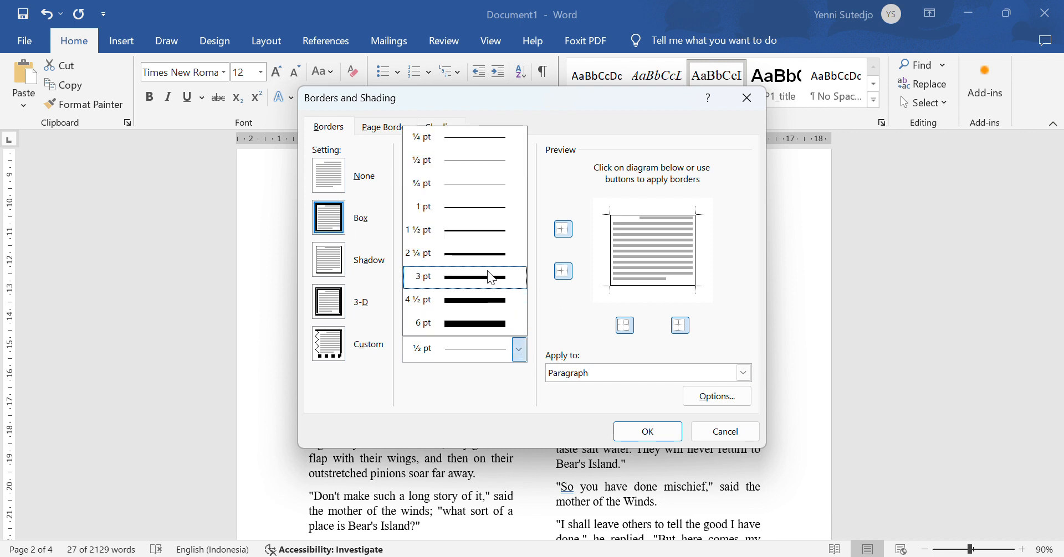
pyautogui.click(496, 283)
pyautogui.click(496, 283)
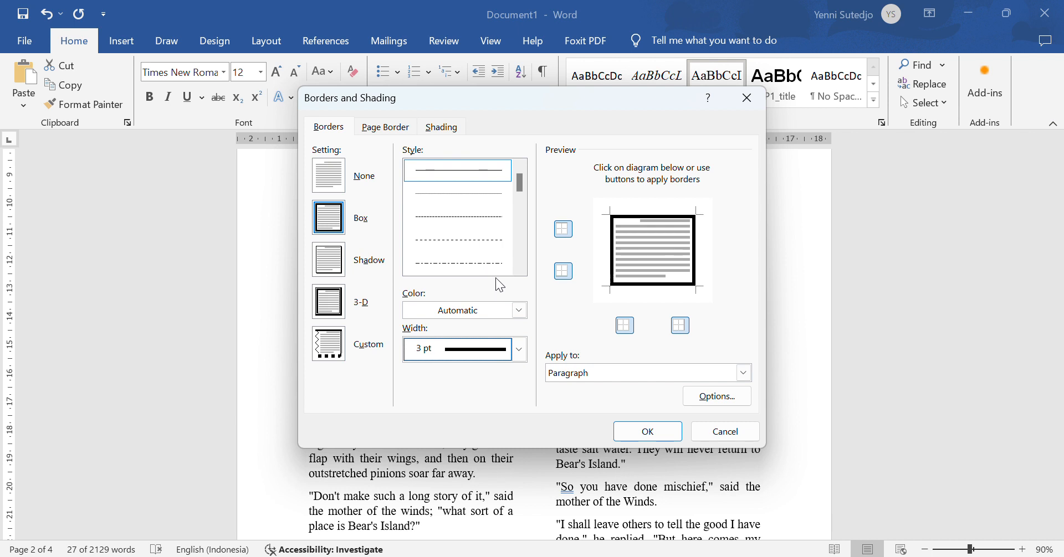
# Step: Add White Darker 15% grey shading and apply the border and shading
pyautogui.click(442, 128)
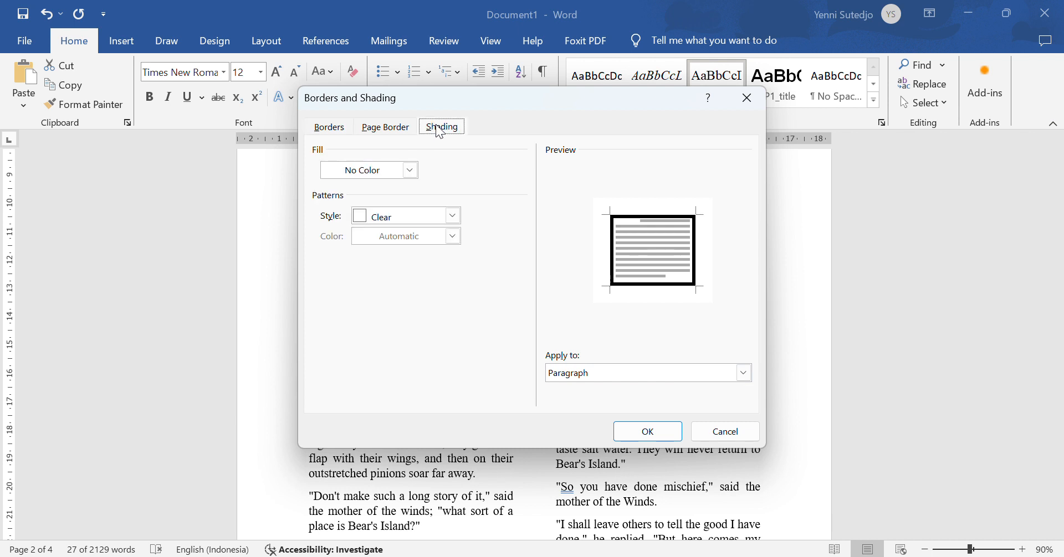
pyautogui.click(410, 170)
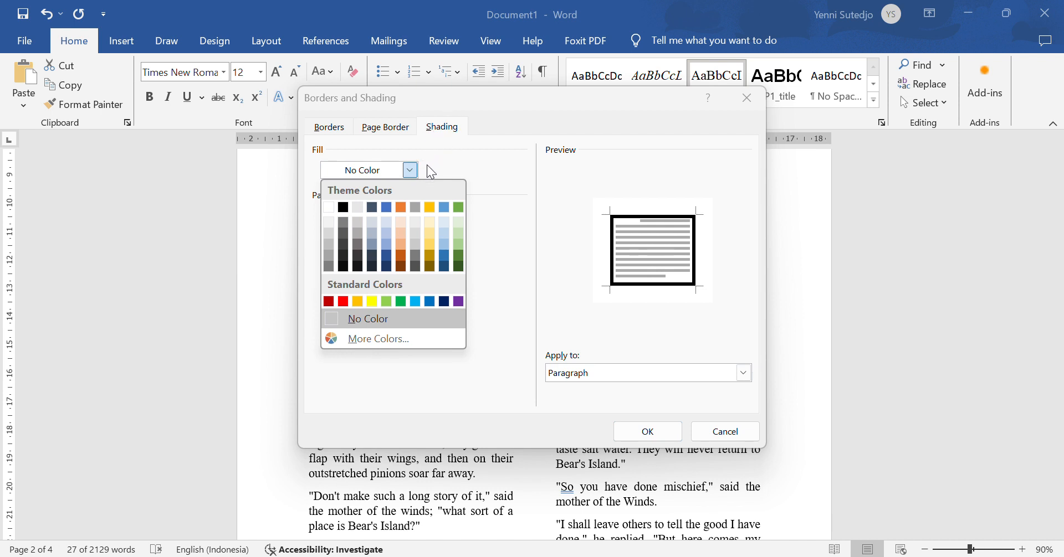
pyautogui.click(330, 233)
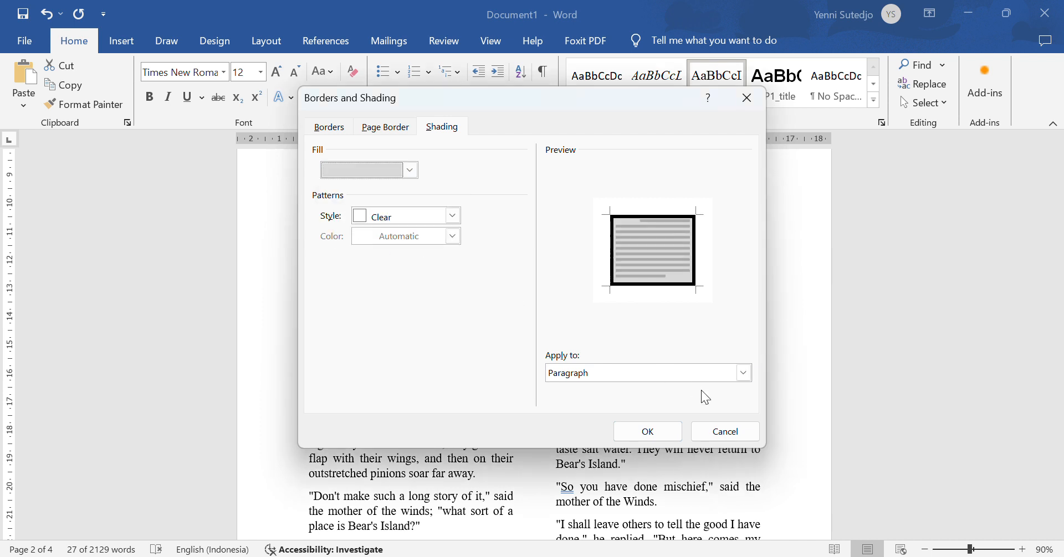
pyautogui.click(662, 435)
pyautogui.click(662, 435)
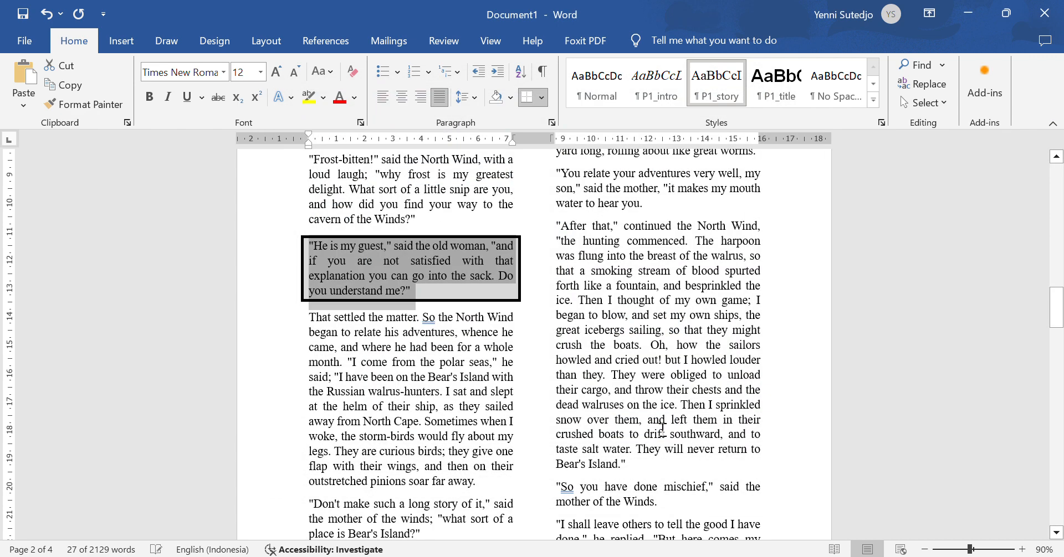
pyautogui.click(738, 423)
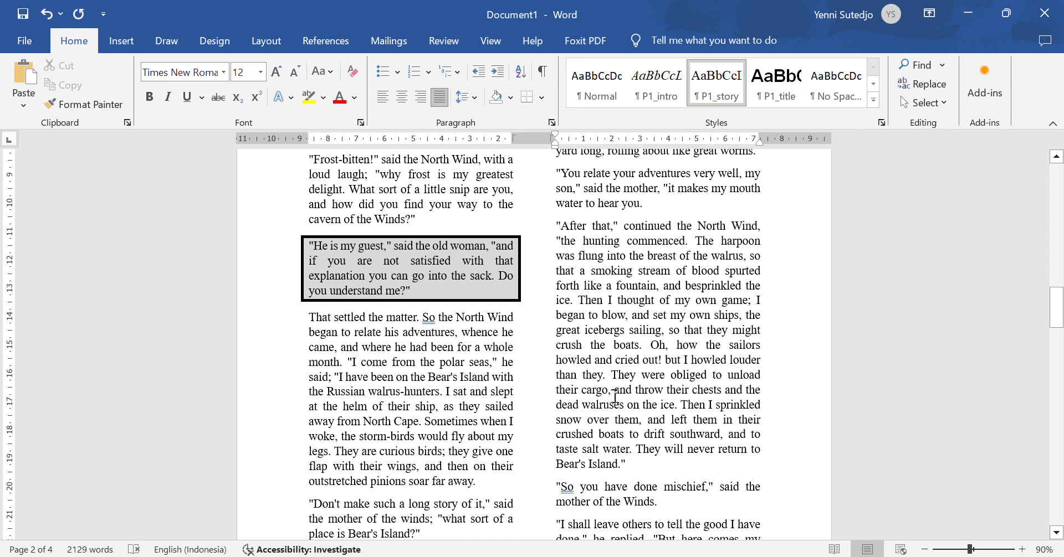
pyautogui.hotkey('alt', 'Tab')
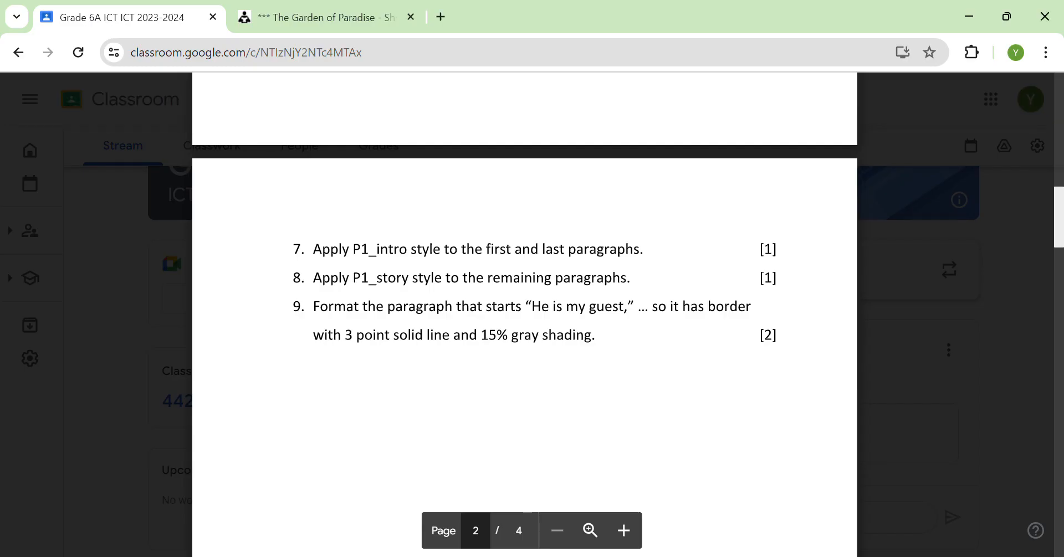
pyautogui.hotkey('alt', 'Tab')
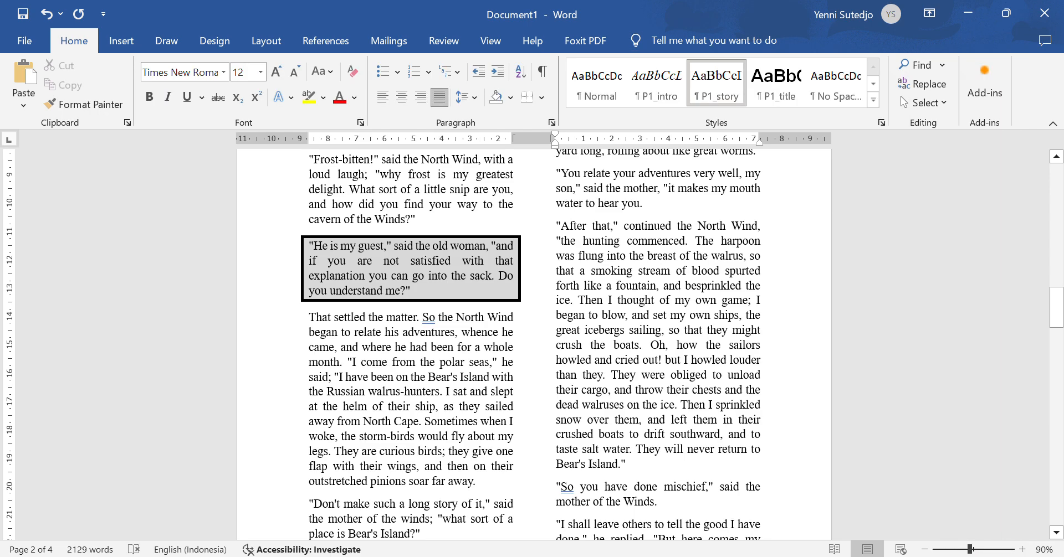